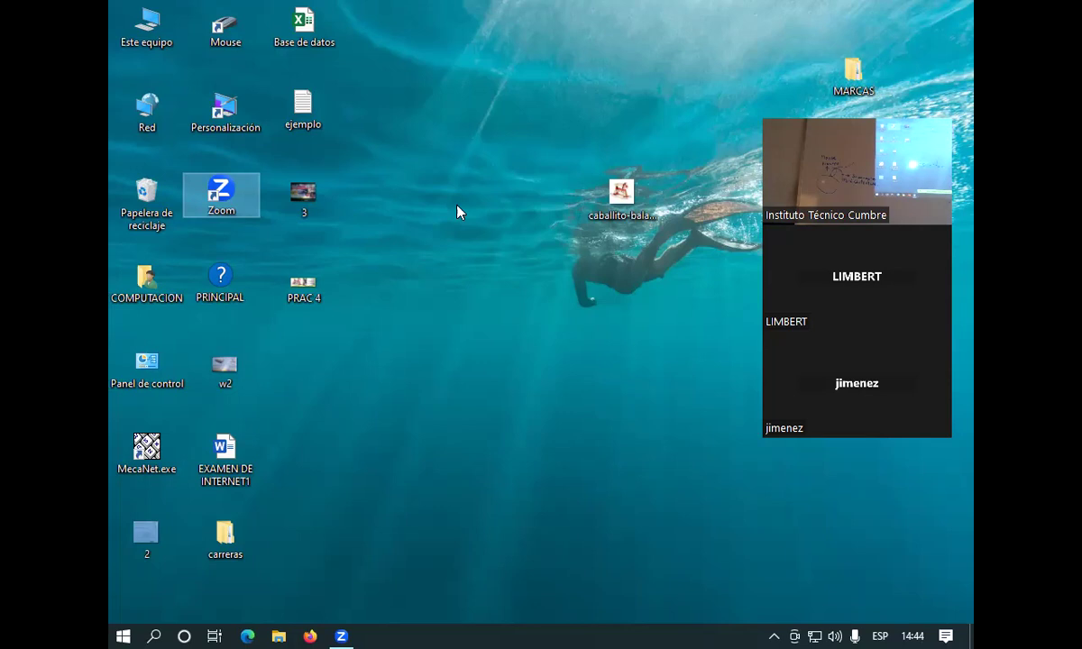
# Search Windows for 'te' and launch the Teclado en pantalla on-screen keyboard.
pyautogui.click(458, 212)
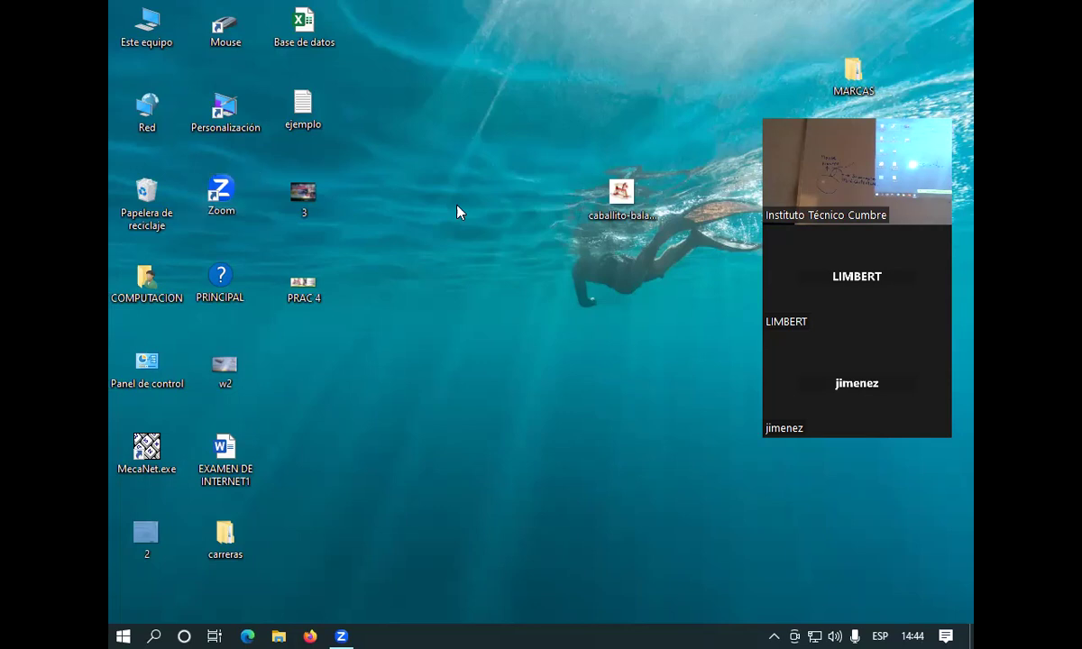
pyautogui.press('super')
pyautogui.write('te')
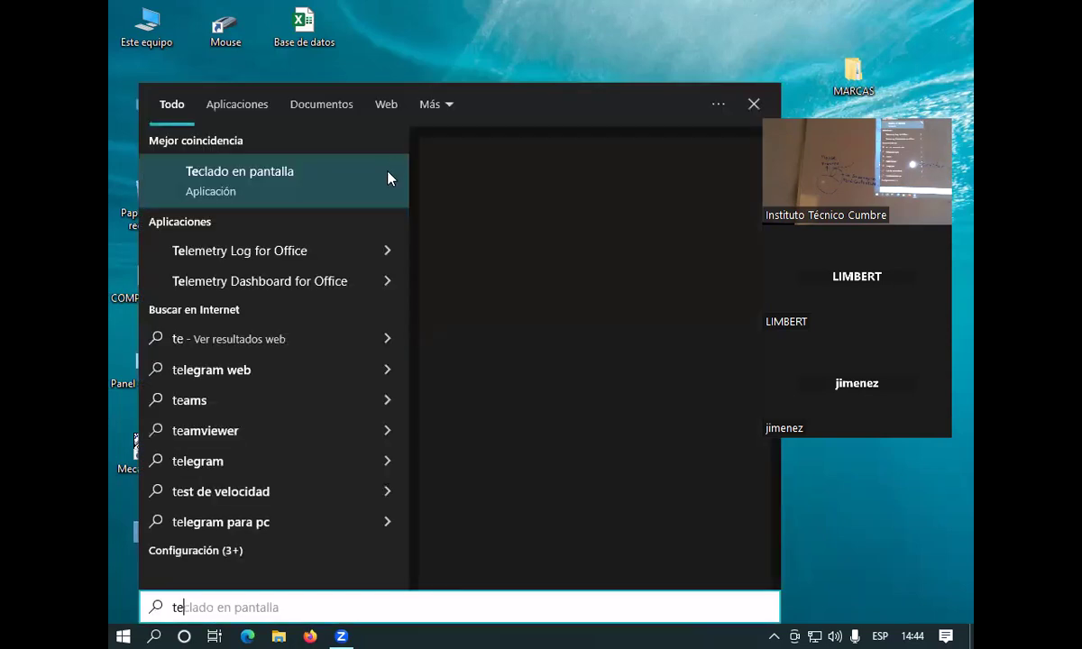
pyautogui.click(642, 7)
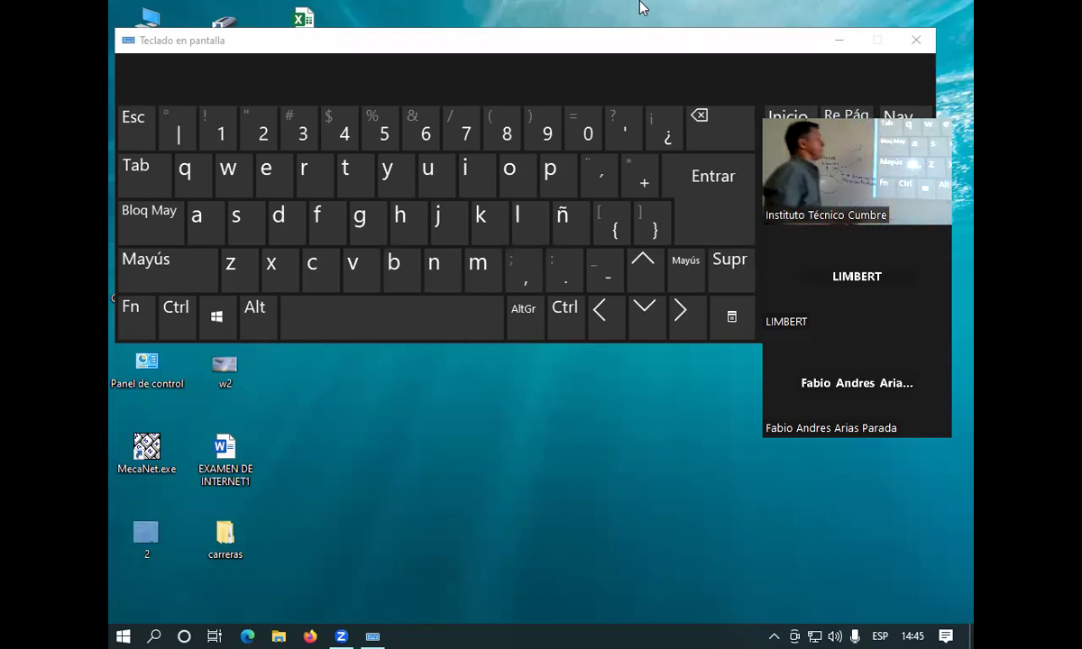
# Latch Shift (Mayús) on the on-screen keyboard so keys show uppercase and shifted symbols.
pyautogui.press('shift')
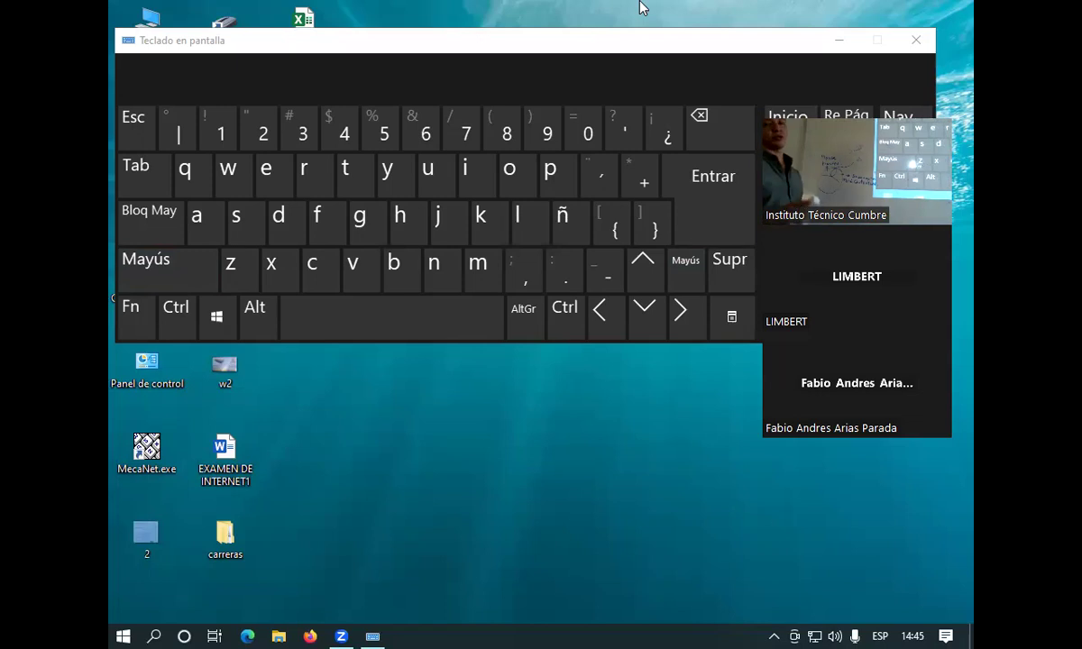
pyautogui.press('shift')
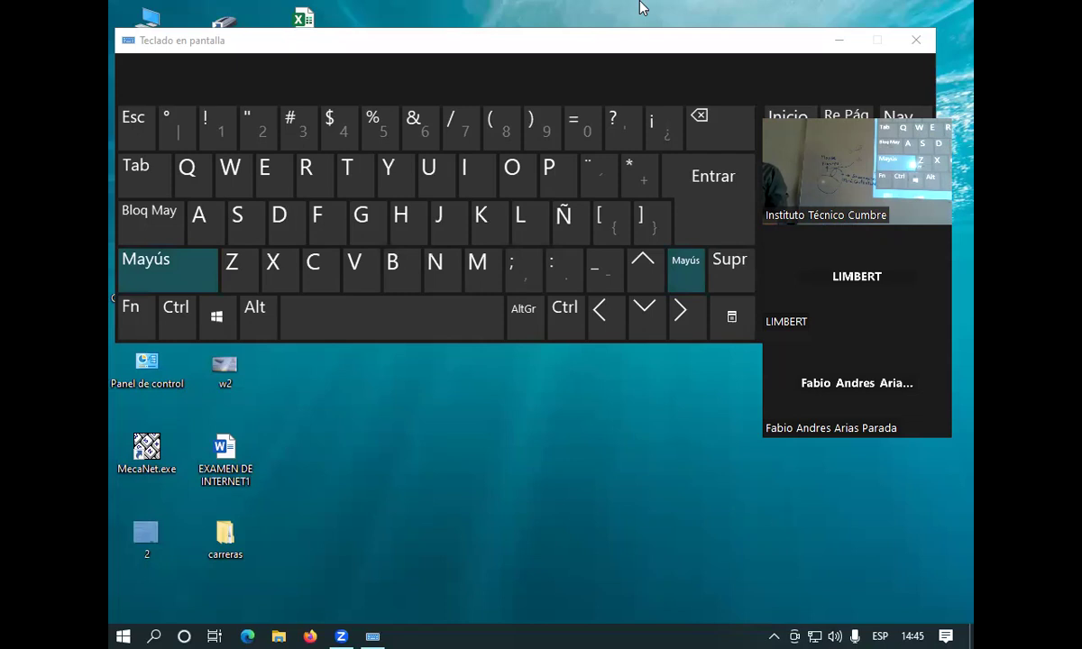
pyautogui.press('shift')
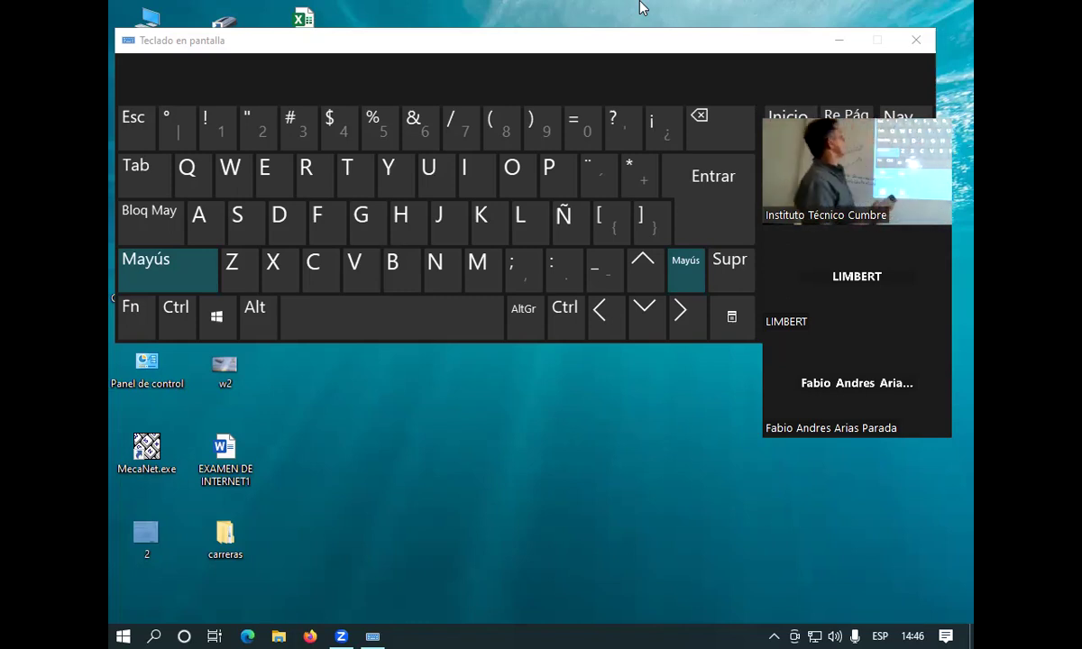
# Turn Shift off, then switch Caps Lock (Bloq May) on and back off.
pyautogui.press('shift')
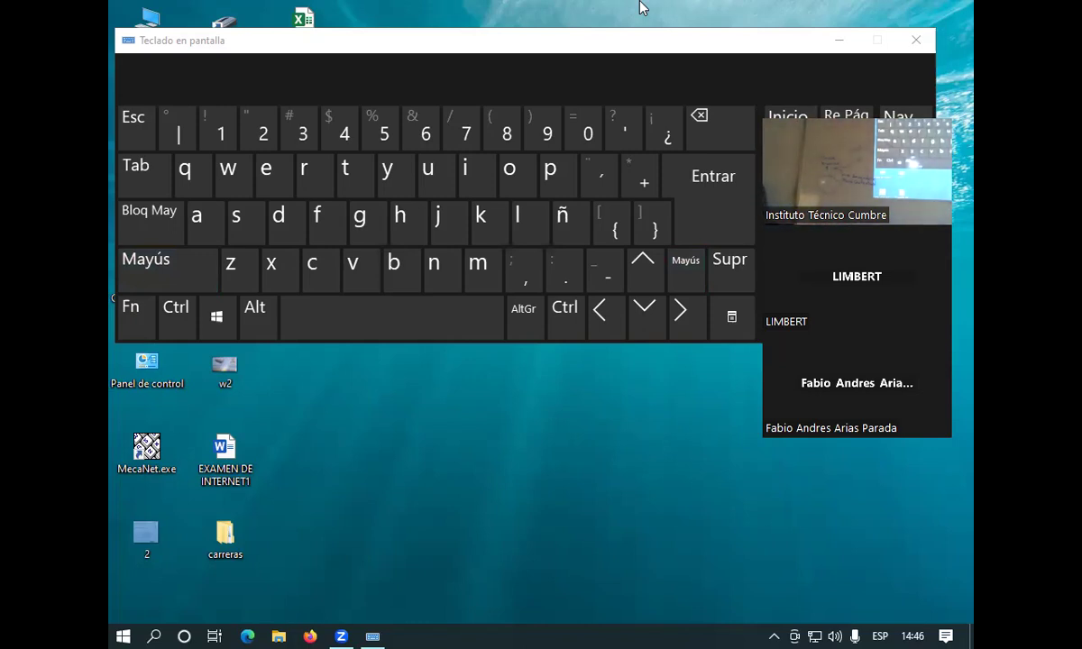
pyautogui.press('capslock')
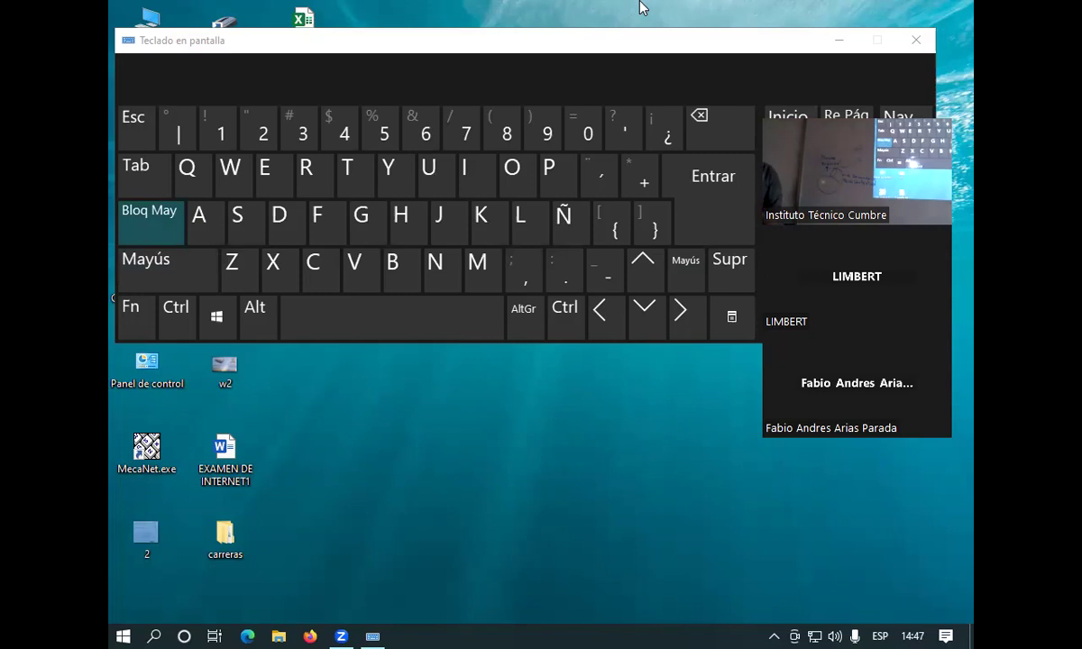
pyautogui.press('capslock')
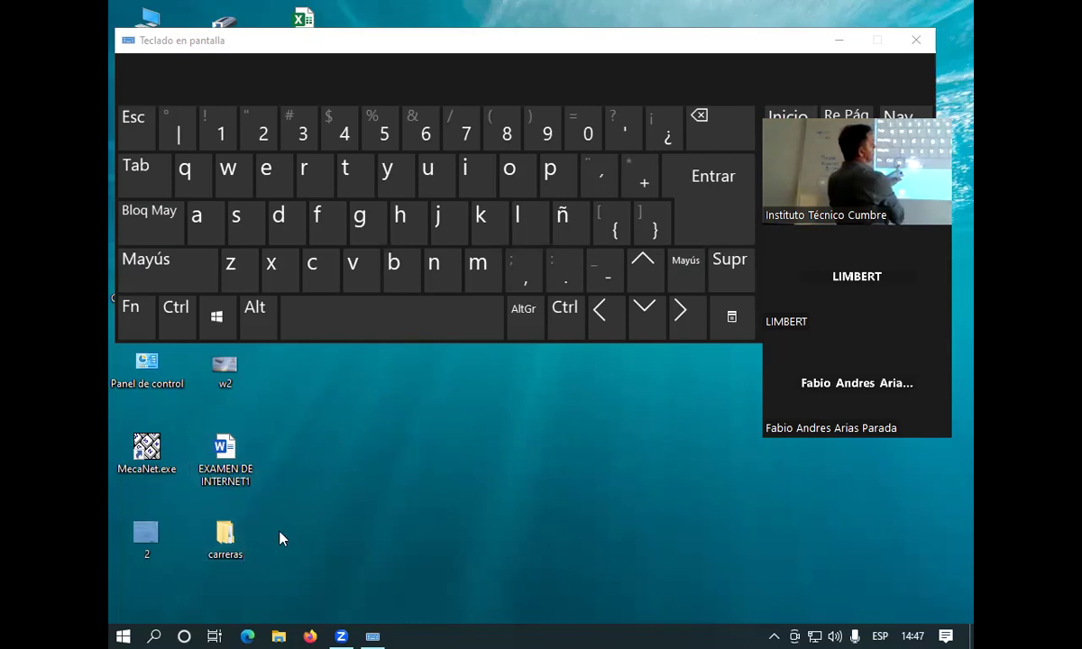
pyautogui.click(124, 636)
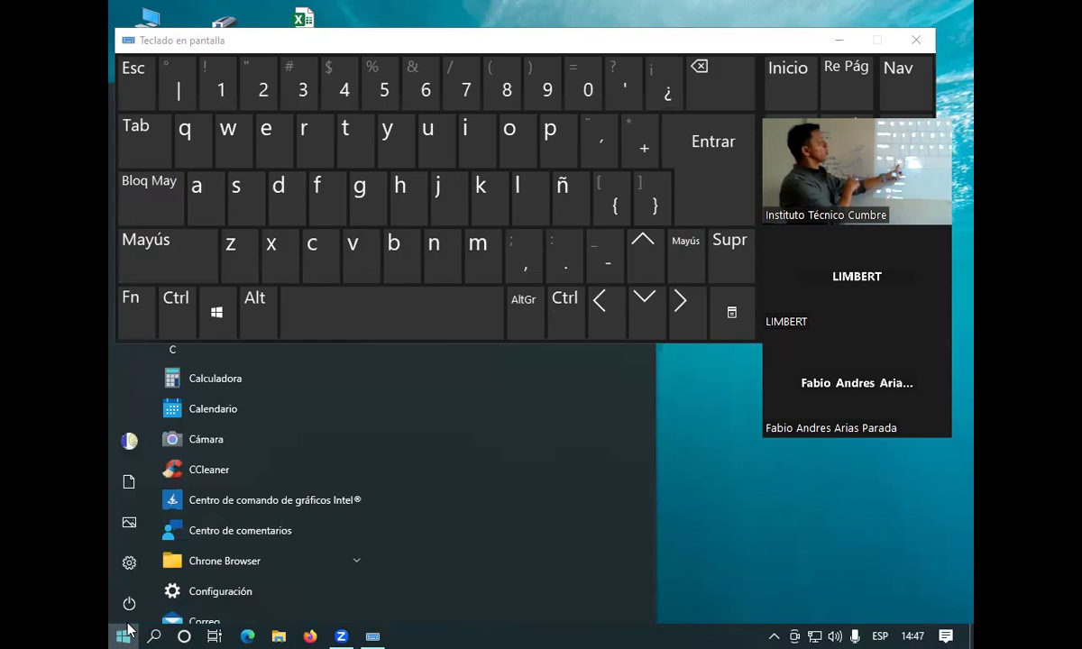
pyautogui.click(125, 636)
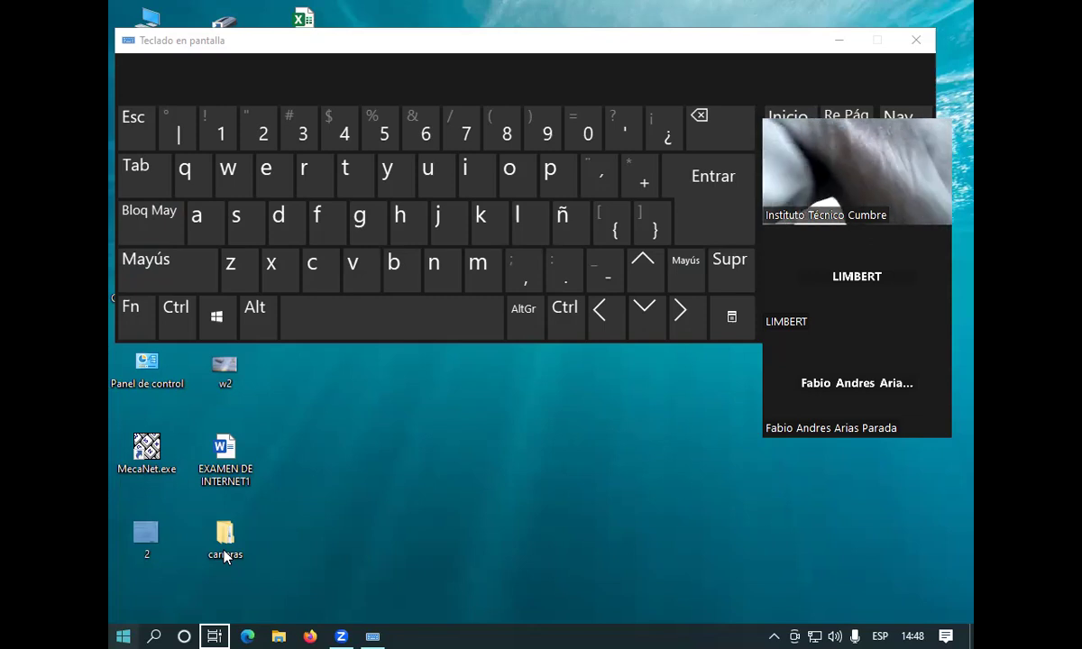
# Open File Explorer at Este equipo with Windows+E behind the on-screen keyboard.
pyautogui.press('super')
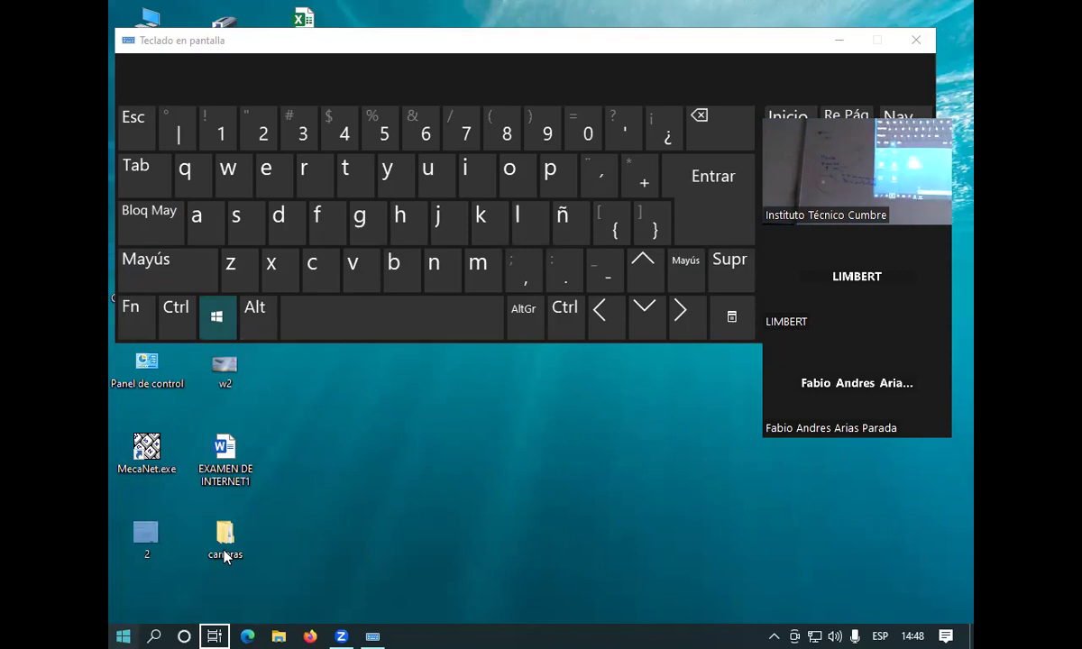
pyautogui.press('super+e')
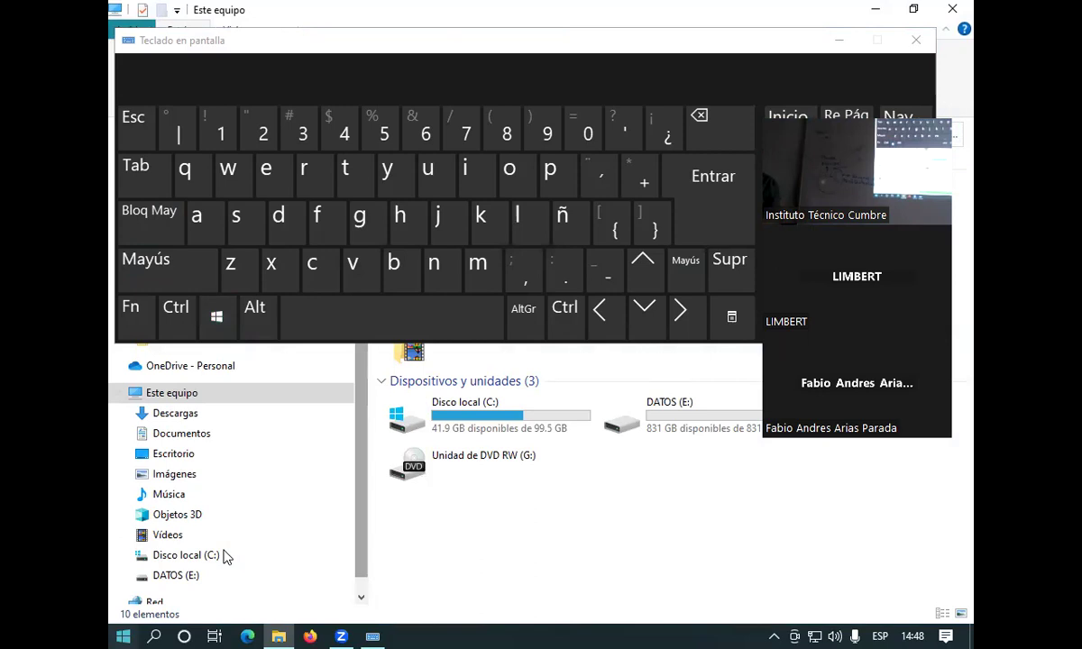
pyautogui.press('super')
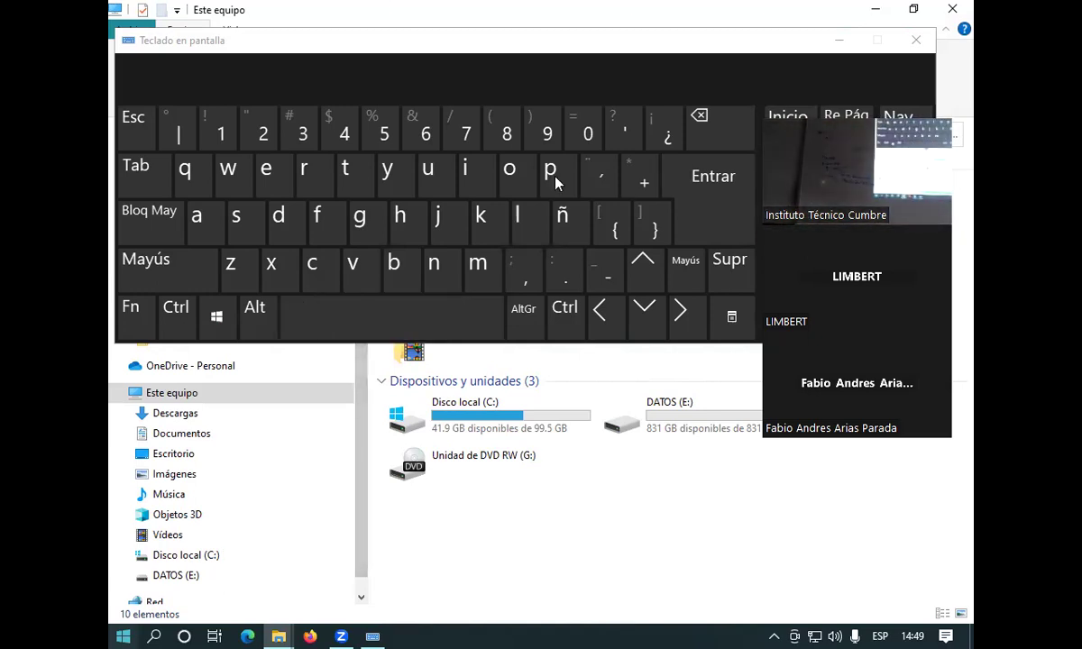
# Close the on-screen keyboard, show the ribbon key tips, and switch windows with Alt+Tab.
pyautogui.click(922, 45)
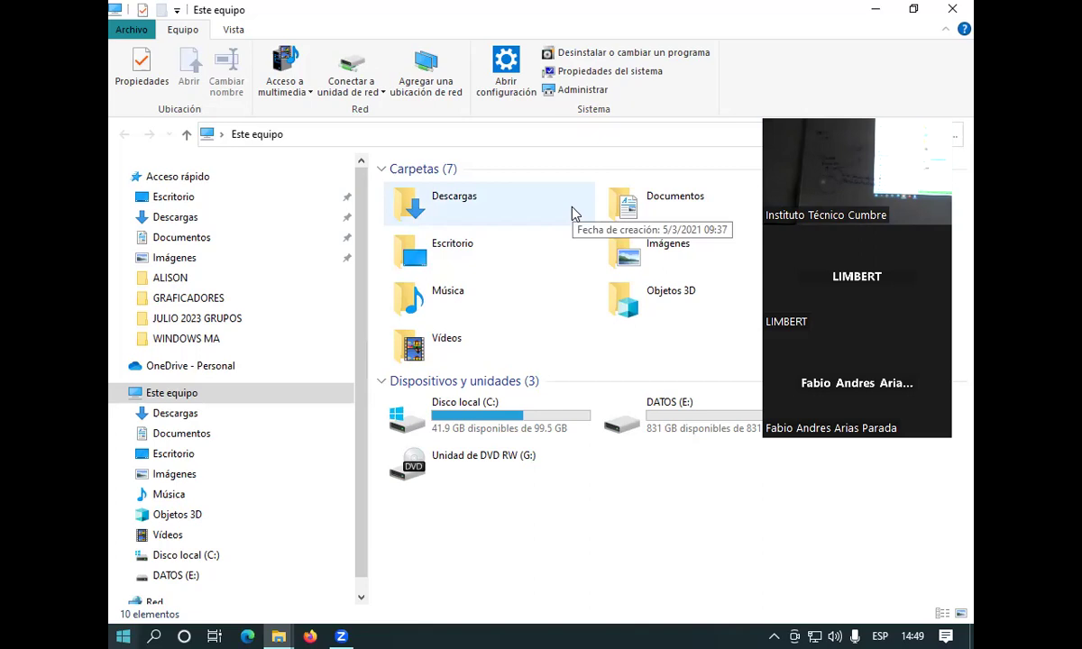
pyautogui.press('alt')
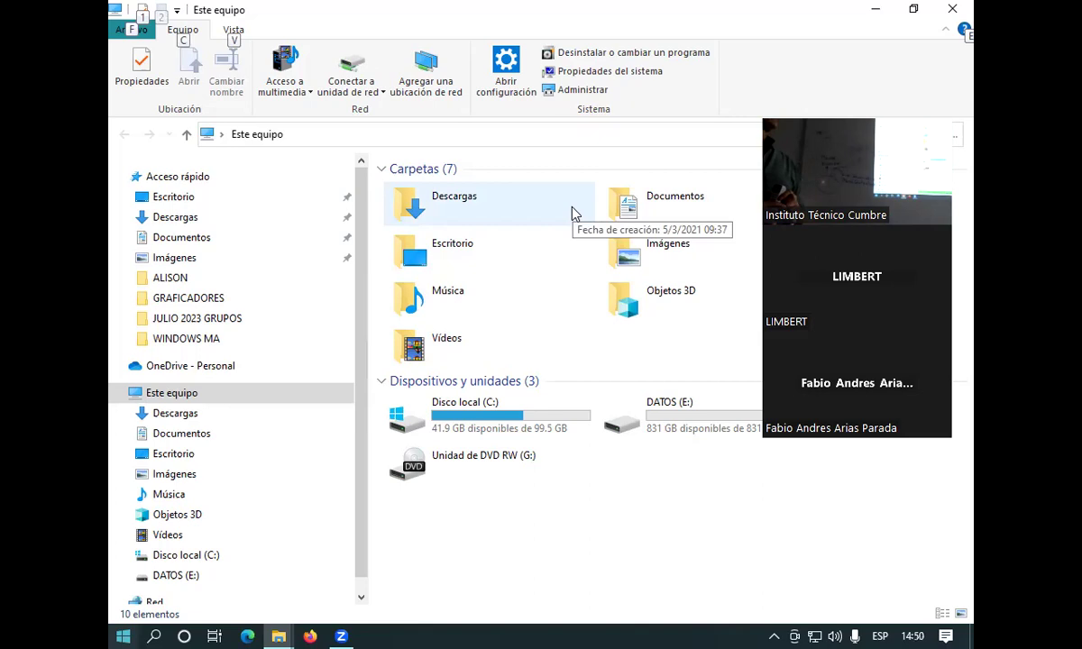
pyautogui.hotkey('alt', 'Tab')
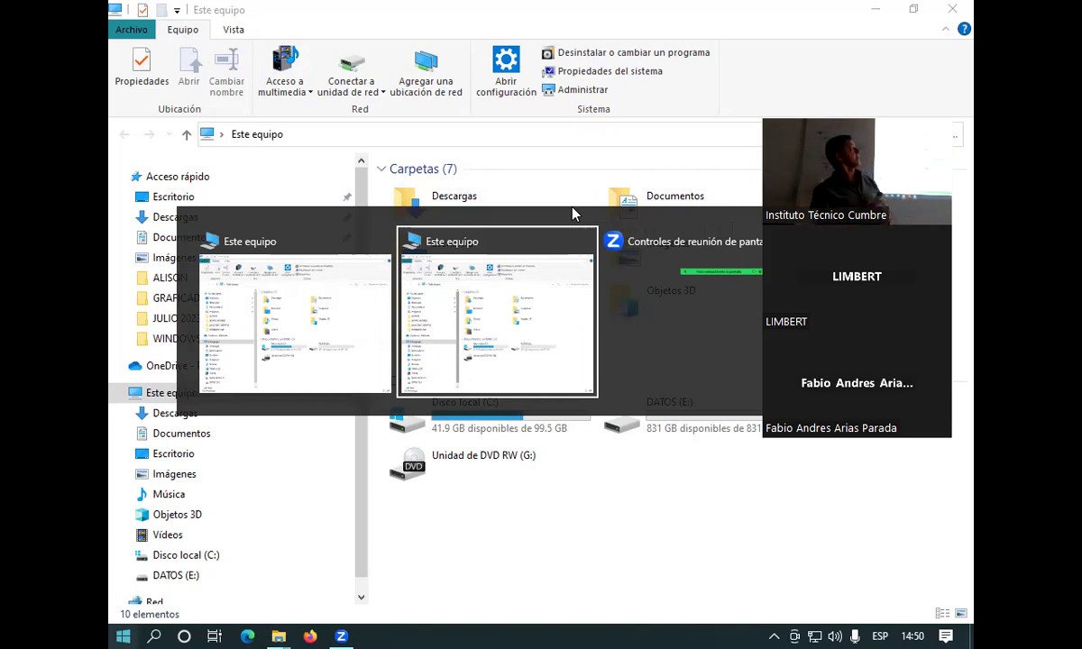
pyautogui.press('alt')
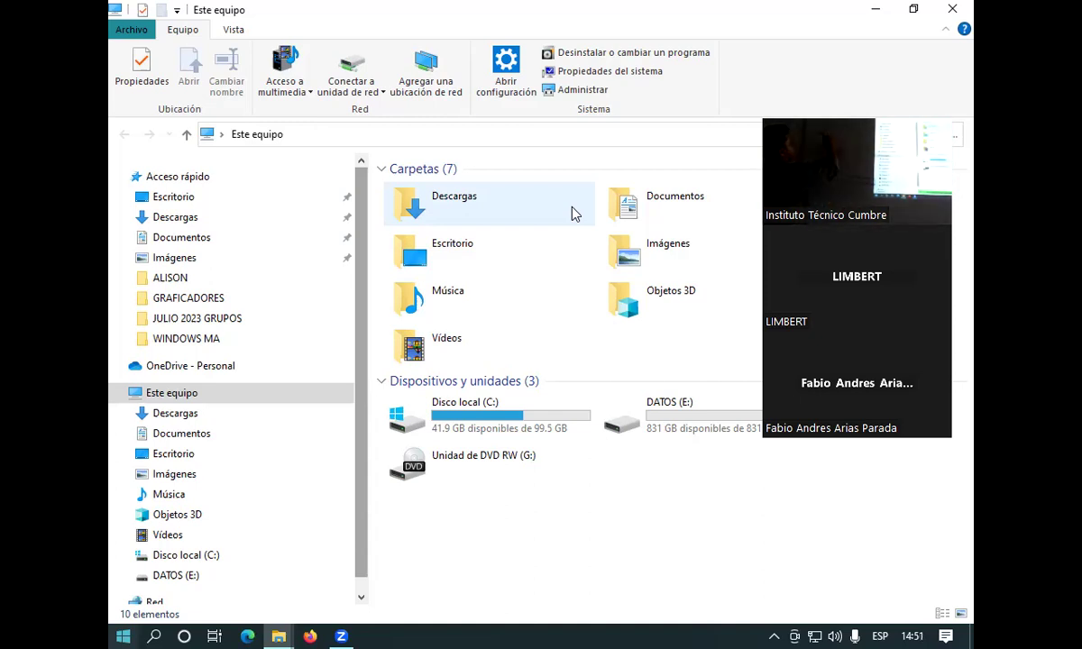
pyautogui.press('alt')
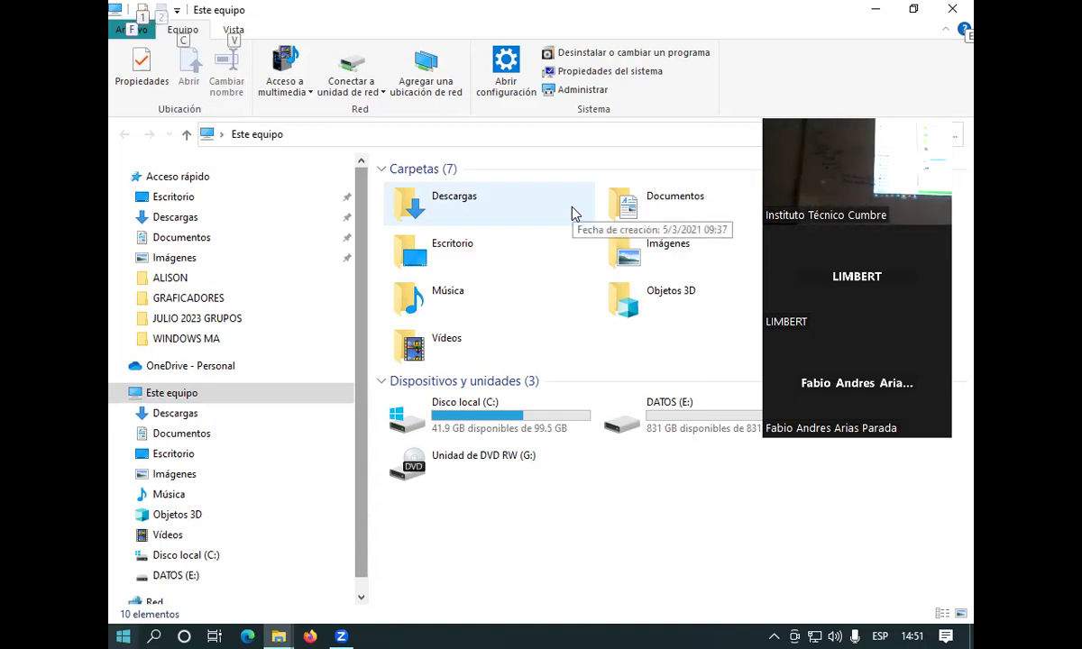
pyautogui.hotkey('alt', 'Tab')
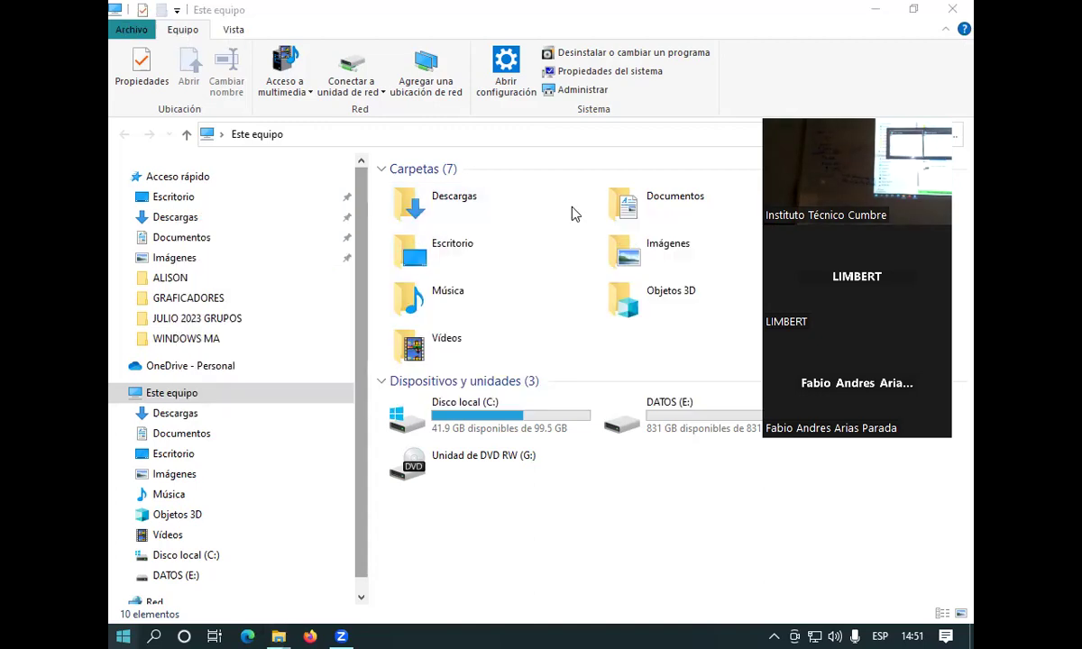
pyautogui.hotkey('alt', 'Tab')
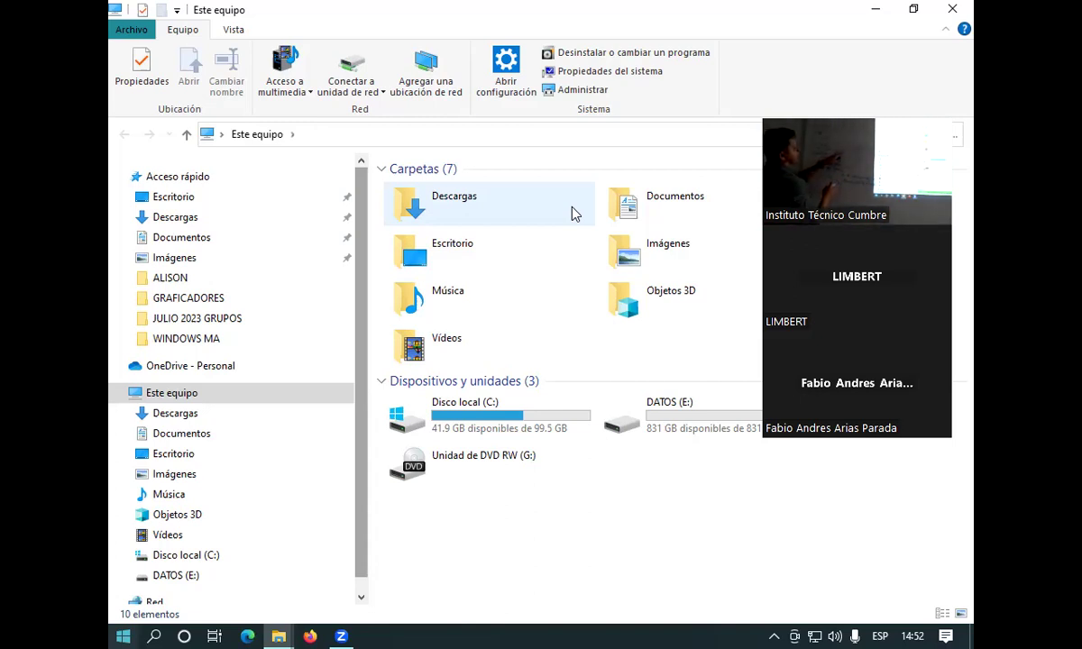
# Toggle the ribbon key tips off, then clear the Este equipo window to reveal the desktop.
pyautogui.press('alt')
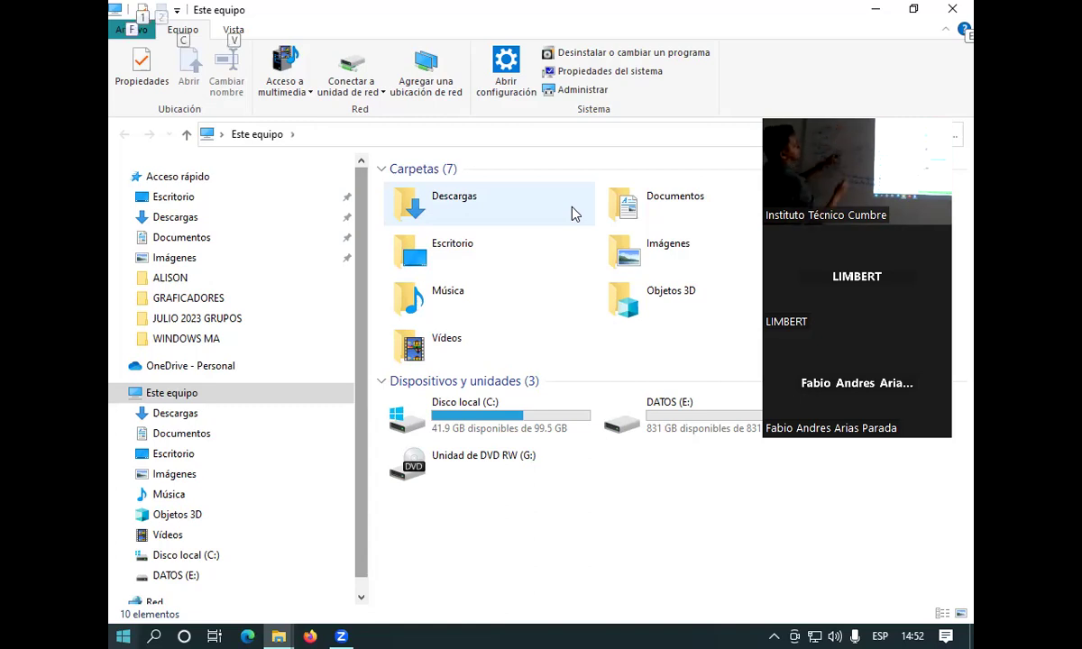
pyautogui.press('alt')
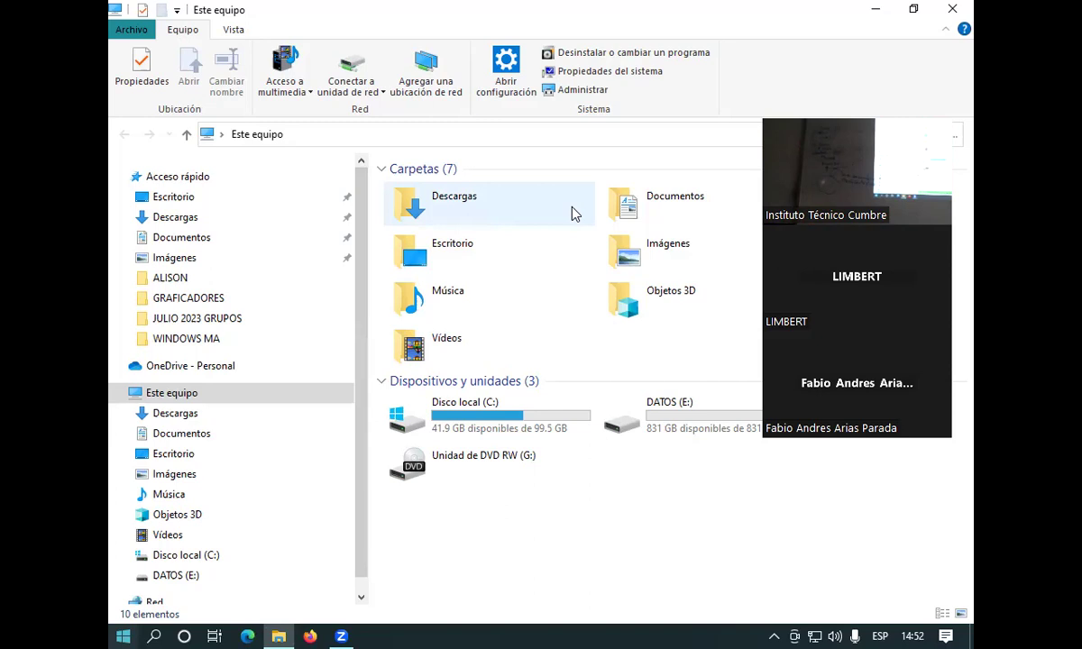
pyautogui.press('alt')
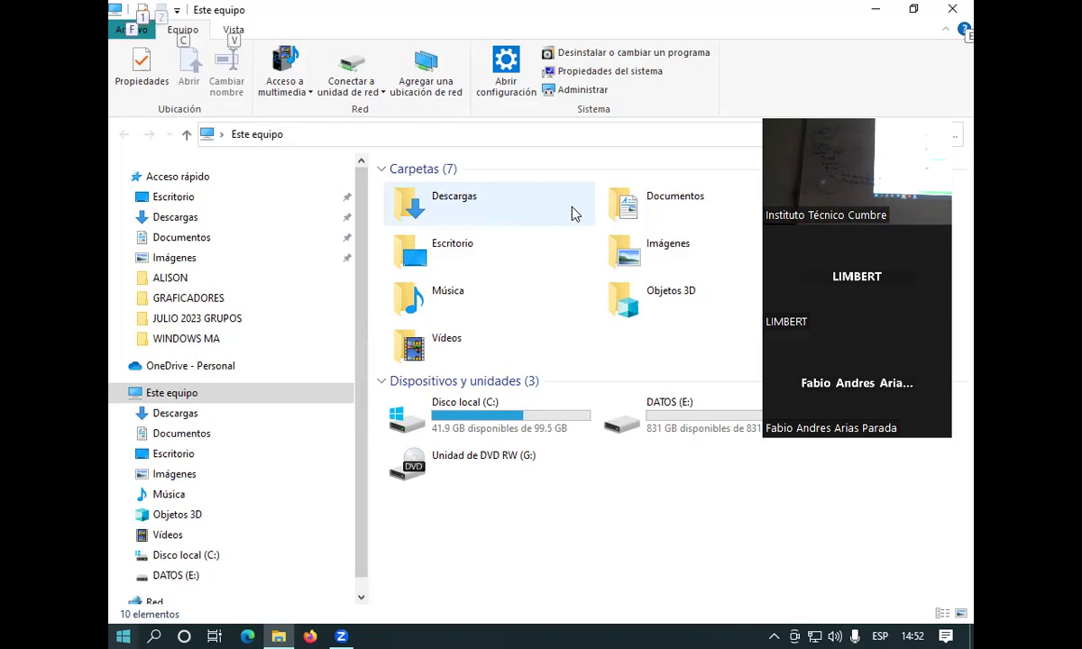
pyautogui.press('super+d')
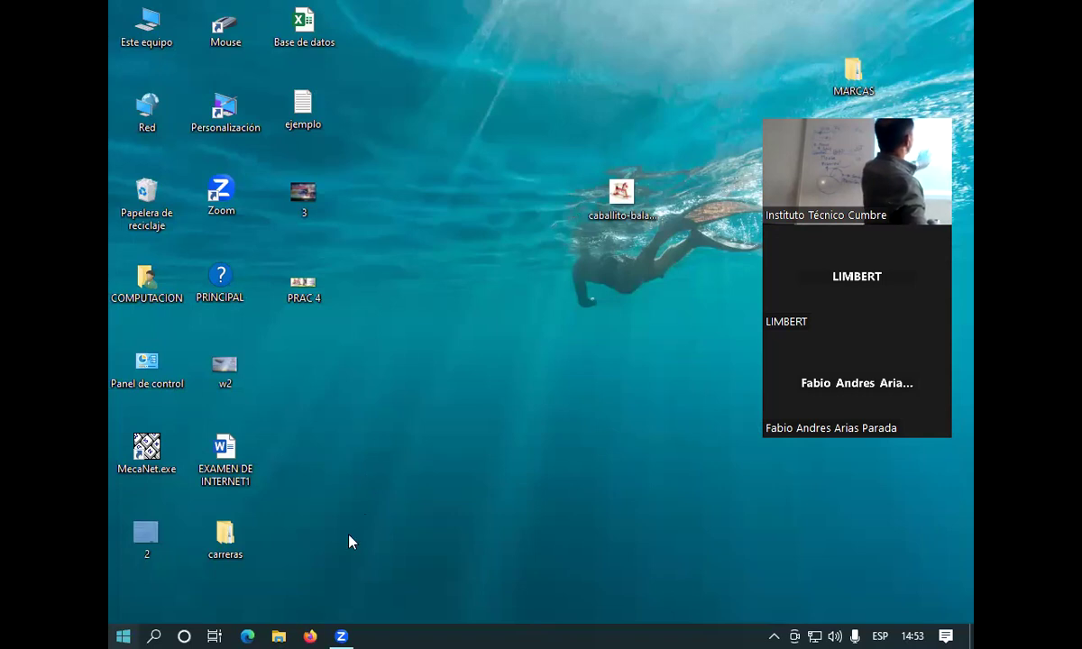
# Right-click the desktop and show the Nuevo submenu listing folder, shortcut and Office document types.
pyautogui.press('z')
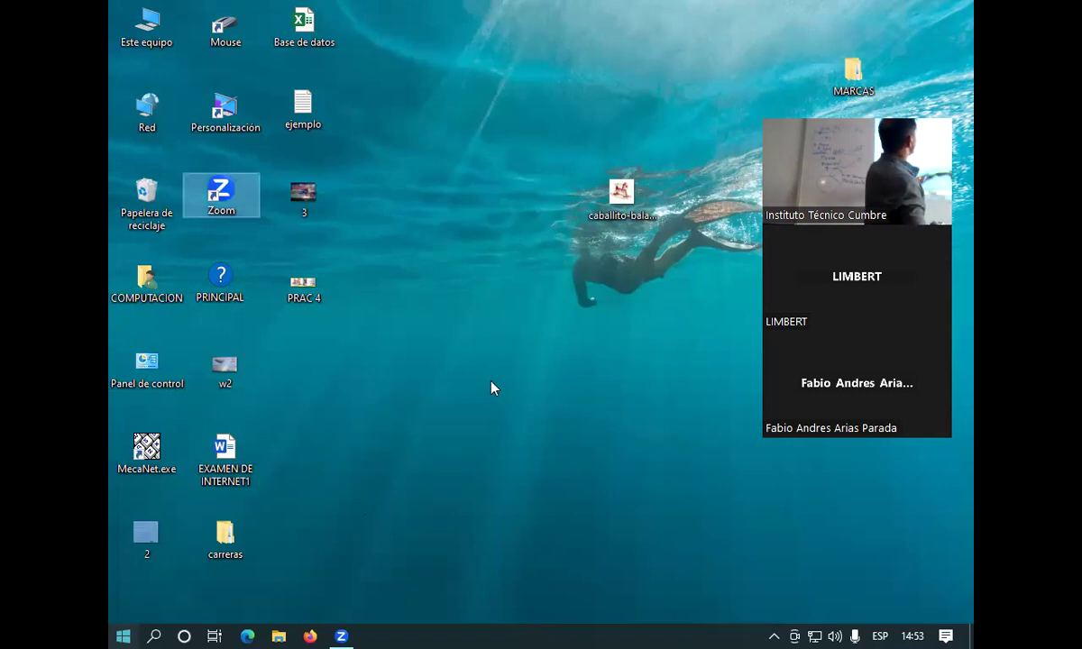
pyautogui.rightClick(481, 384)
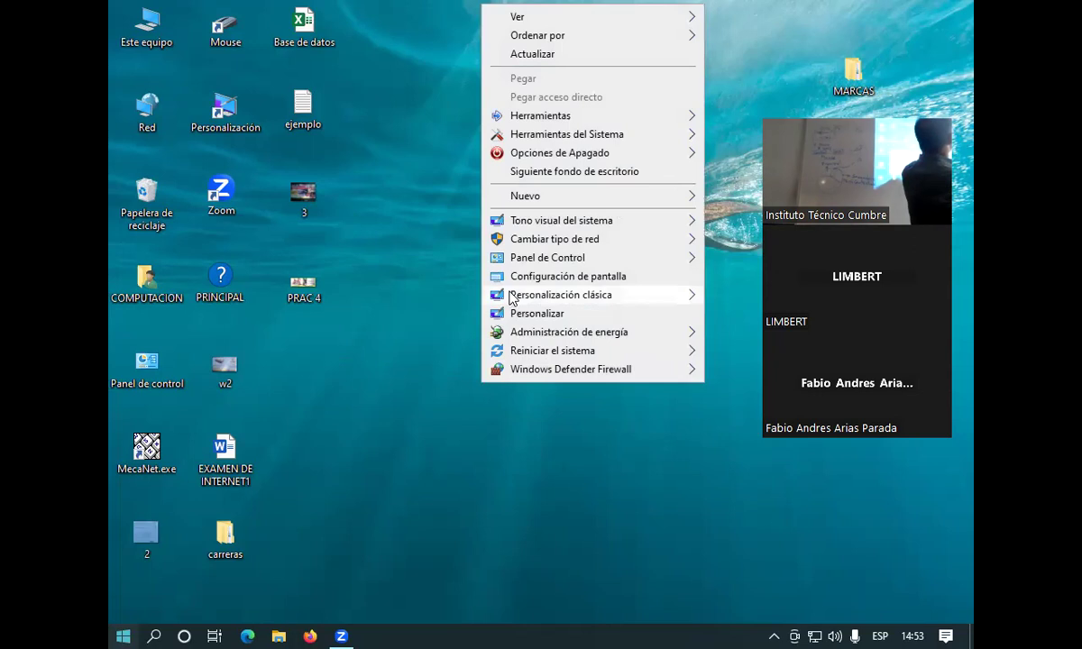
pyautogui.moveTo(519, 198)
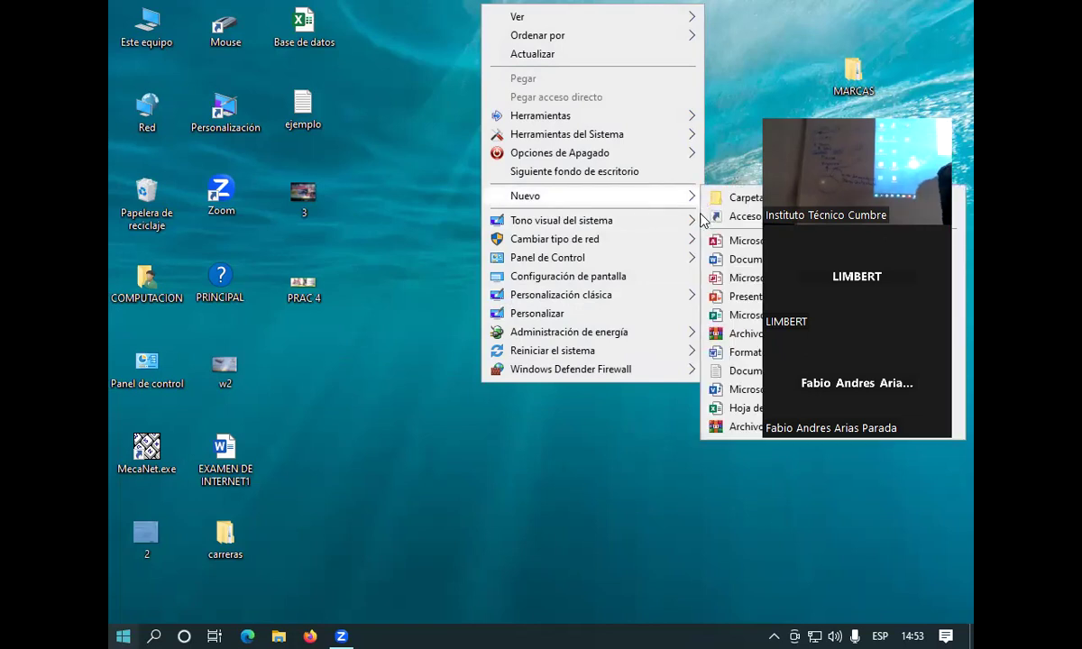
pyautogui.moveTo(701, 258)
pyautogui.moveTo(694, 295)
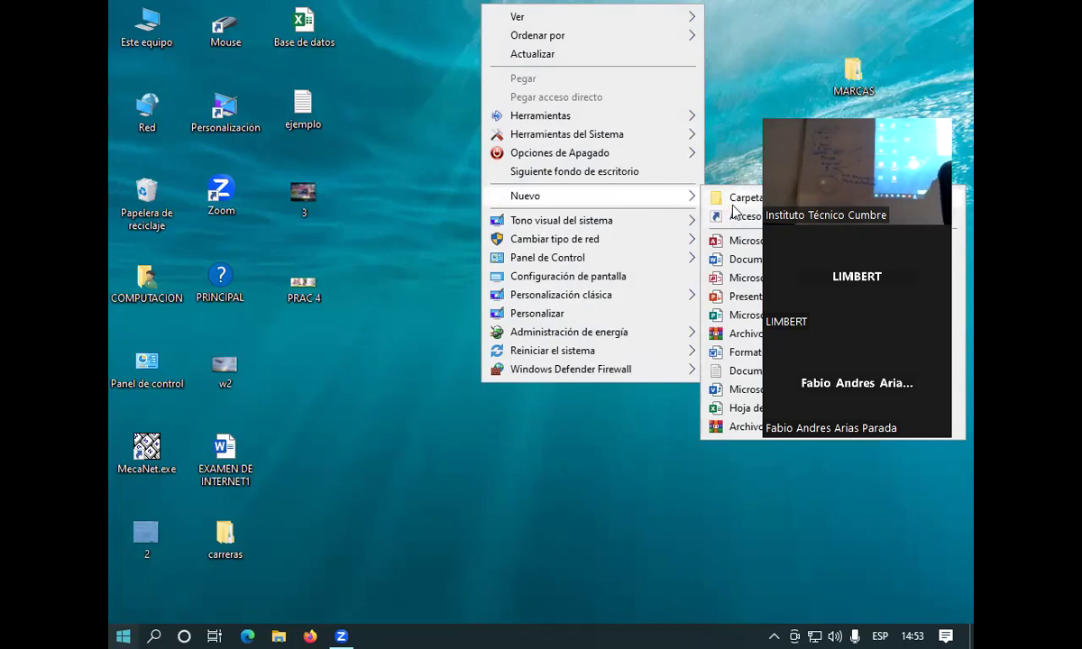
# Create a new text document on the desktop and rename it DATOS.
pyautogui.click(745, 372)
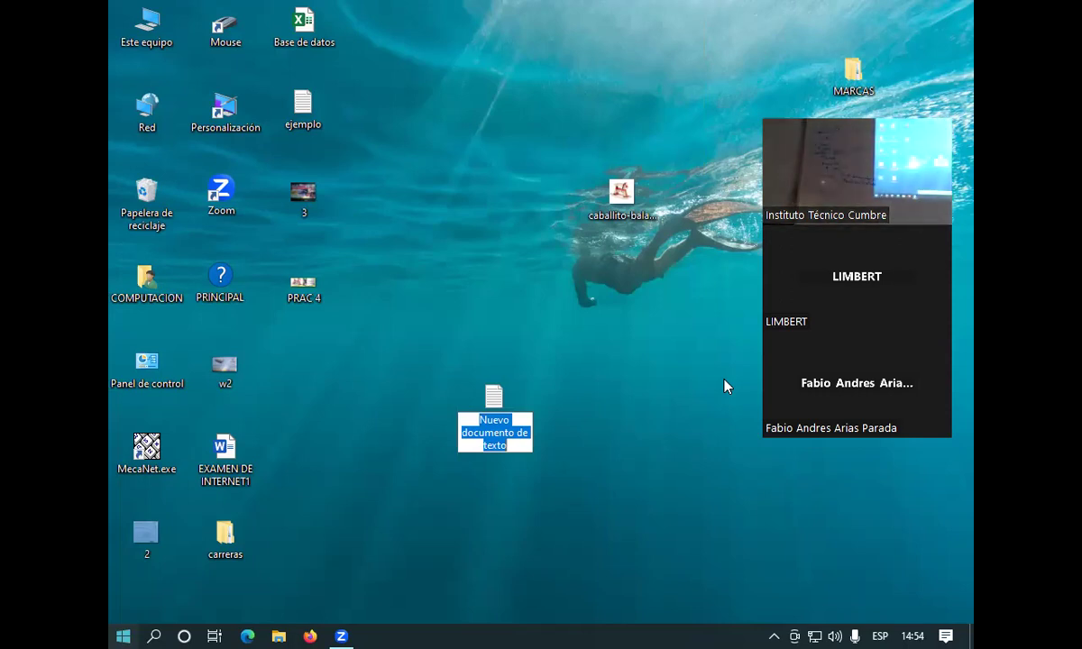
pyautogui.click(510, 447)
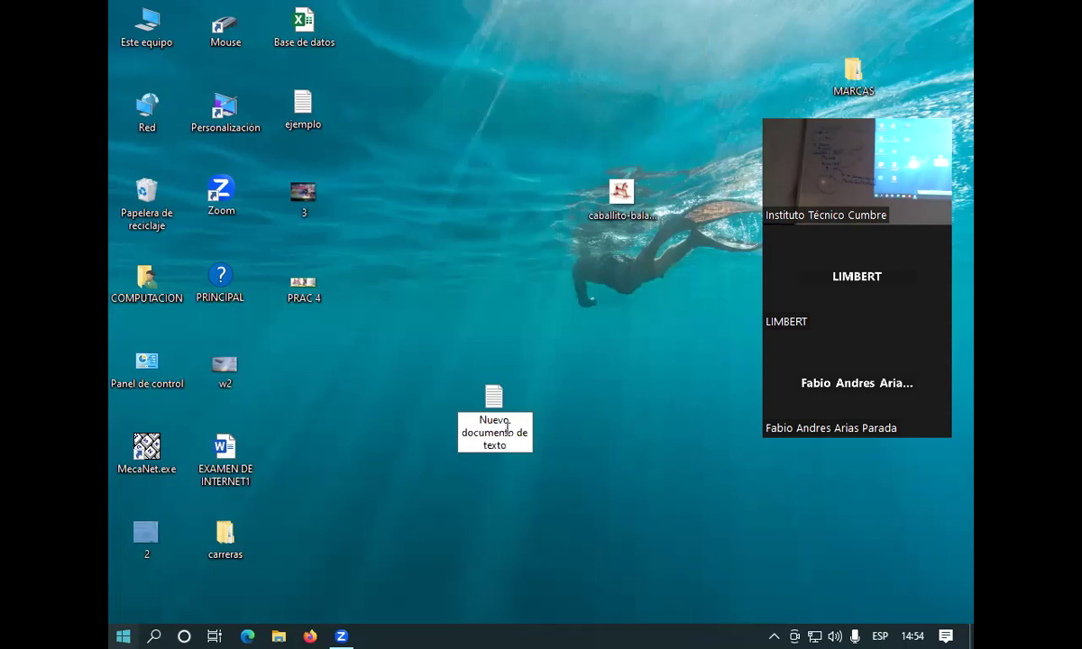
pyautogui.click(500, 442)
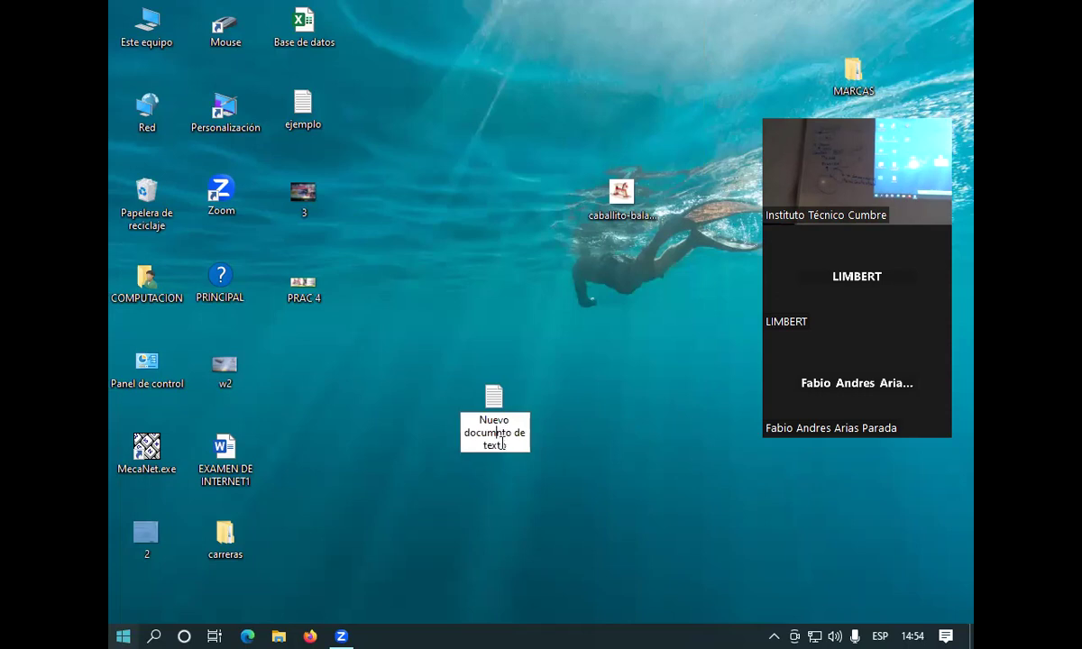
pyautogui.press('BackSpace')
pyautogui.press('BackSpace')
pyautogui.press('BackSpace')
pyautogui.press('BackSpace')
pyautogui.press('BackSpace')
pyautogui.press('BackSpace')
pyautogui.press('BackSpace')
pyautogui.press('BackSpace')
pyautogui.press('BackSpace')
pyautogui.press('BackSpace')
pyautogui.press('BackSpace')
pyautogui.press('BackSpace')
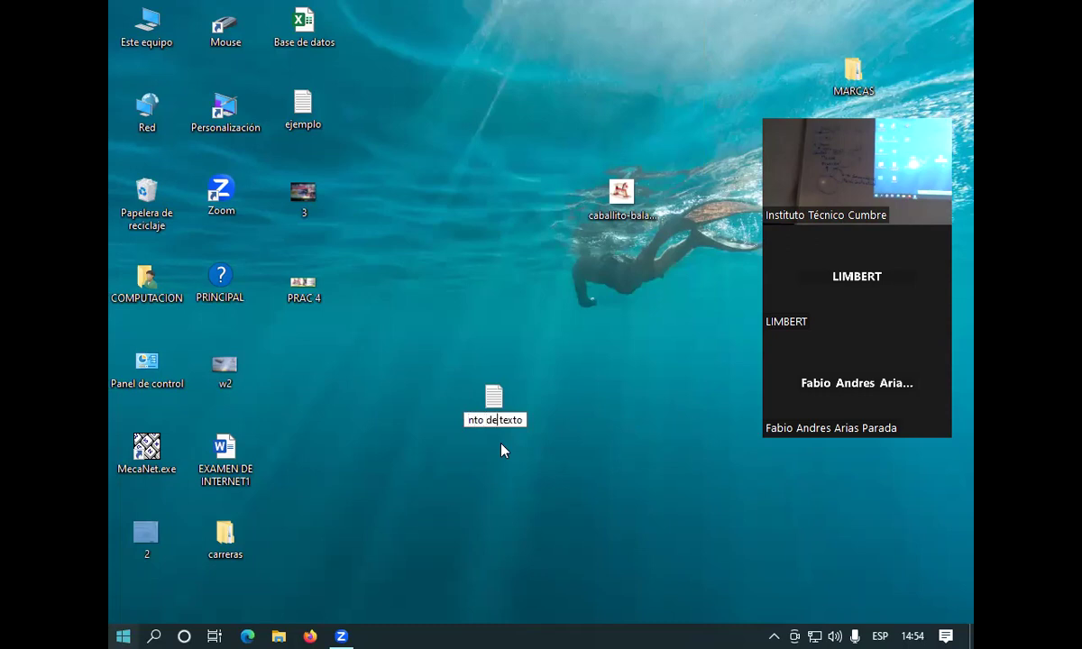
pyautogui.press('BackSpace')
pyautogui.press('BackSpace')
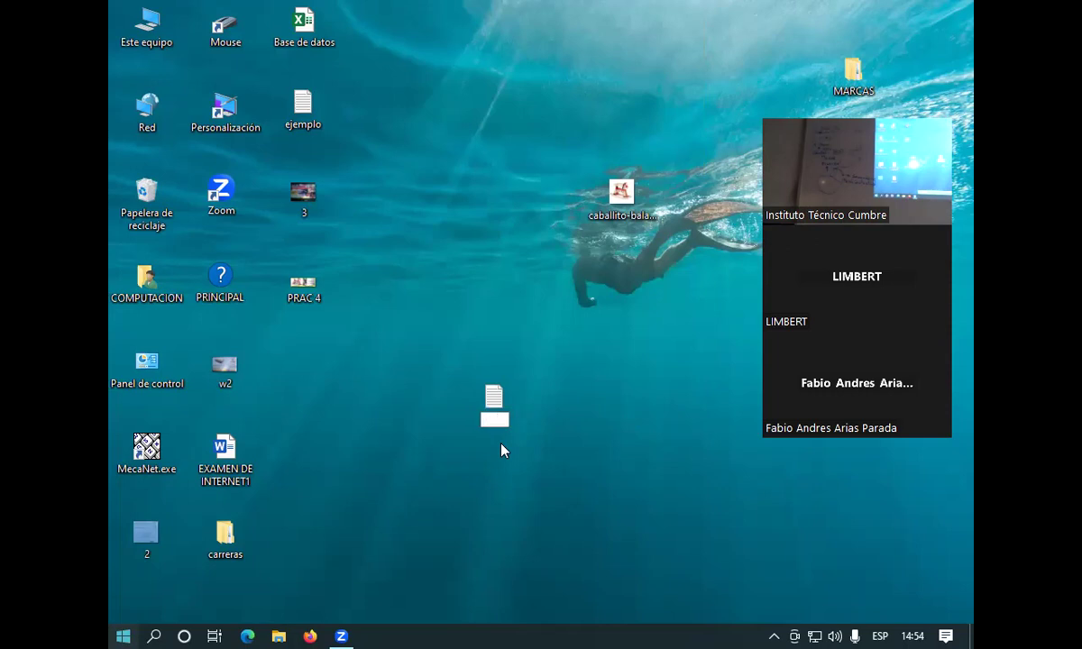
pyautogui.write('DATOS')
pyautogui.press('Return')
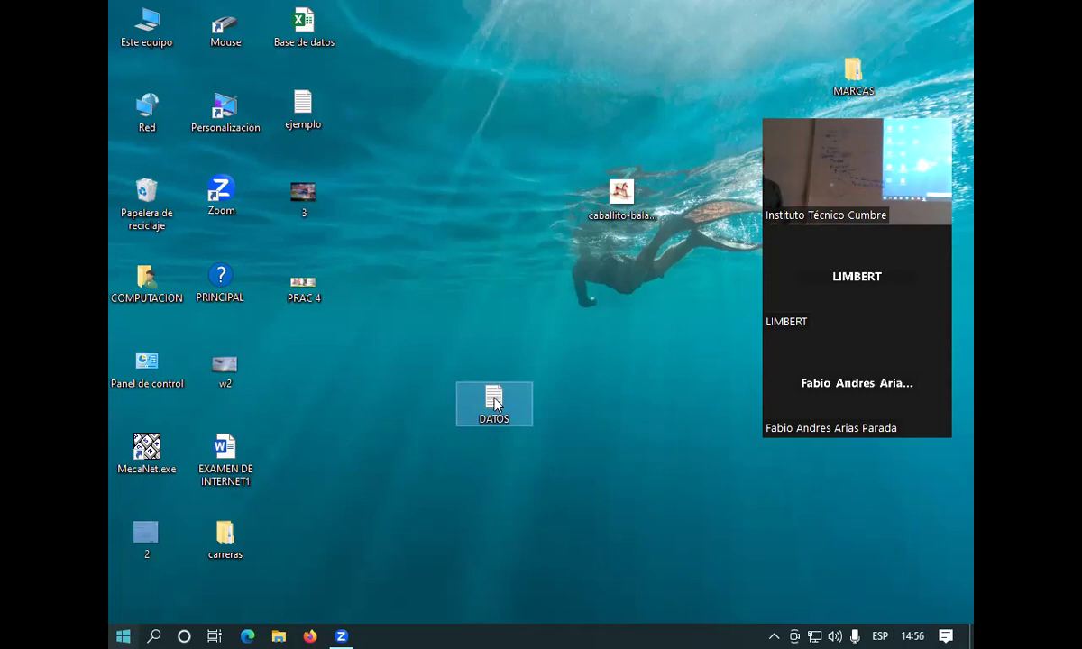
# Open DATOS in Notepad, type a person's full name on the first line, and start a new line.
pyautogui.doubleClick(499, 403)
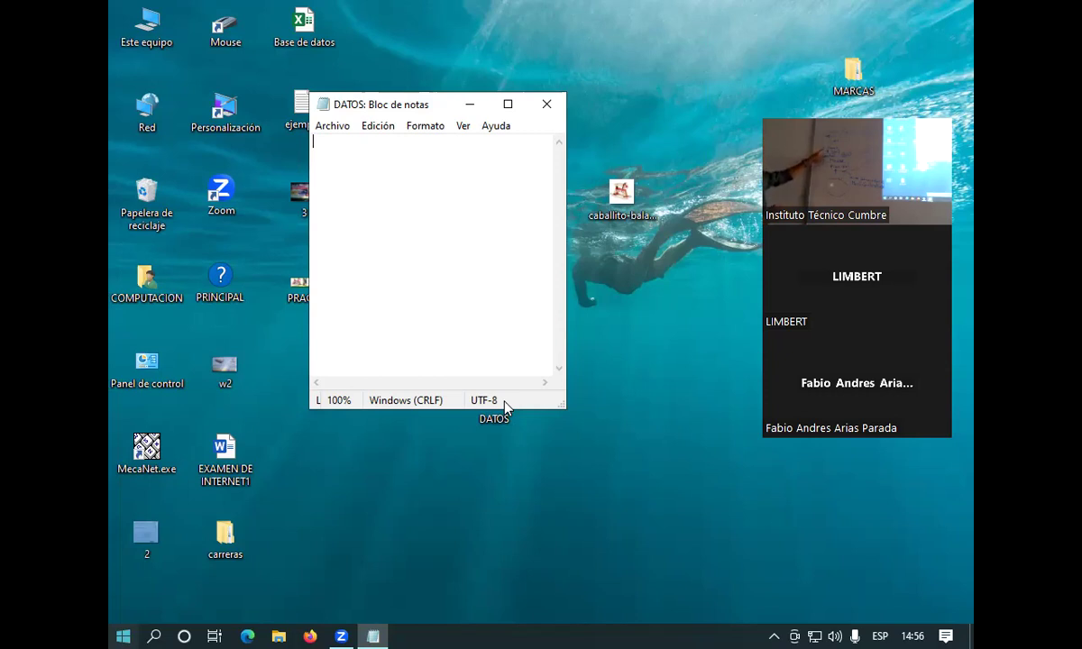
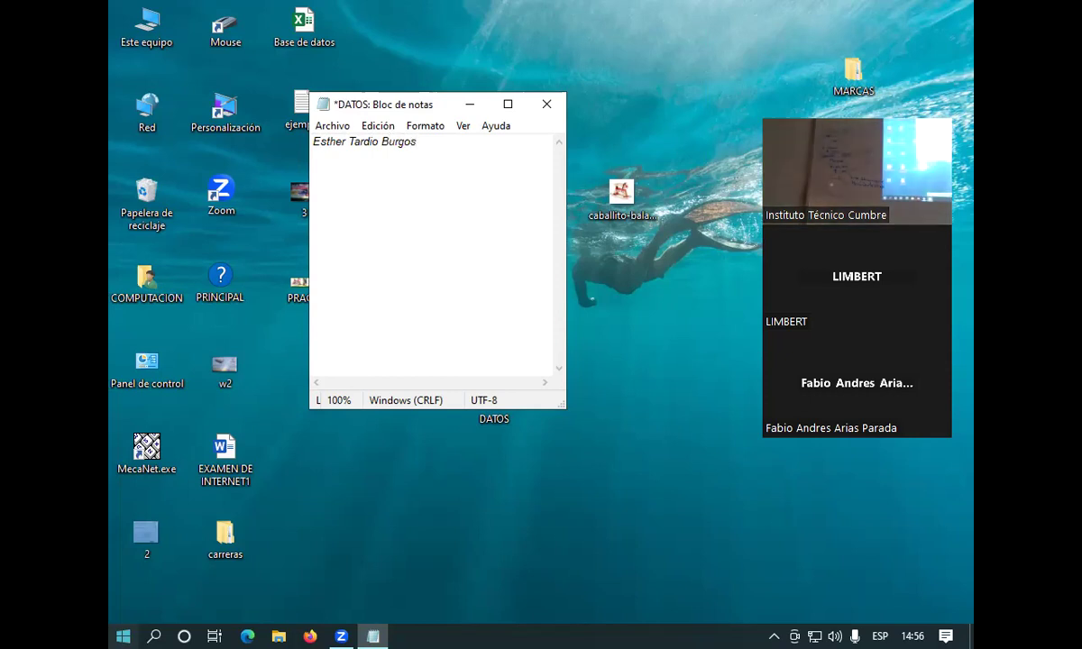
pyautogui.press('Return')
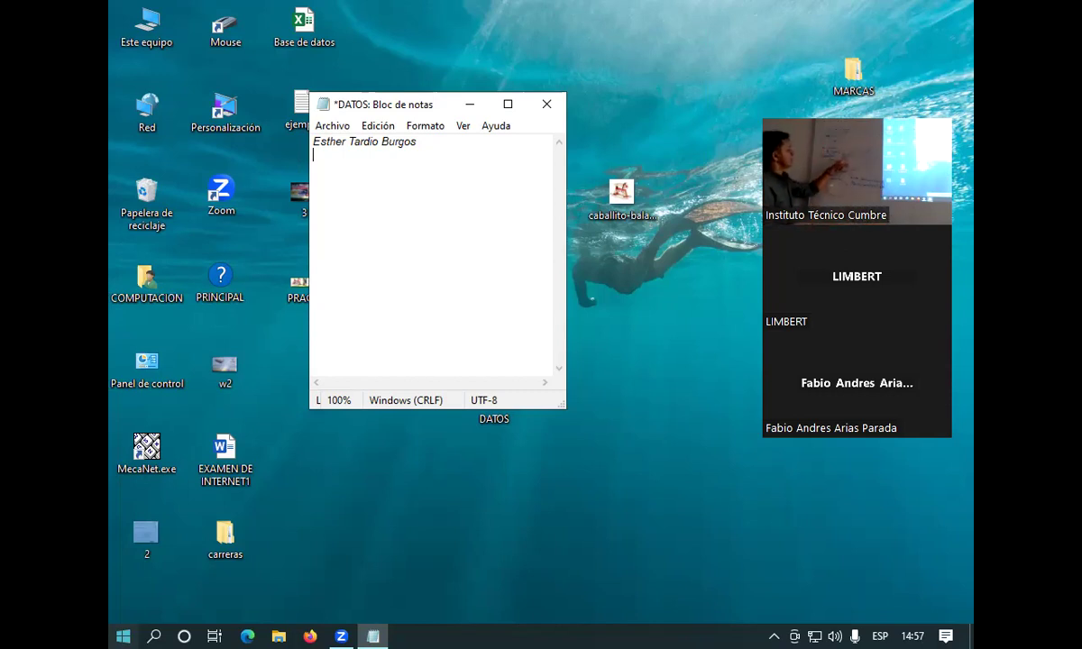
# Close Notepad with Alt+F4 and answer the save-changes prompt for DATOS.txt.
pyautogui.press('alt')
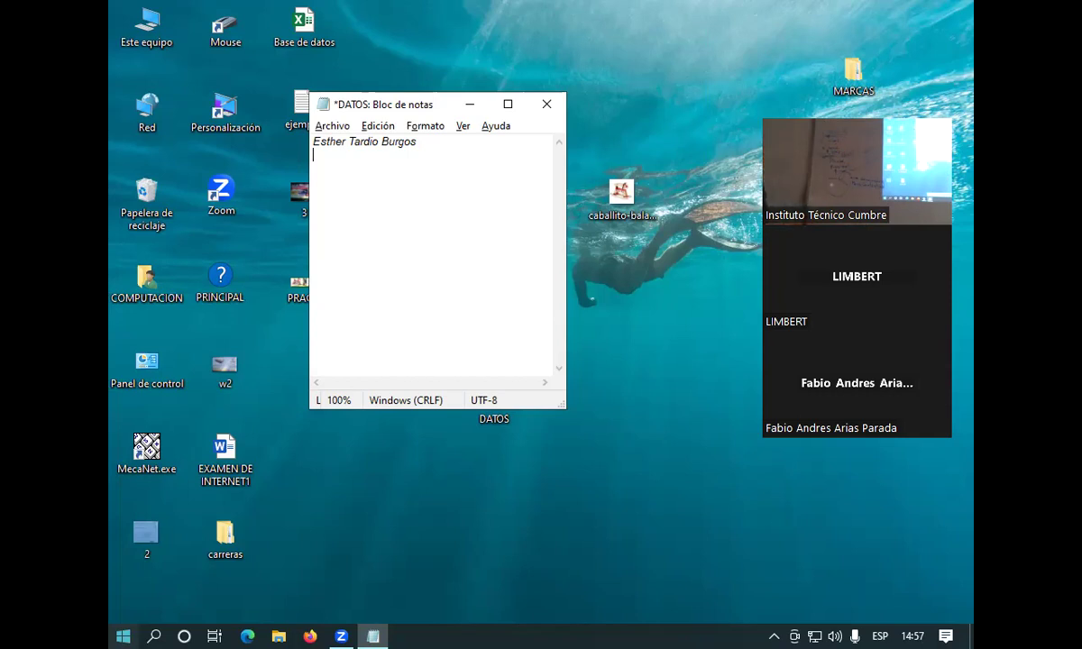
pyautogui.hotkey('alt', 'F4')
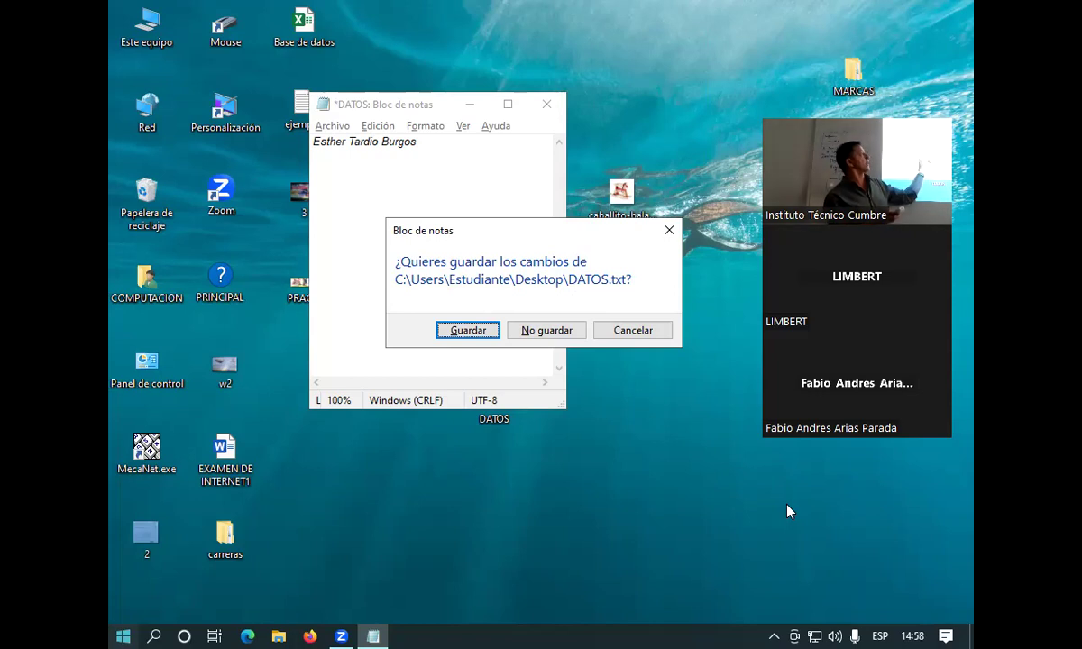
pyautogui.press('Return')
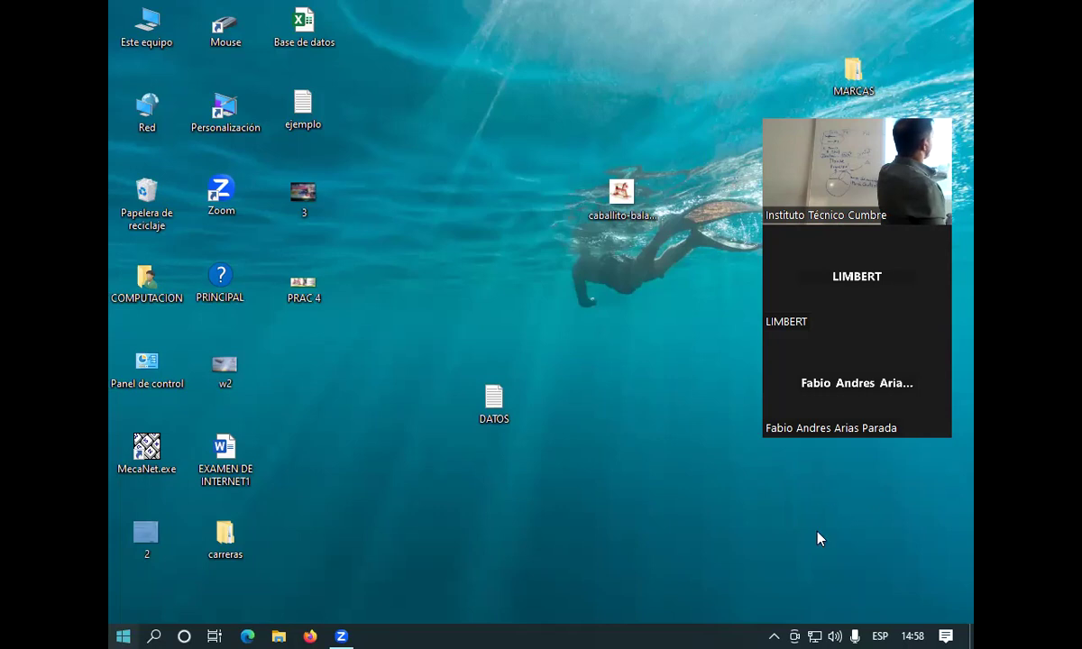
# Create a new folder on the desktop via Nuevo > Carpeta, keeping the default name Nueva carpeta.
pyautogui.rightClick(629, 428)
pyautogui.moveTo(685, 392)
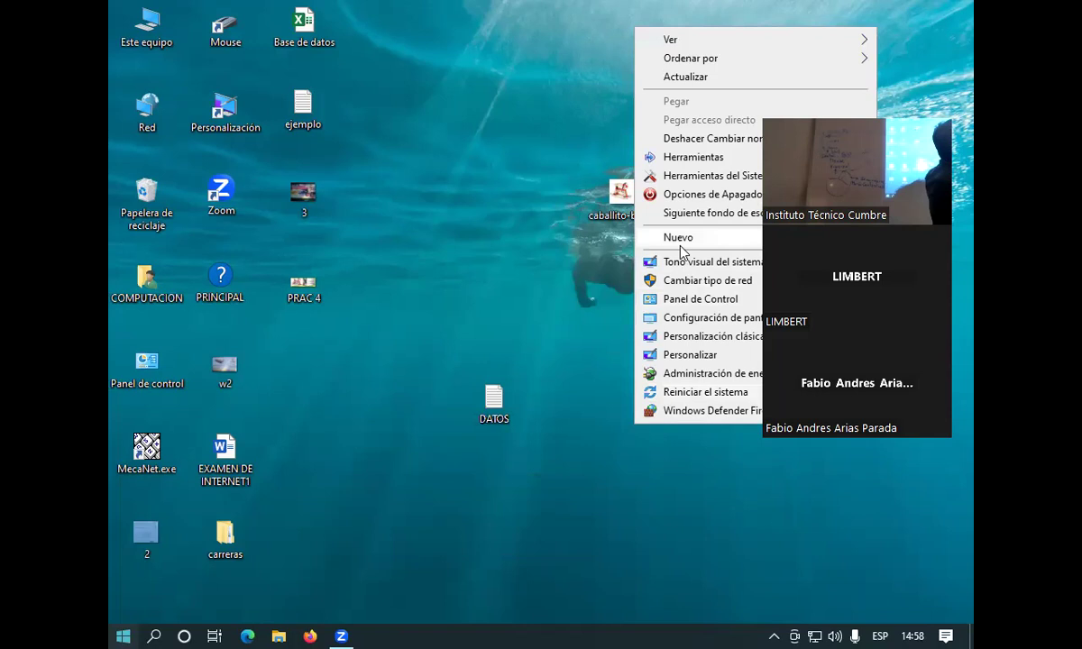
pyautogui.moveTo(672, 239)
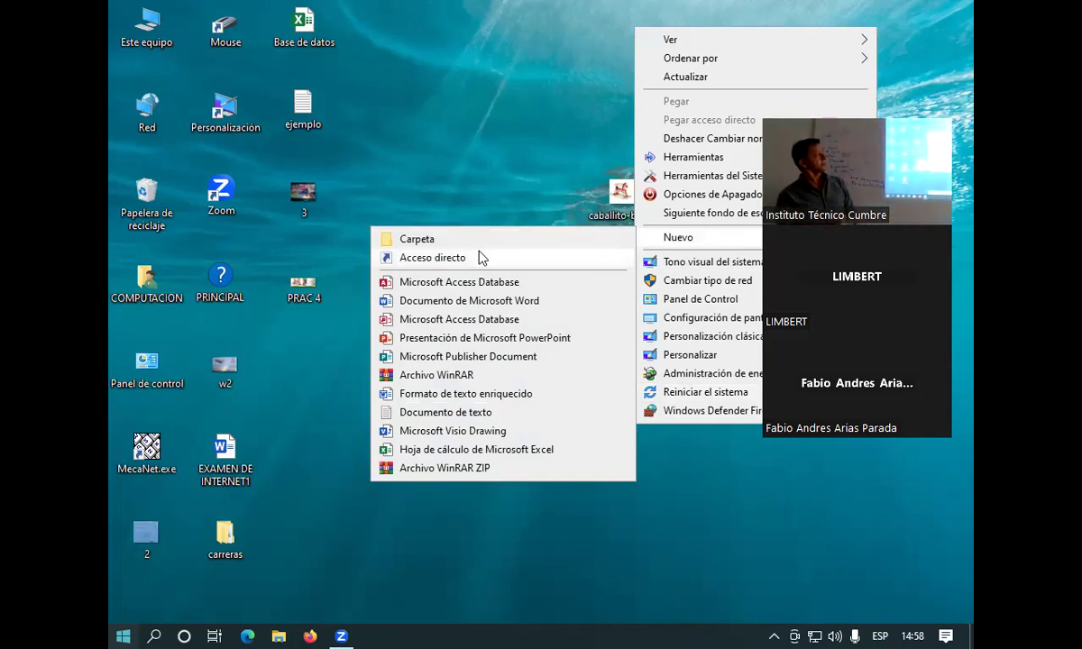
pyautogui.click(390, 241)
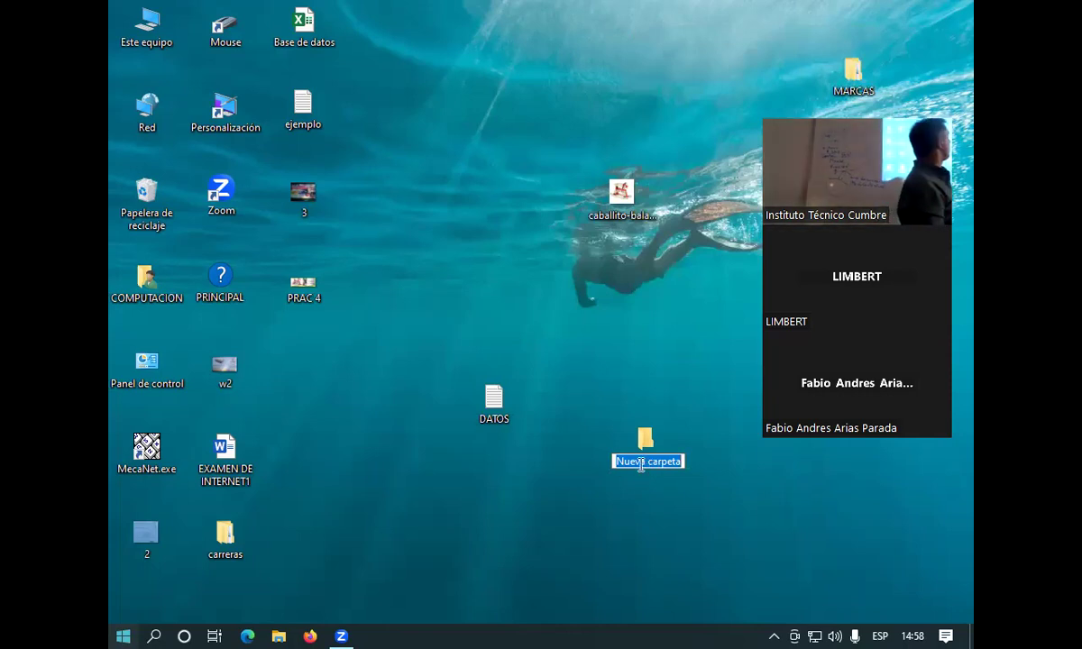
pyautogui.click(641, 465)
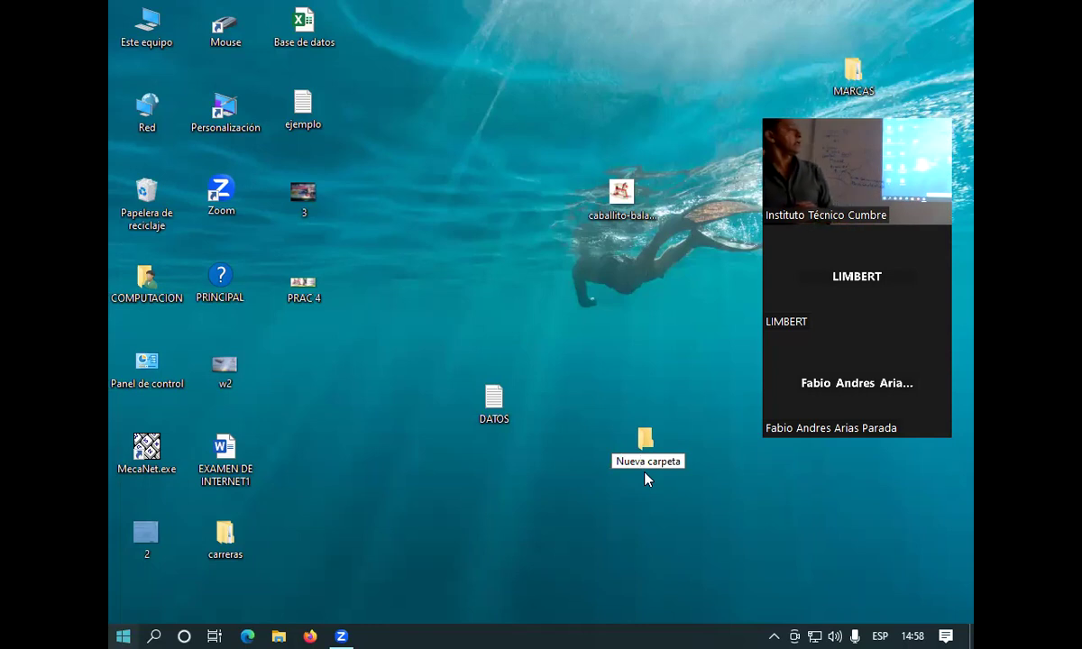
# Rename the Nueva carpeta folder to PERSONAL.
pyautogui.press('BackSpace')
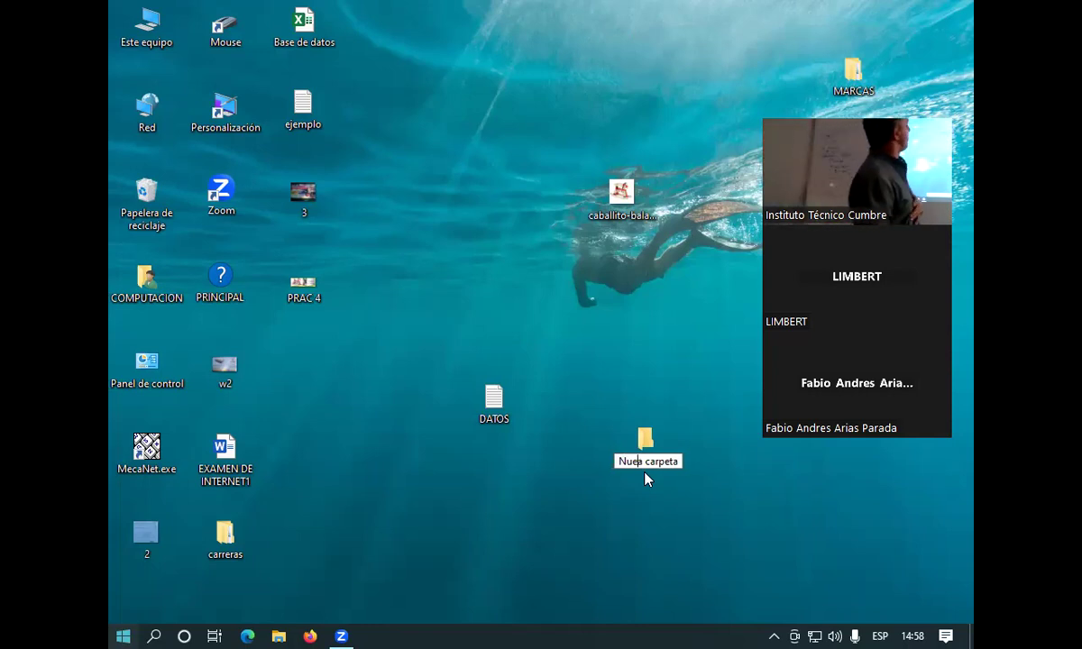
pyautogui.press('BackSpace')
pyautogui.press('BackSpace')
pyautogui.press('BackSpace')
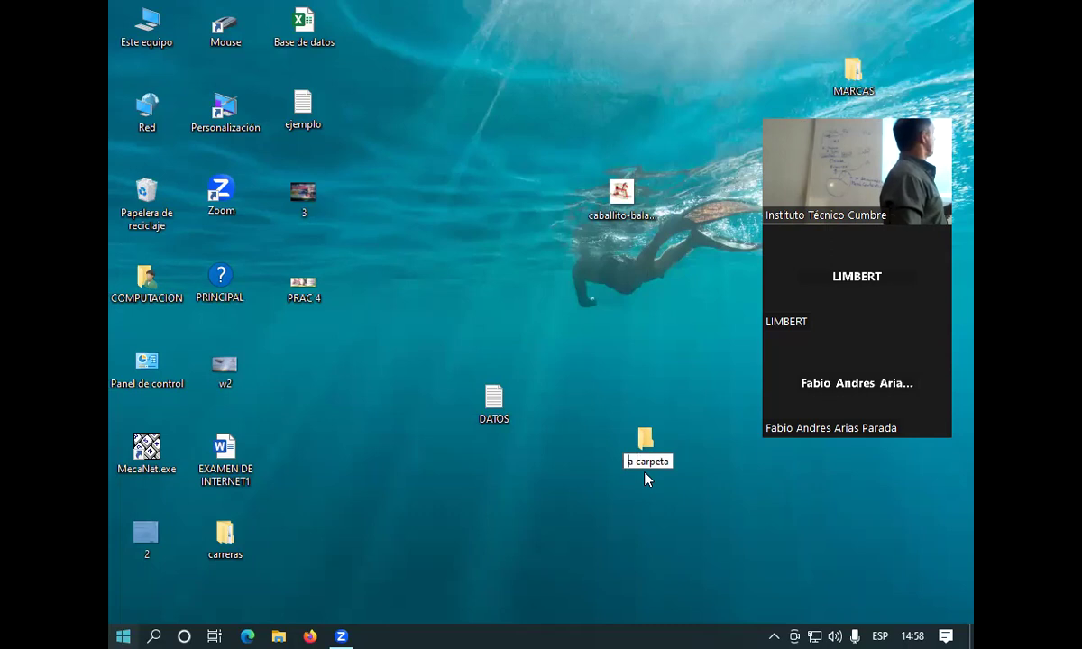
pyautogui.press('Right')
pyautogui.press('Right')
pyautogui.press('Right')
pyautogui.press('Right')
pyautogui.press('Right')
pyautogui.press('Right')
pyautogui.press('Right')
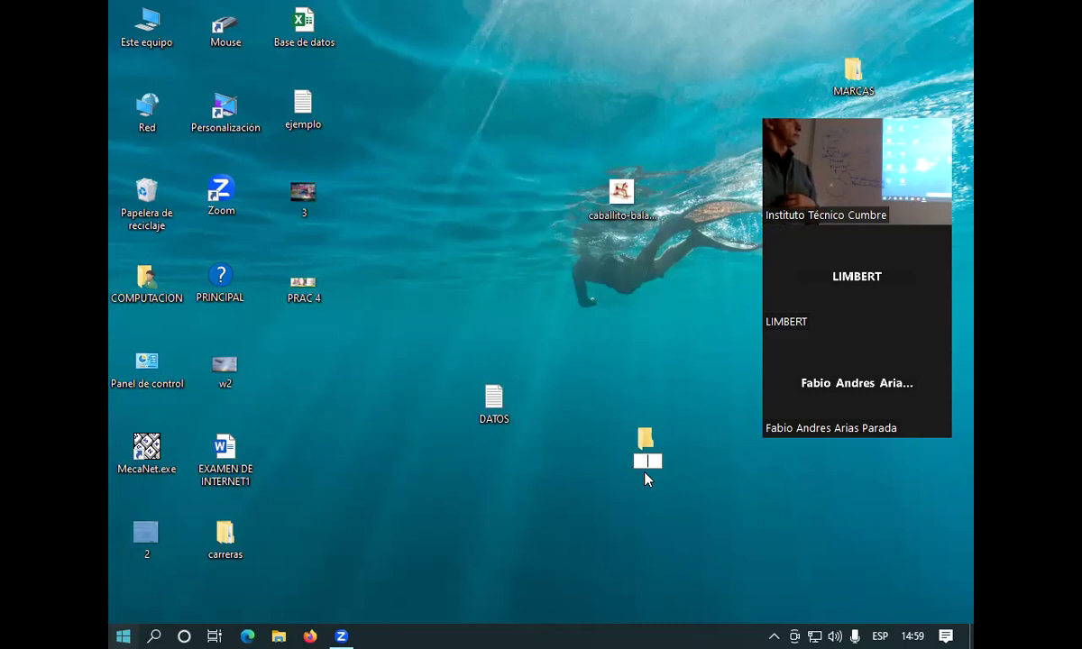
pyautogui.write('PER')
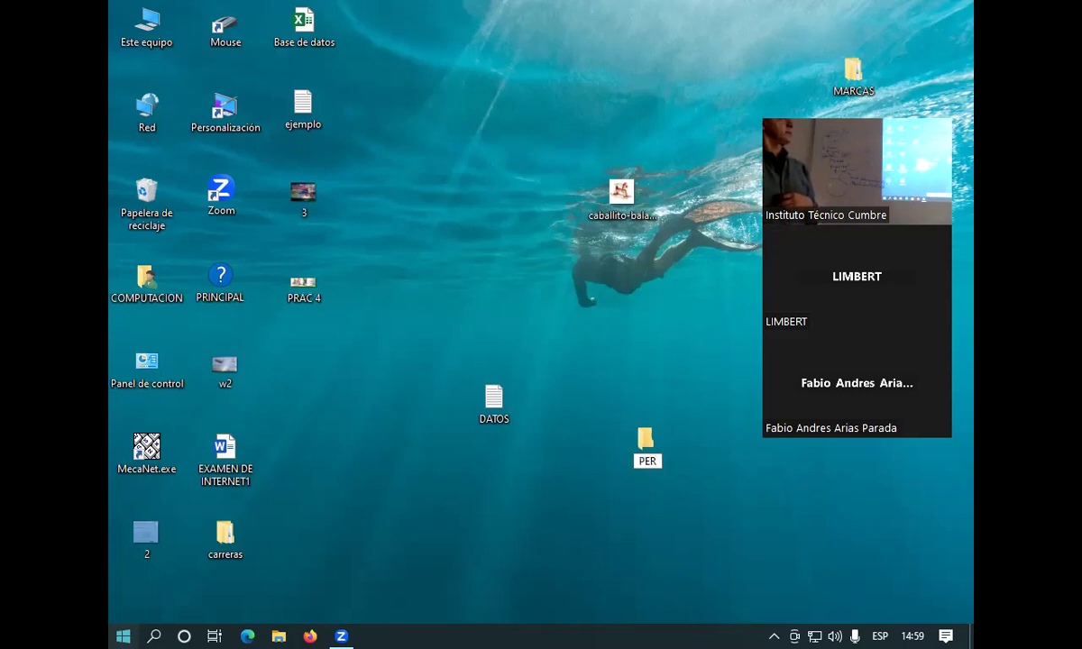
pyautogui.write('SONAL')
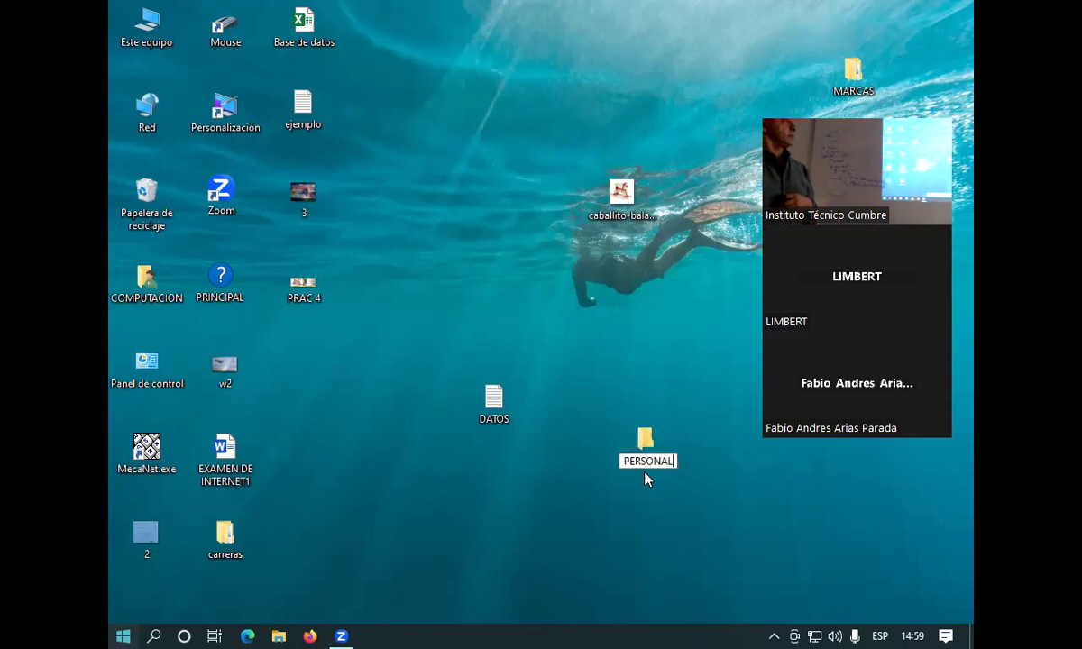
pyautogui.press('Return')
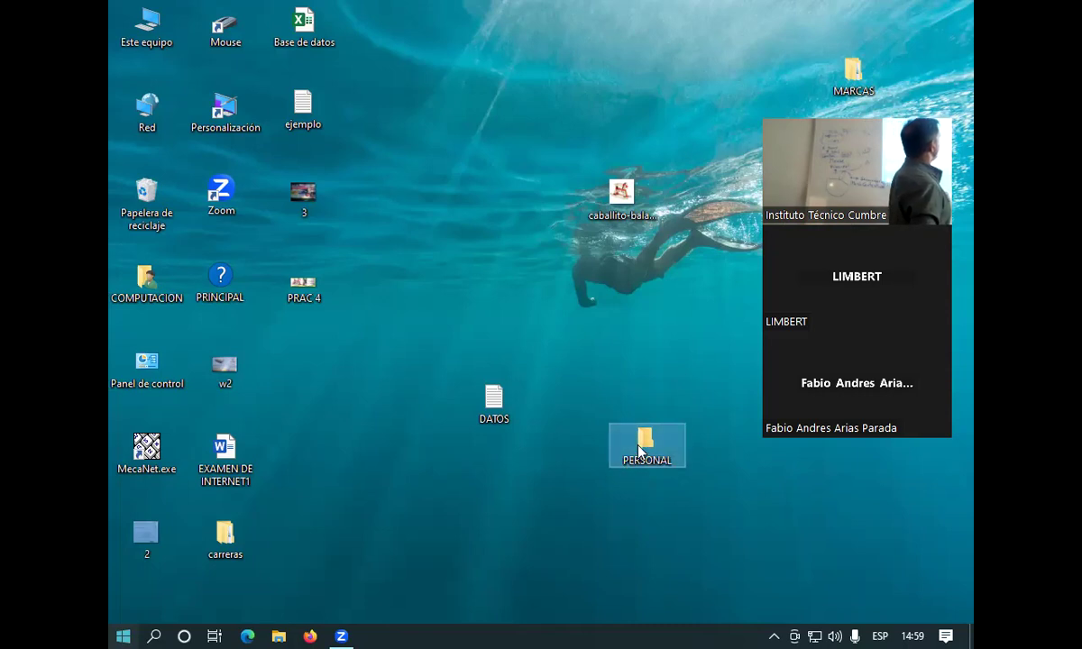
# Open the empty PERSONAL folder in File Explorer, then dismiss its window with Alt+F4.
pyautogui.doubleClick(640, 451)
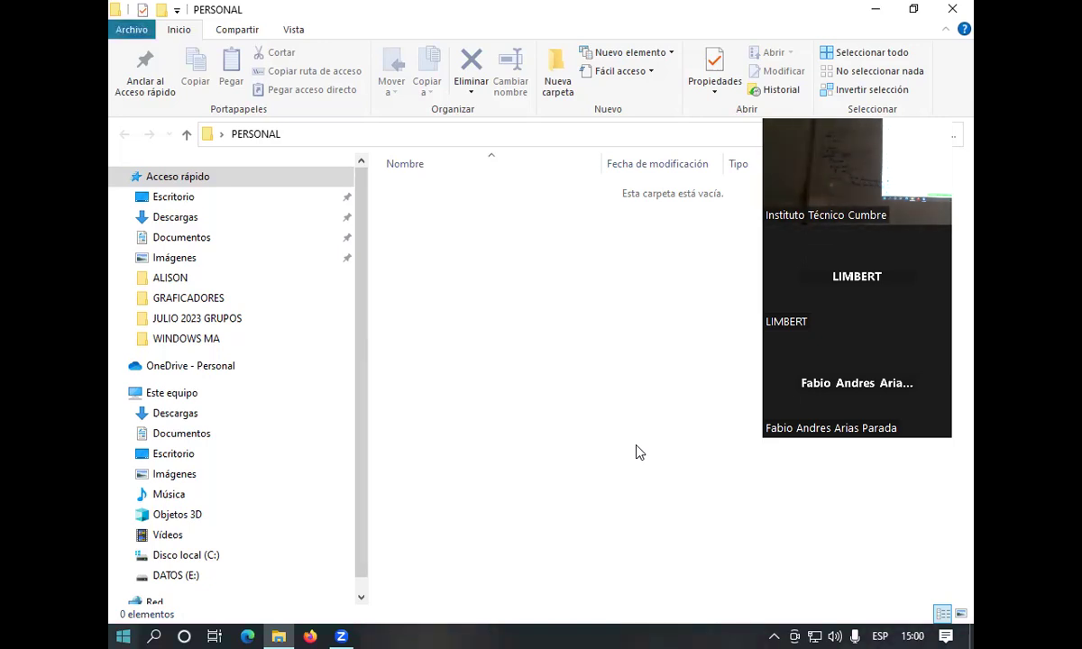
pyautogui.hotkey('alt', 'F4')
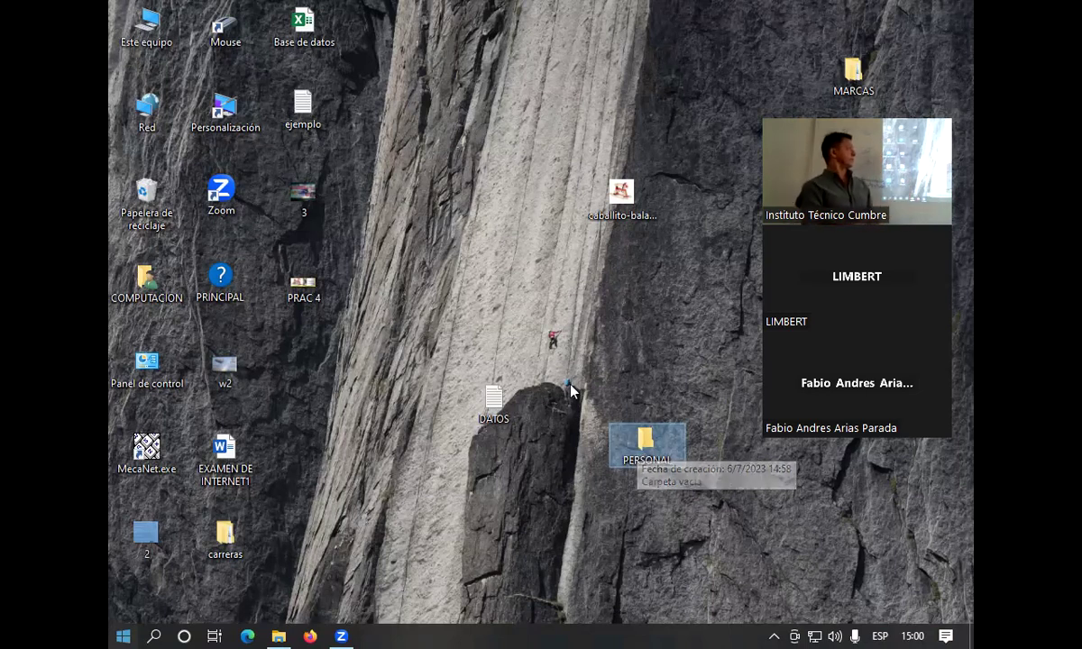
# Open DATOS in Notepad and show the Task View overview of the open windows.
pyautogui.doubleClick(484, 402)
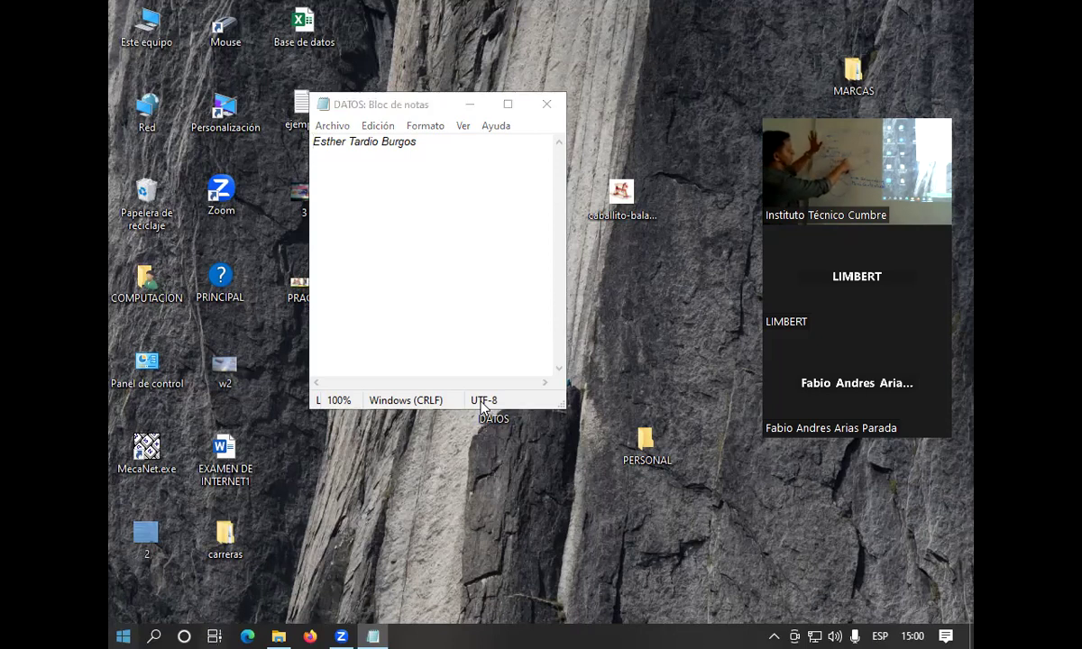
pyautogui.press('super+Tab')
pyautogui.press('Escape')
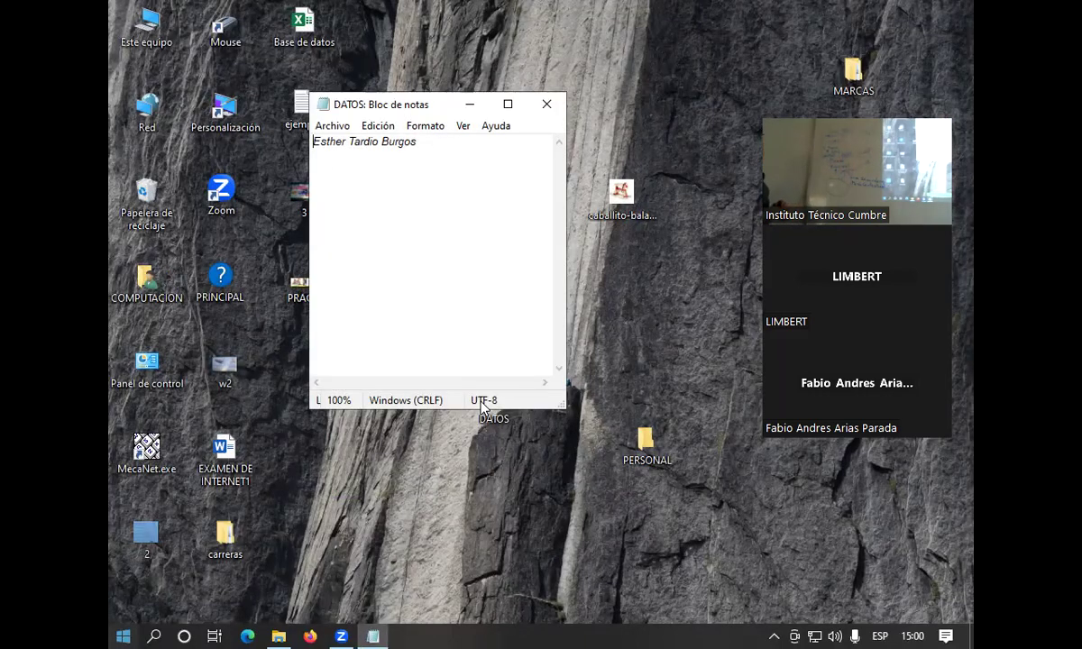
pyautogui.press('super+Tab')
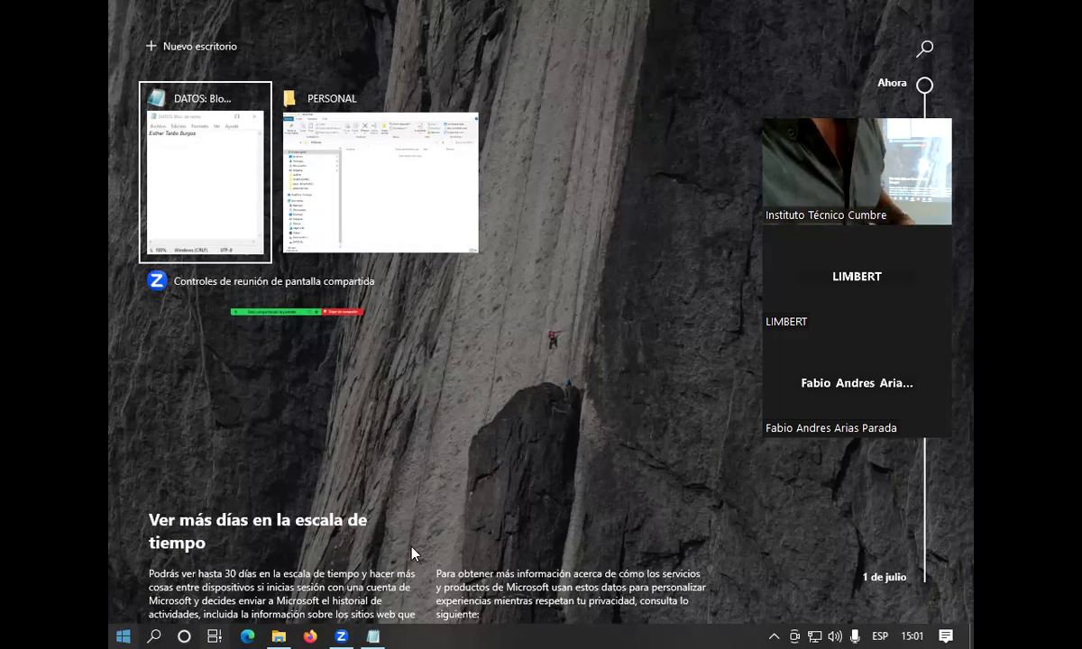
# Exit Task View with Esc, returning to DATOS in Notepad.
pyautogui.press('Escape')
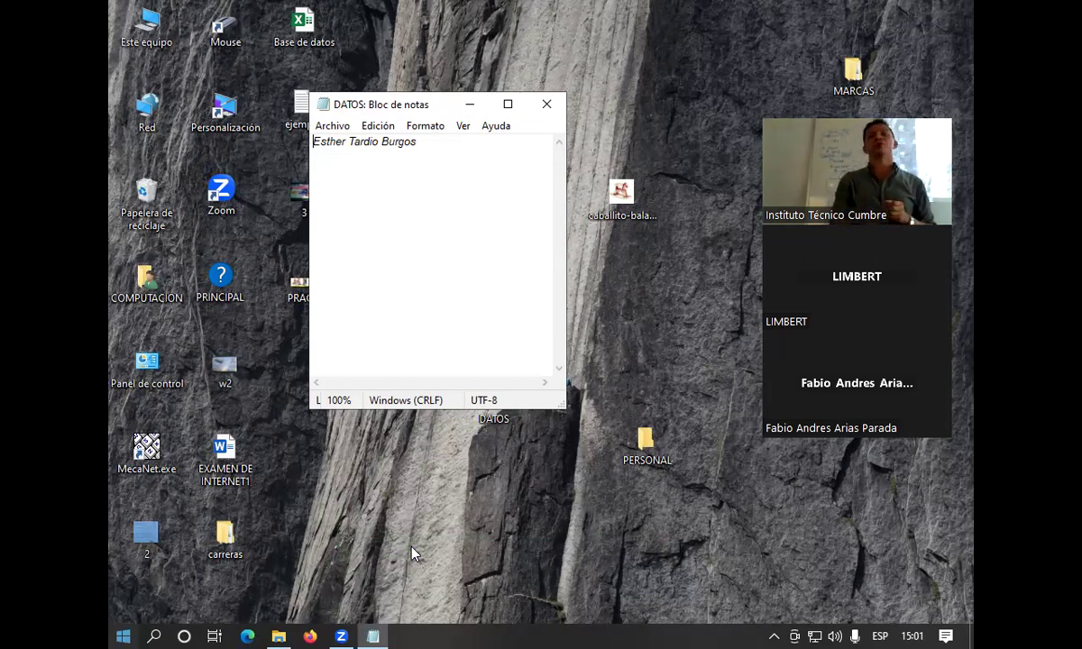
# Cycle with Alt+Tab among the Zoom controls, DATOS Notepad and PERSONAL folder windows.
pyautogui.press('alt')
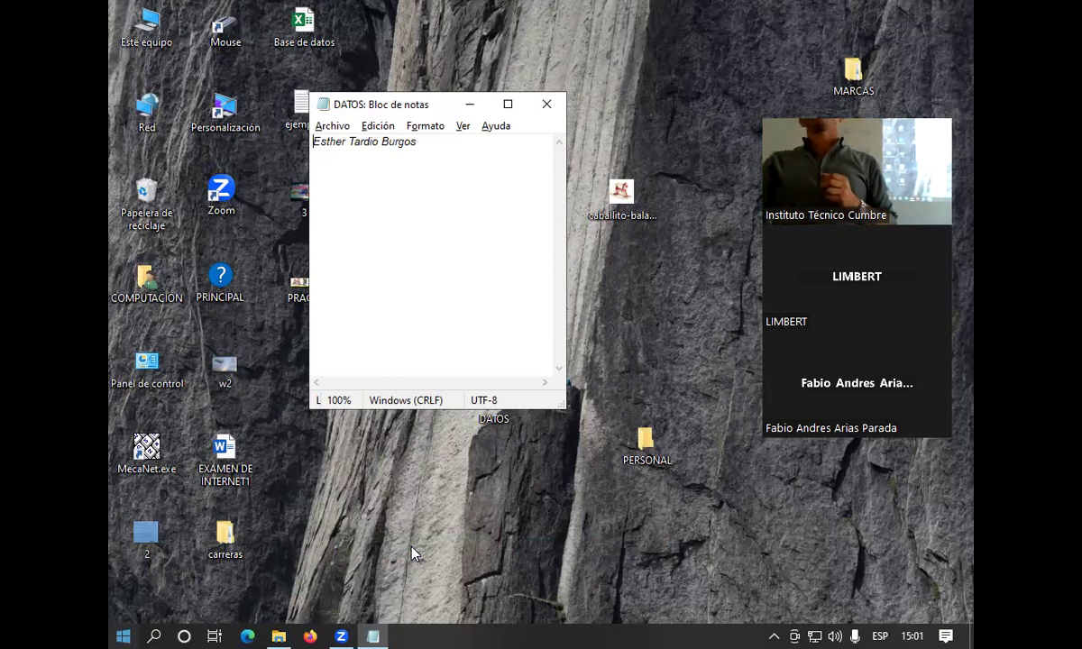
pyautogui.hotkey('alt', 'Tab')
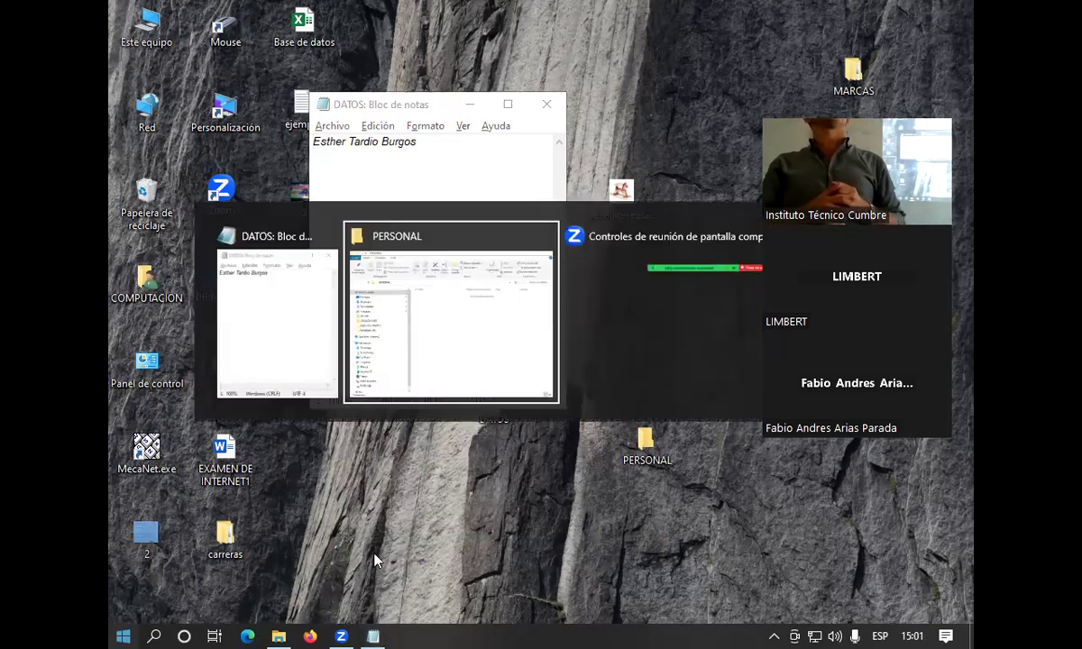
pyautogui.press('Tab')
pyautogui.press('Tab')
pyautogui.press('Tab')
pyautogui.press('Tab')
pyautogui.press('Tab')
pyautogui.press('Tab')
pyautogui.press('Tab')
pyautogui.press('Tab')
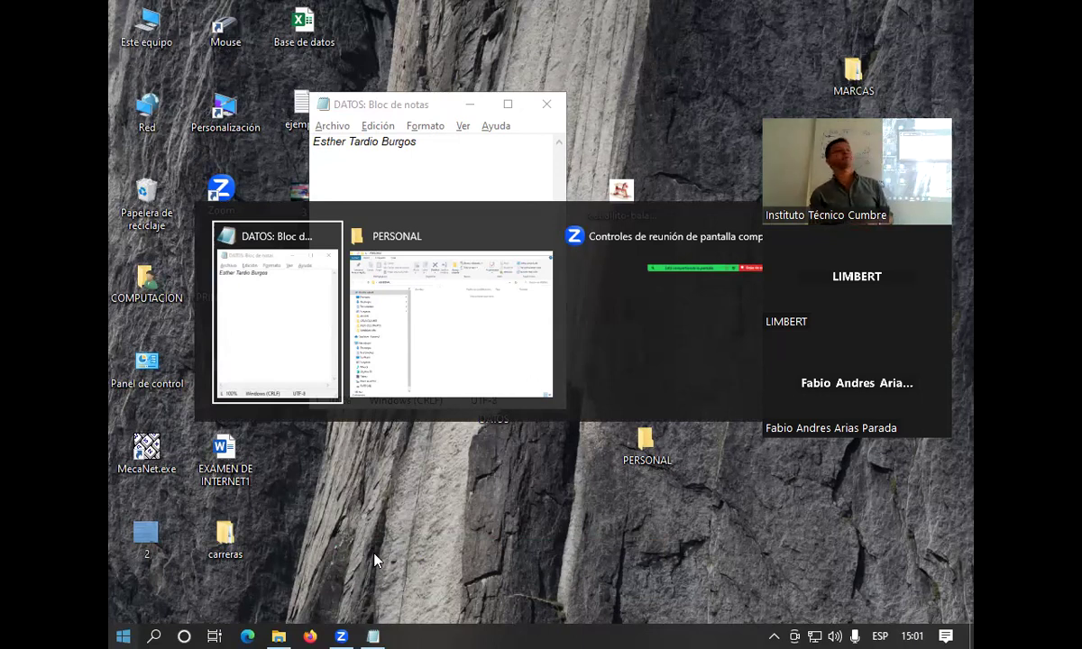
pyautogui.hotkey('alt', 'Tab')
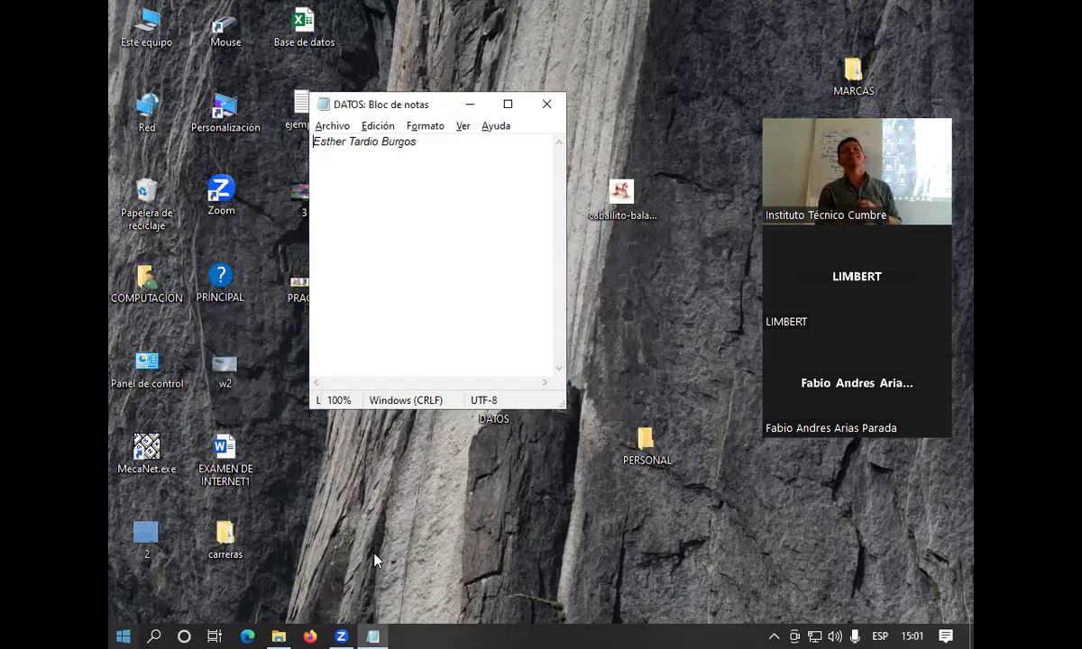
pyautogui.hotkey('alt', 'Tab')
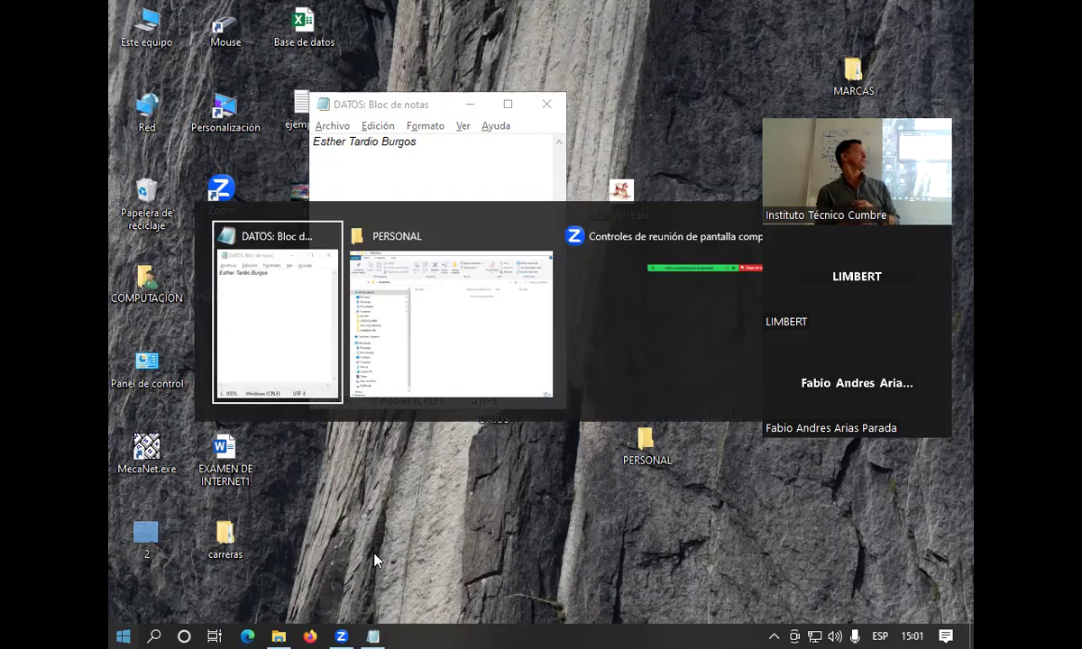
pyautogui.hotkey('alt', 'Tab')
pyautogui.hotkey('alt', 'Tab')
pyautogui.hotkey('alt', 'Tab')
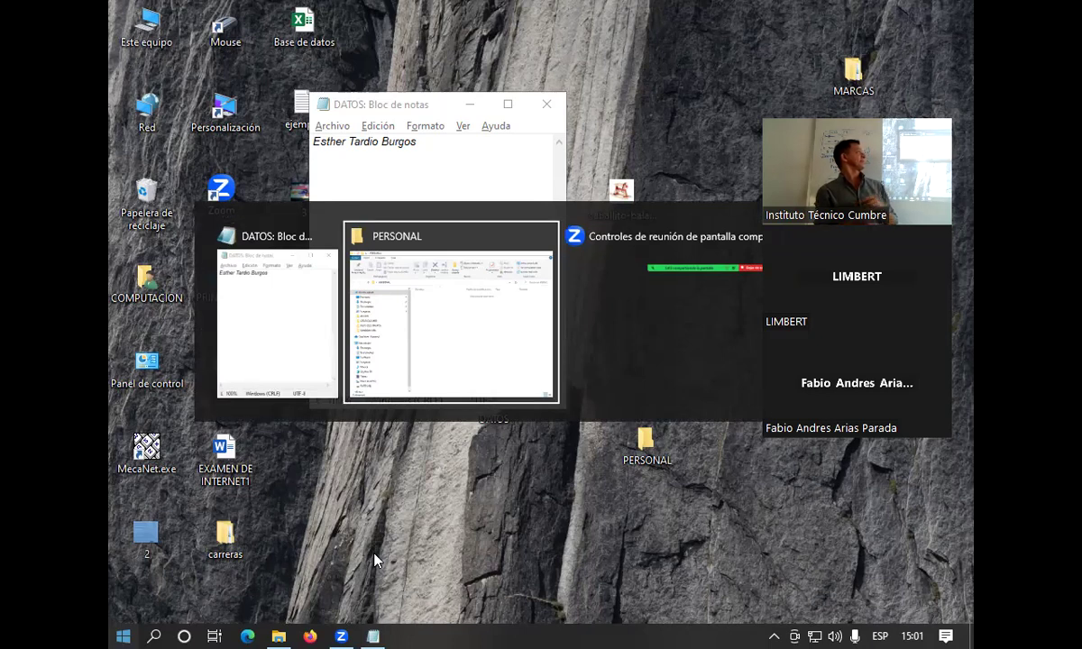
pyautogui.hotkey('alt', 'Tab')
pyautogui.hotkey('alt', 'Tab')
pyautogui.hotkey('alt', 'Tab')
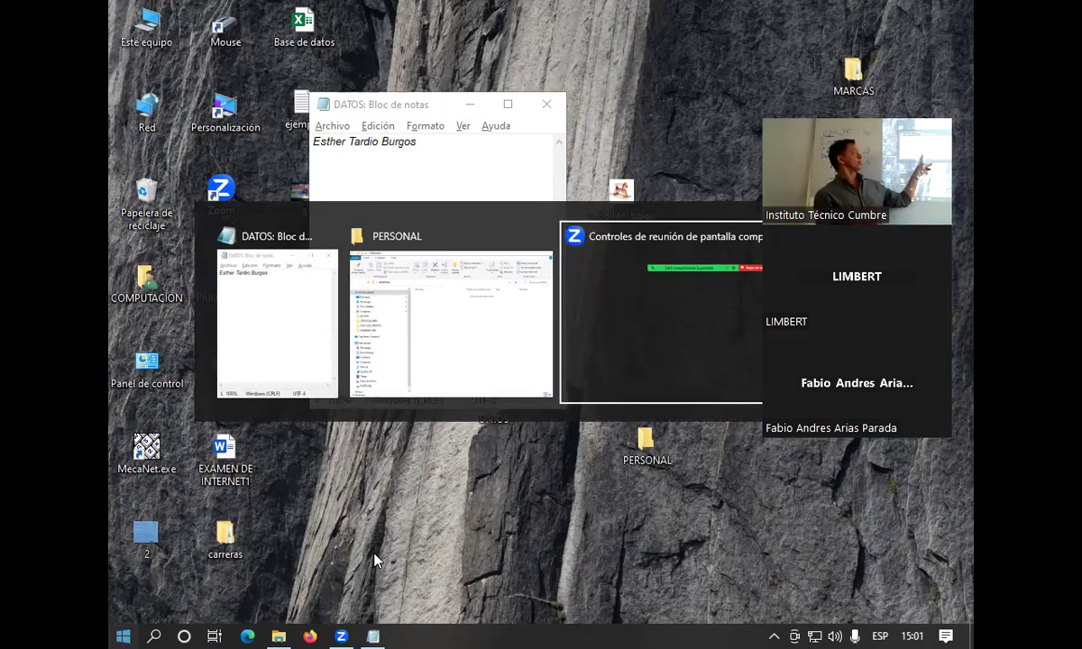
pyautogui.hotkey('alt', 'Tab')
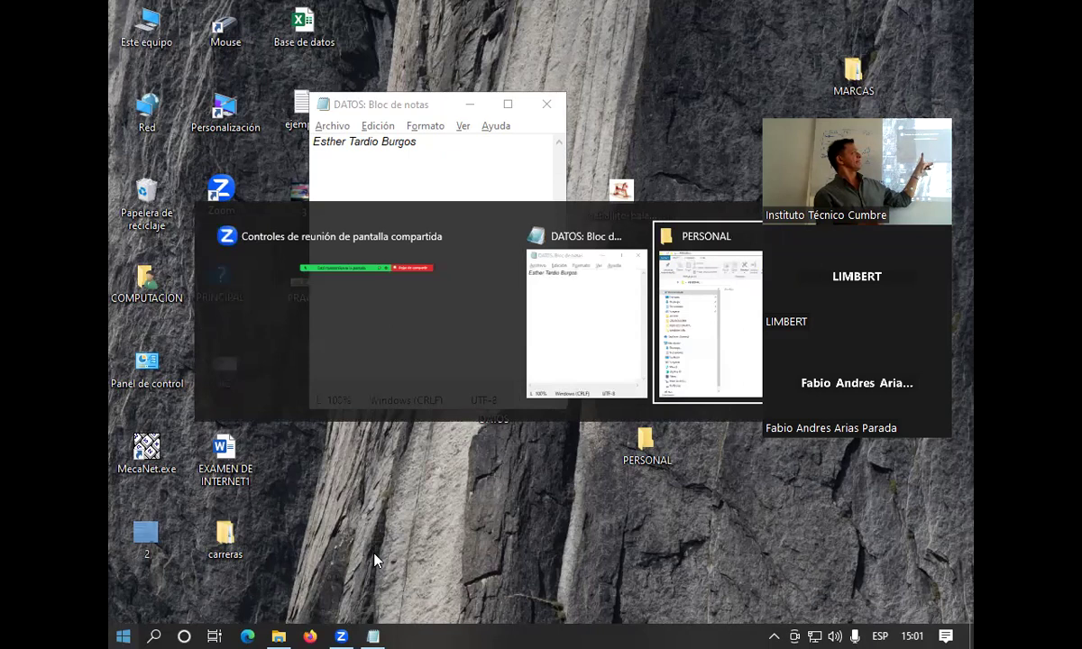
pyautogui.hotkey('alt', 'Tab')
pyautogui.hotkey('alt', 'Tab')
pyautogui.hotkey('alt', 'Tab')
pyautogui.hotkey('alt', 'Tab')
pyautogui.hotkey('alt', 'Tab')
pyautogui.hotkey('alt', 'Tab')
pyautogui.hotkey('alt', 'Tab')
pyautogui.hotkey('alt', 'Tab')
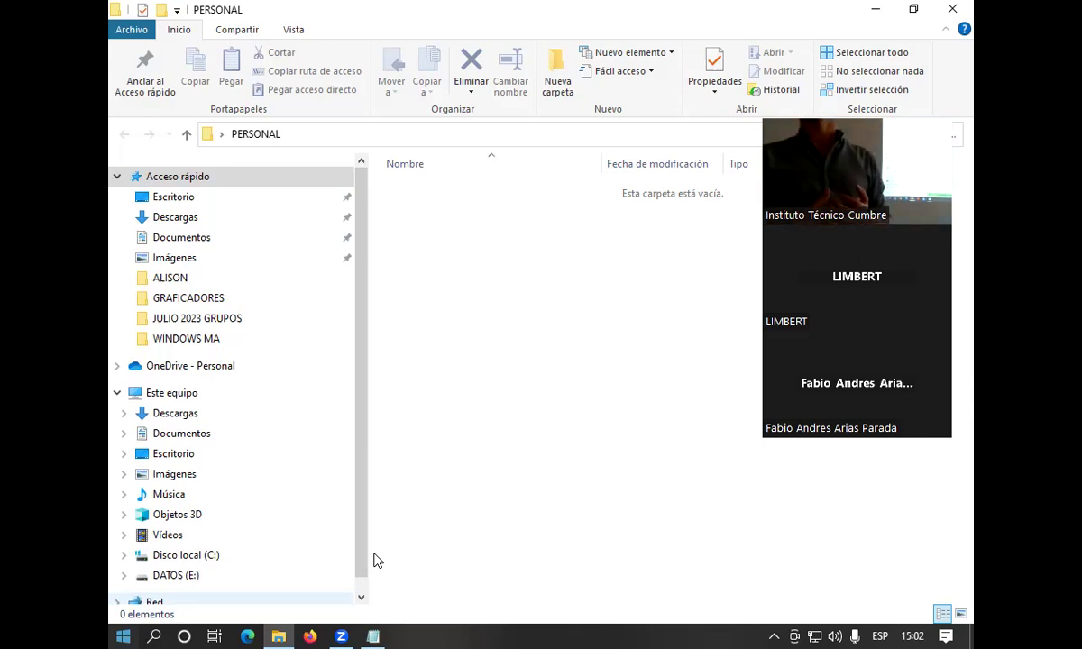
# Keep switching with Alt+Tab between the meeting controls, PERSONAL folder and DATOS windows.
pyautogui.hotkey('alt', 'Tab')
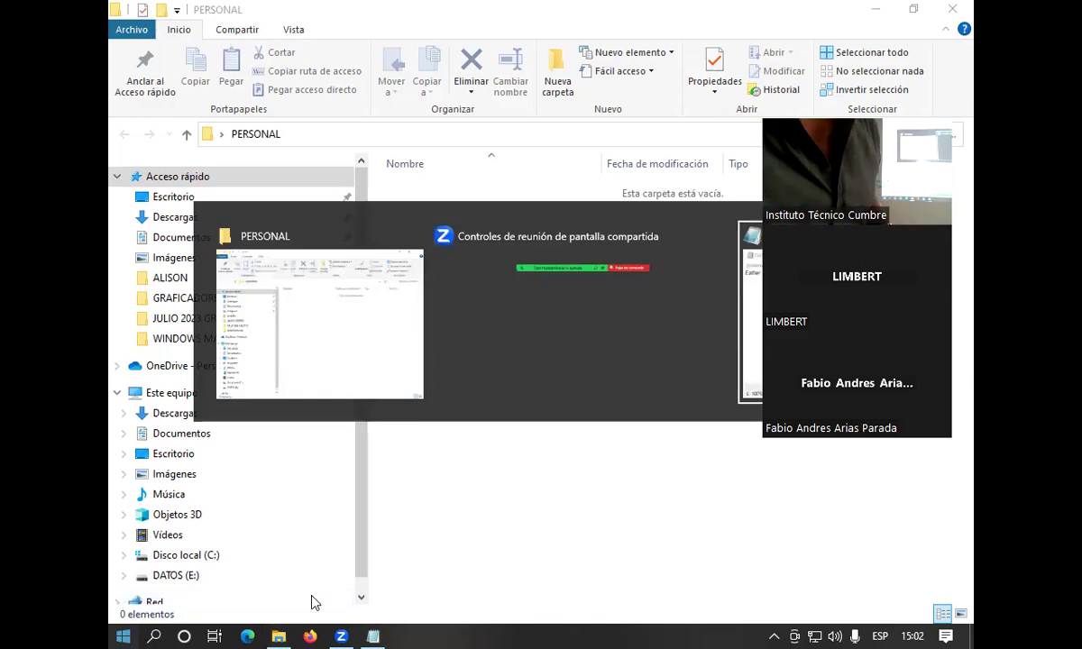
pyautogui.hotkey('alt', 'Tab')
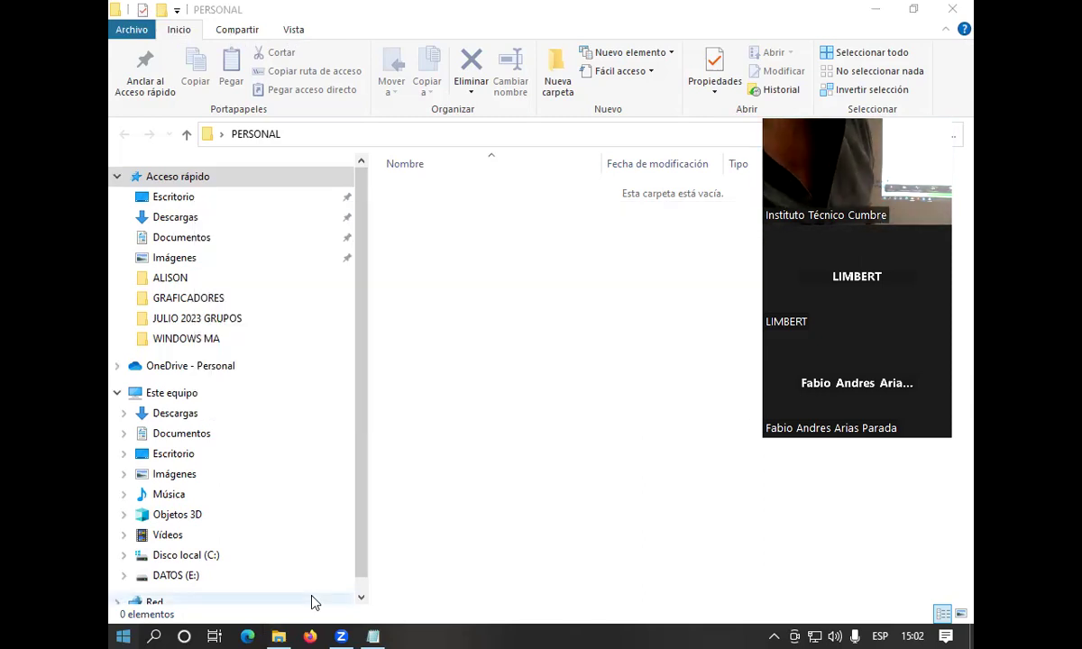
pyautogui.hotkey('alt', 'Tab')
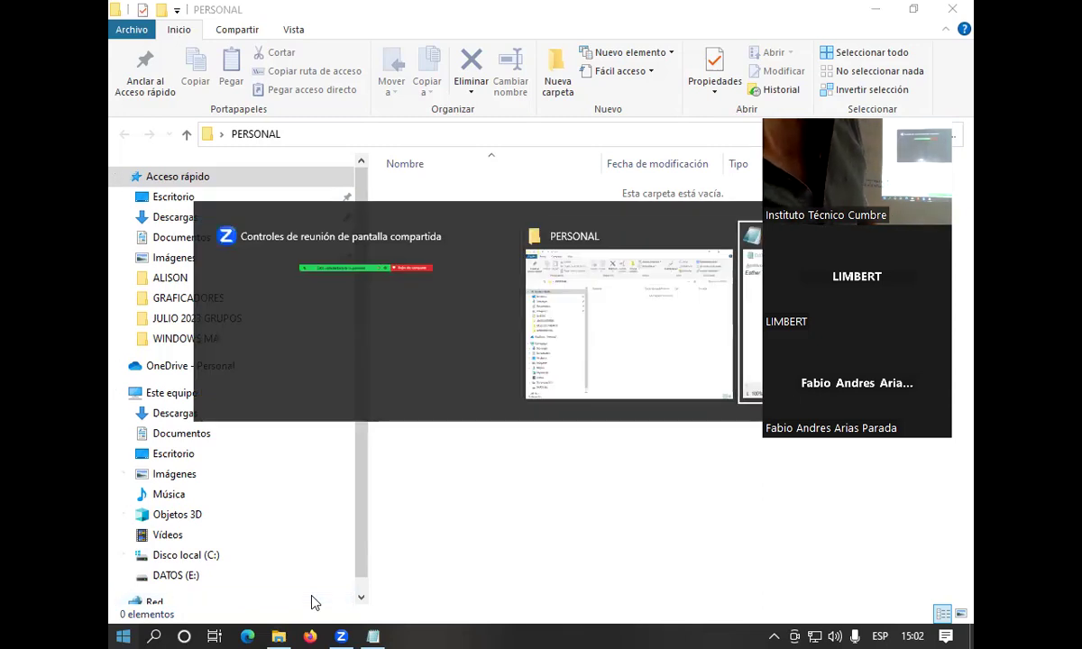
pyautogui.press('Tab')
pyautogui.hotkey('alt', 'Tab')
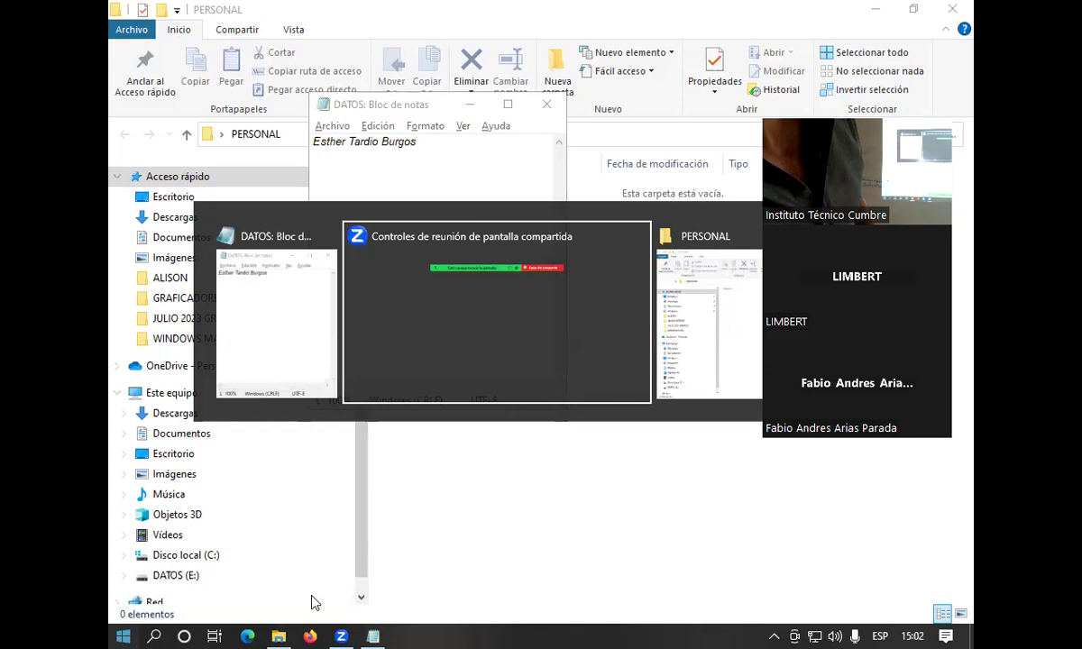
pyautogui.hotkey('alt', 'Tab')
pyautogui.press('Tab')
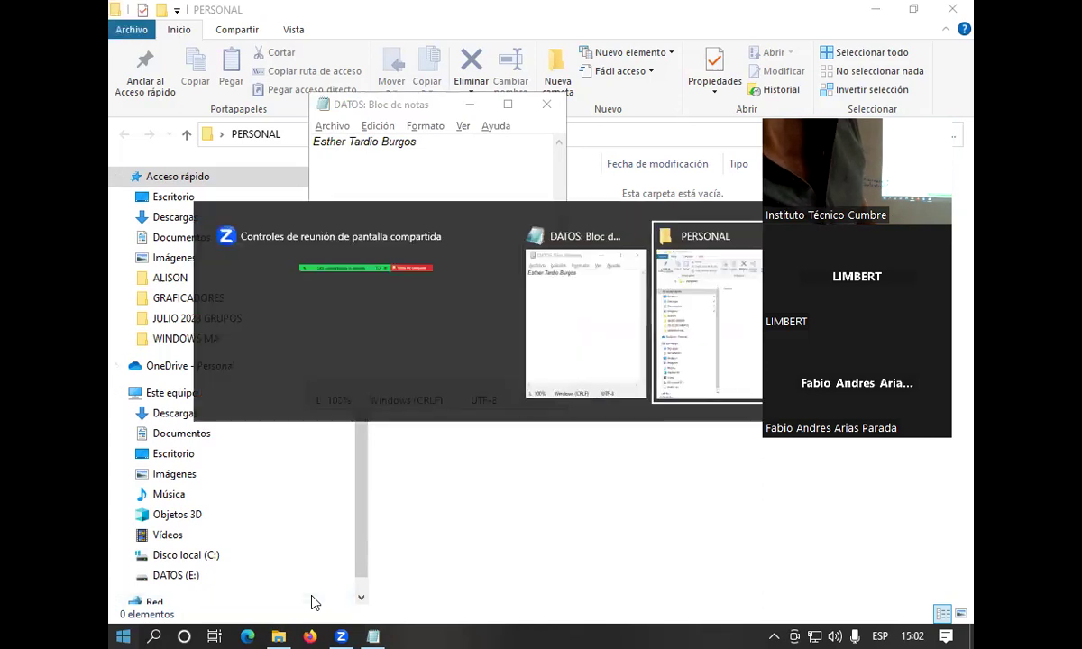
pyautogui.hotkey('alt', 'Tab')
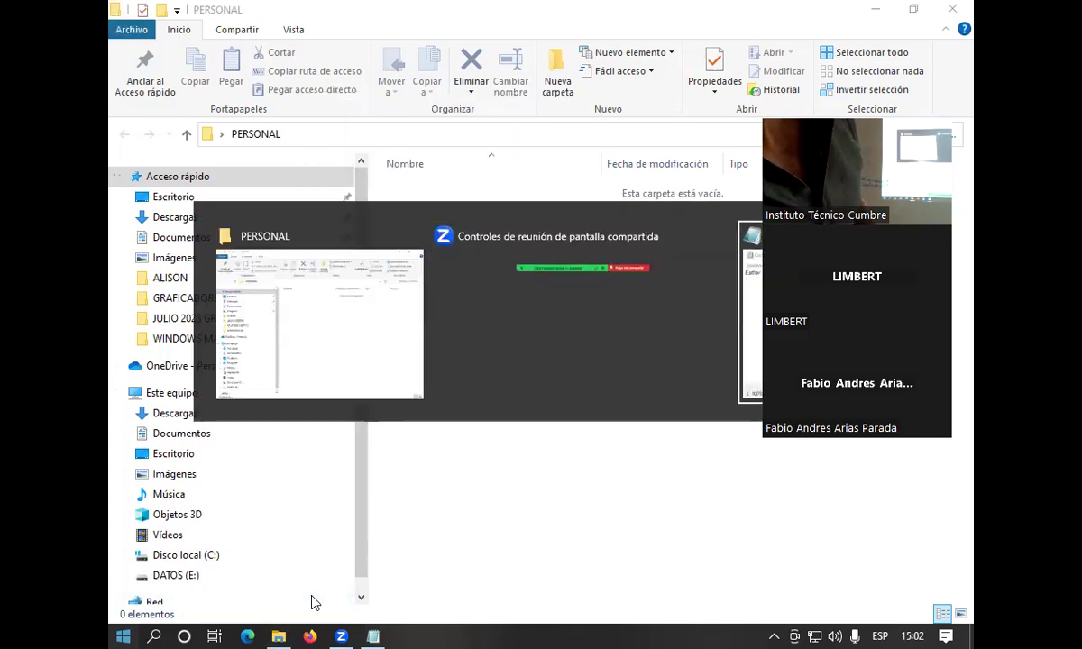
pyautogui.press('Tab')
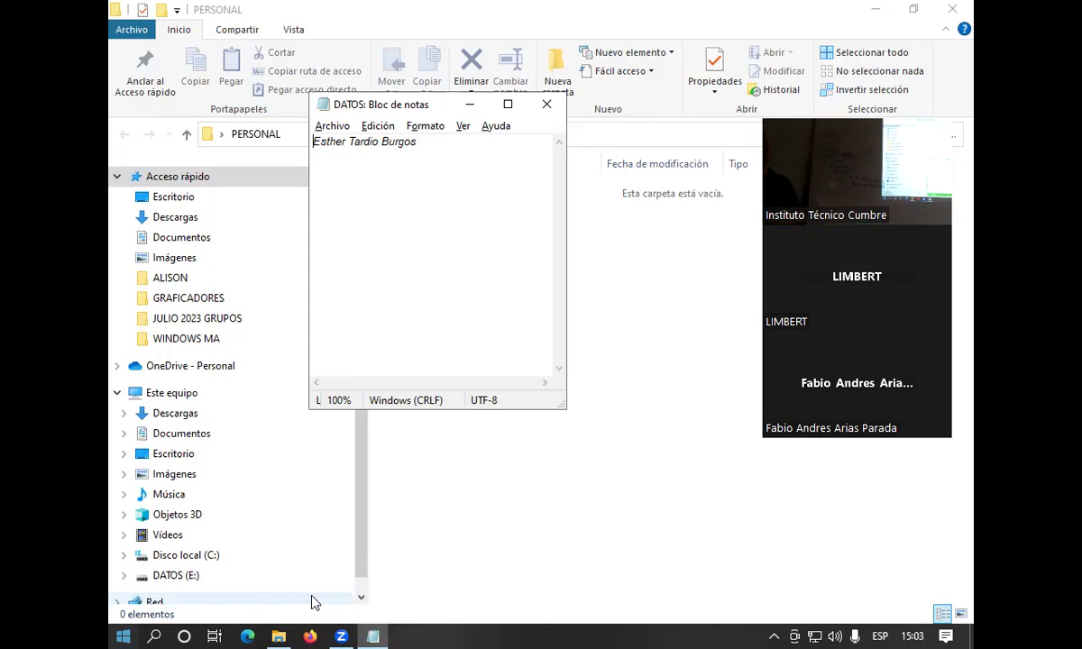
# Close the DATOS Notepad window and the PERSONAL folder window with Alt+F4.
pyautogui.hotkey('alt', 'F4')
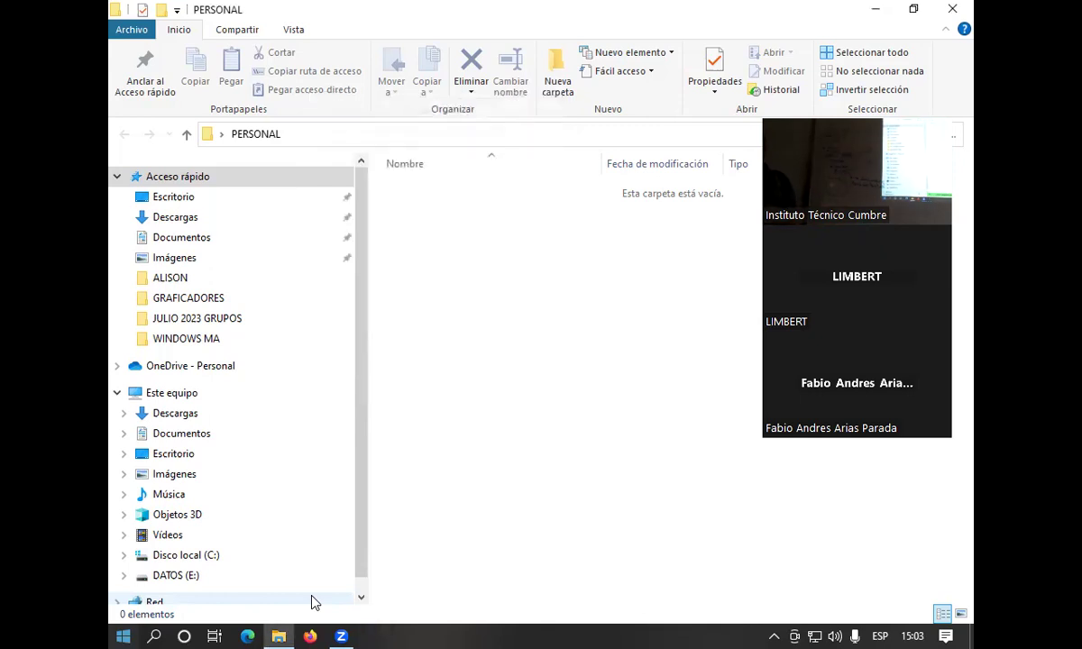
pyautogui.hotkey('alt', 'F4')
pyautogui.hotkey('alt', 'F4')
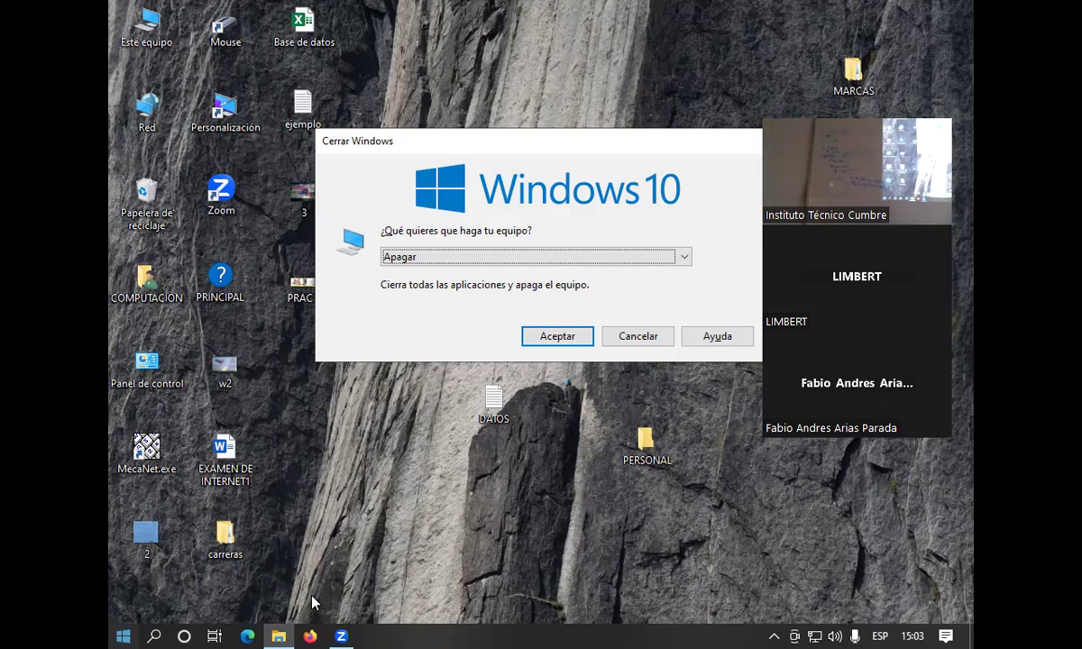
# Choose Cancelar in the Cerrar Windows dialog to stay on the desktop.
pyautogui.click(627, 340)
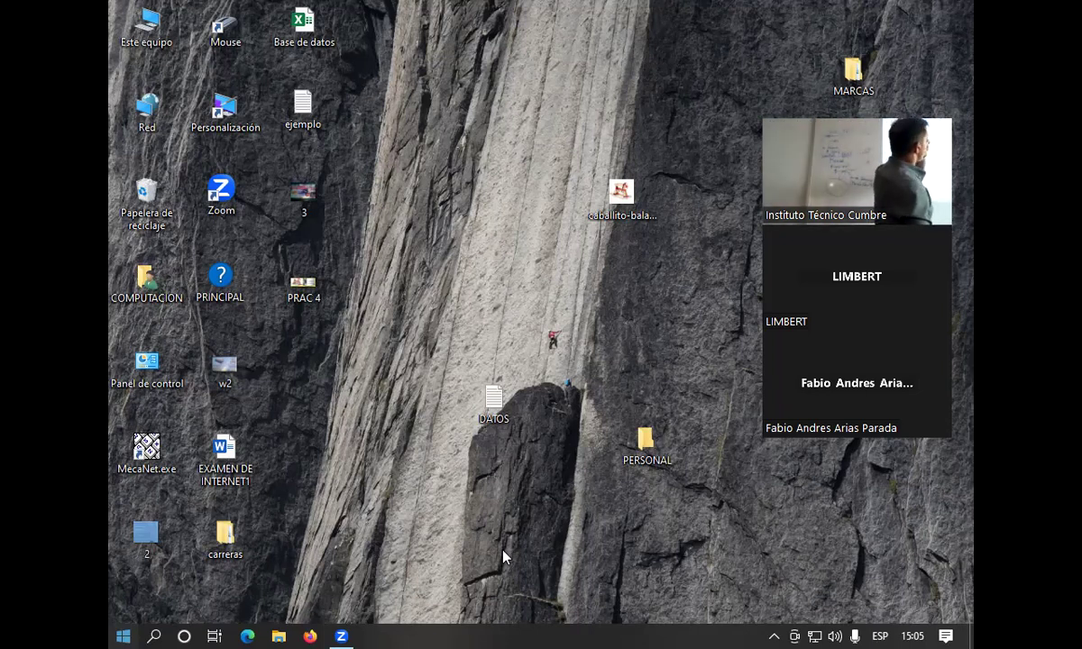
# Choose Personalizar from the desktop's right-click menu.
pyautogui.rightClick(437, 259)
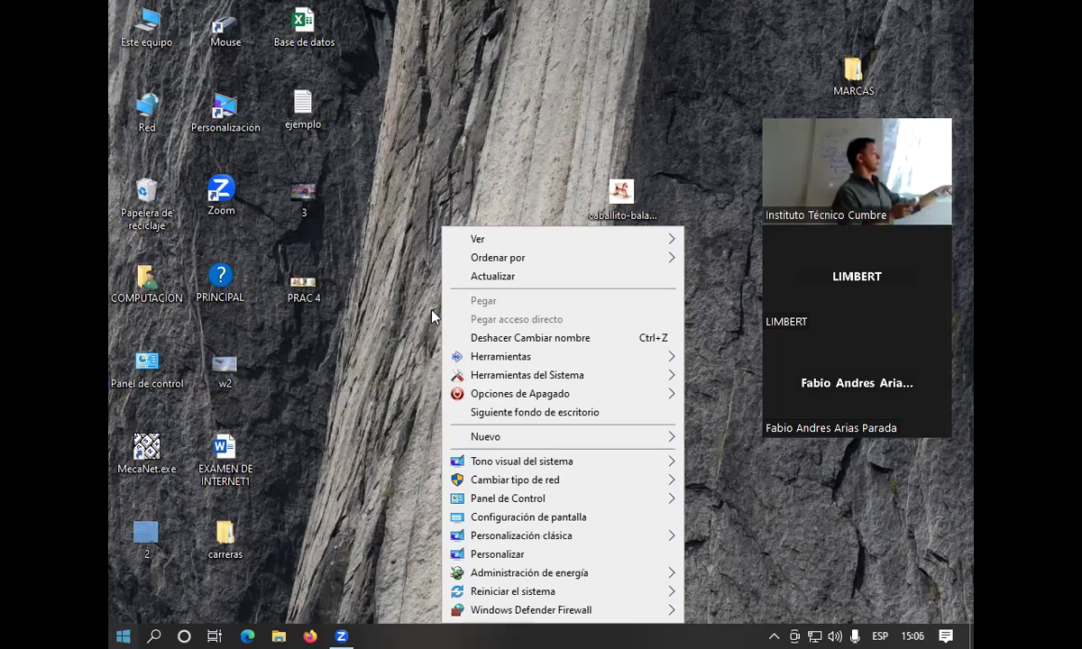
pyautogui.click(496, 555)
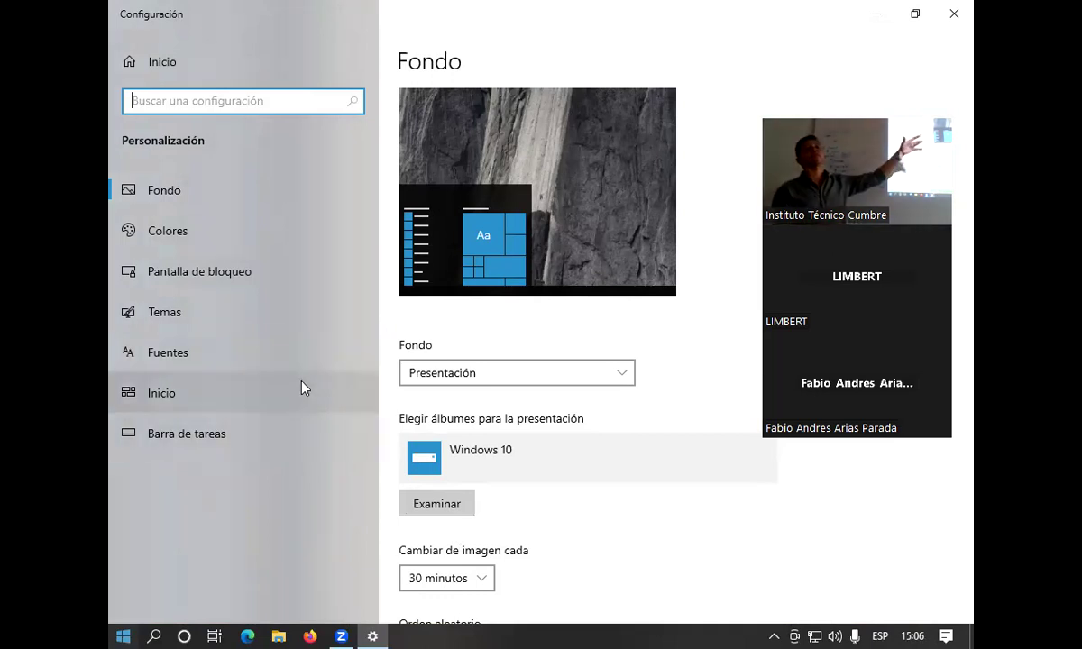
# Open the Fondo page and browse the background types, keeping Presentación selected.
pyautogui.click(205, 200)
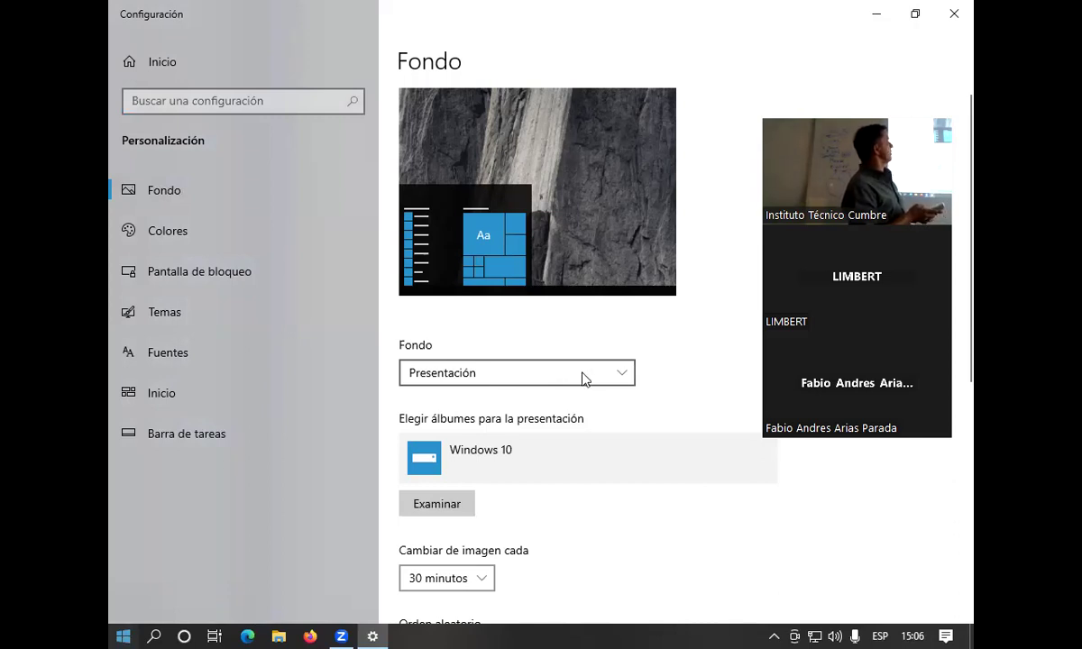
pyautogui.click(584, 375)
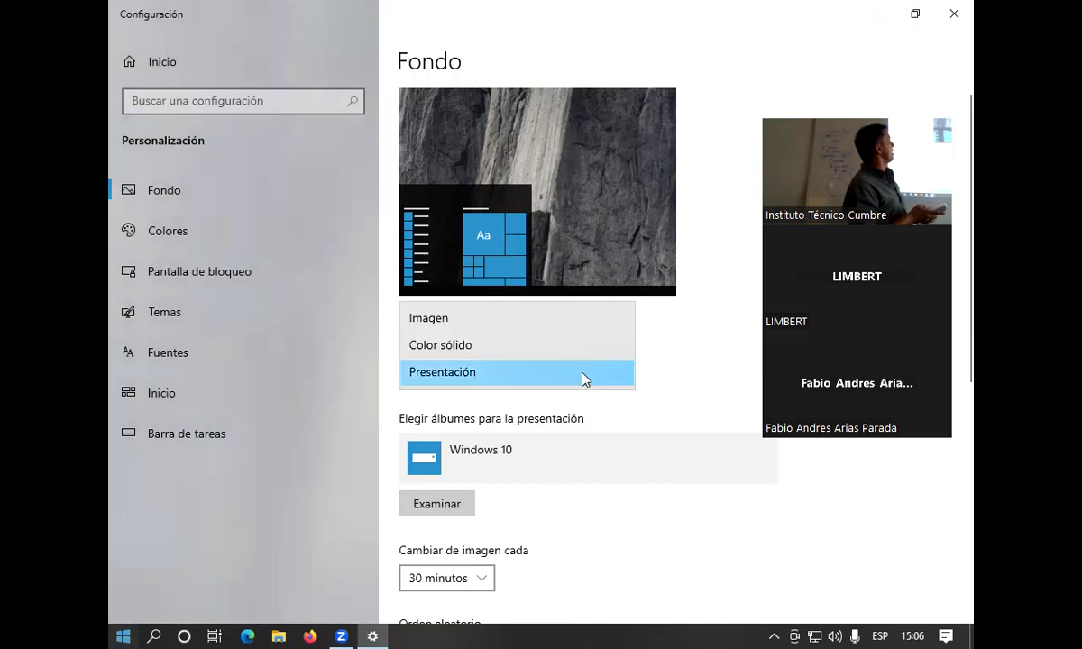
pyautogui.click(584, 377)
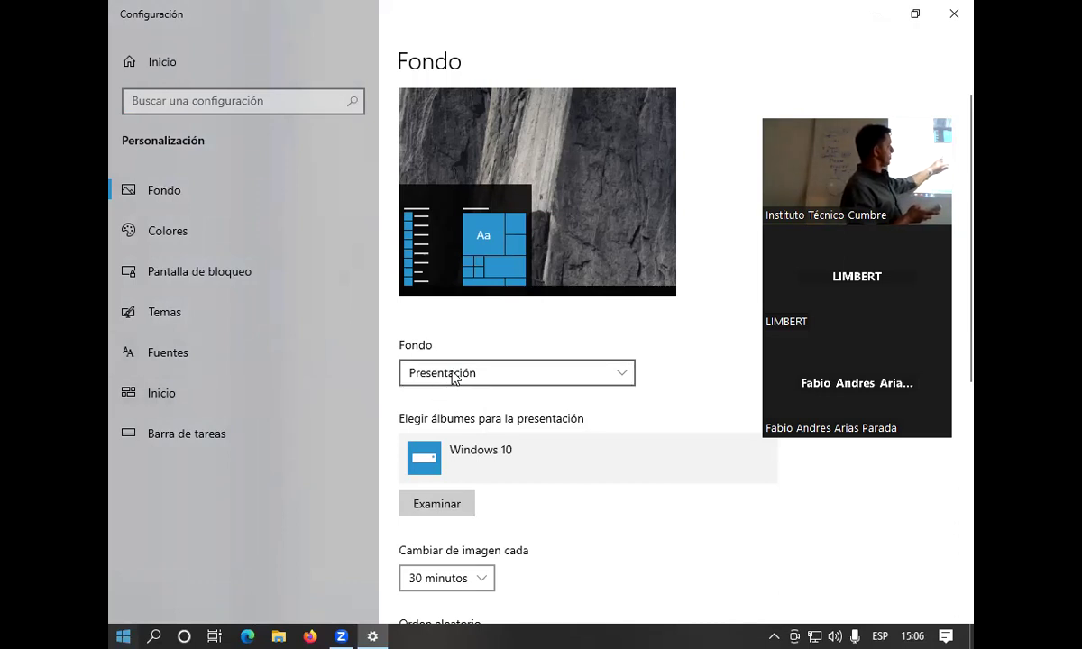
pyautogui.click(502, 377)
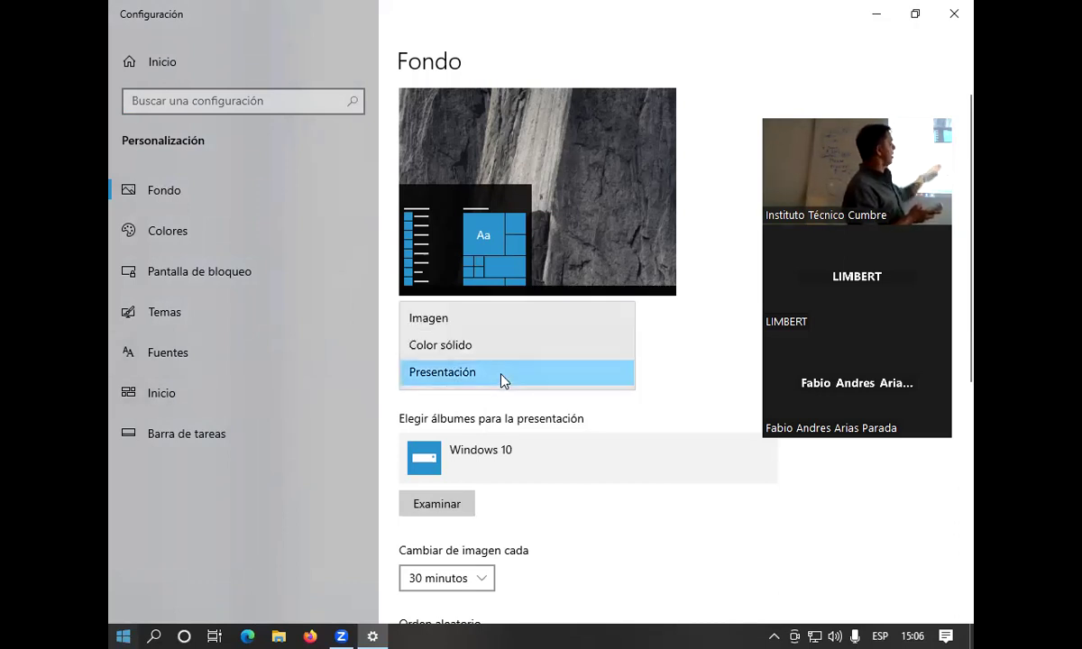
# Set the background type to Imagen with the beach-and-rock-arch picture as wallpaper.
pyautogui.click(431, 323)
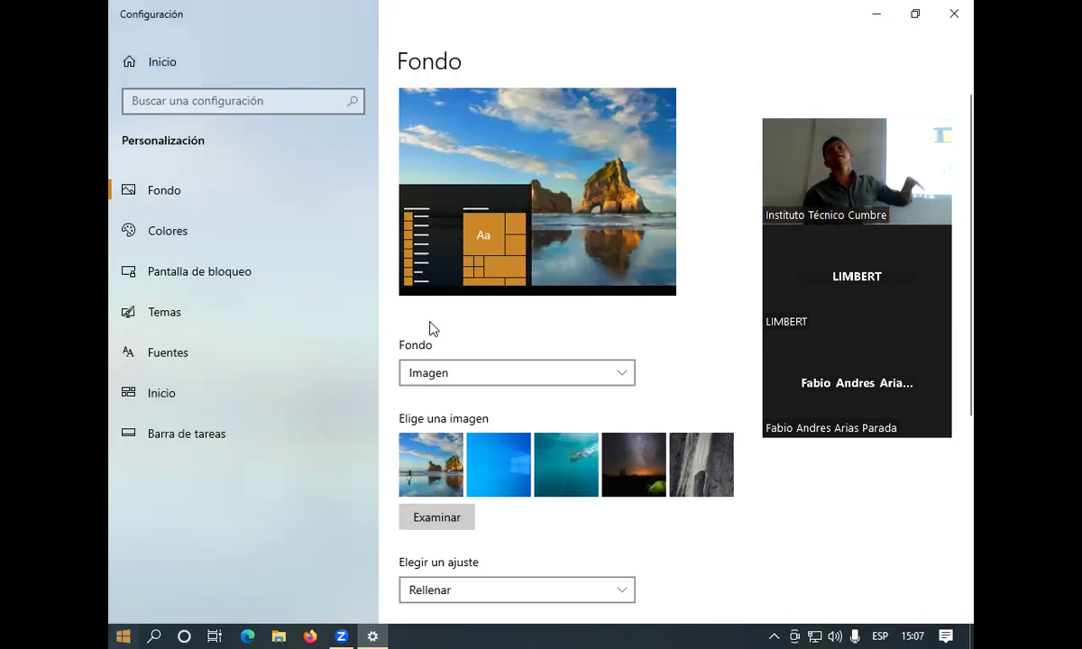
pyautogui.click(444, 377)
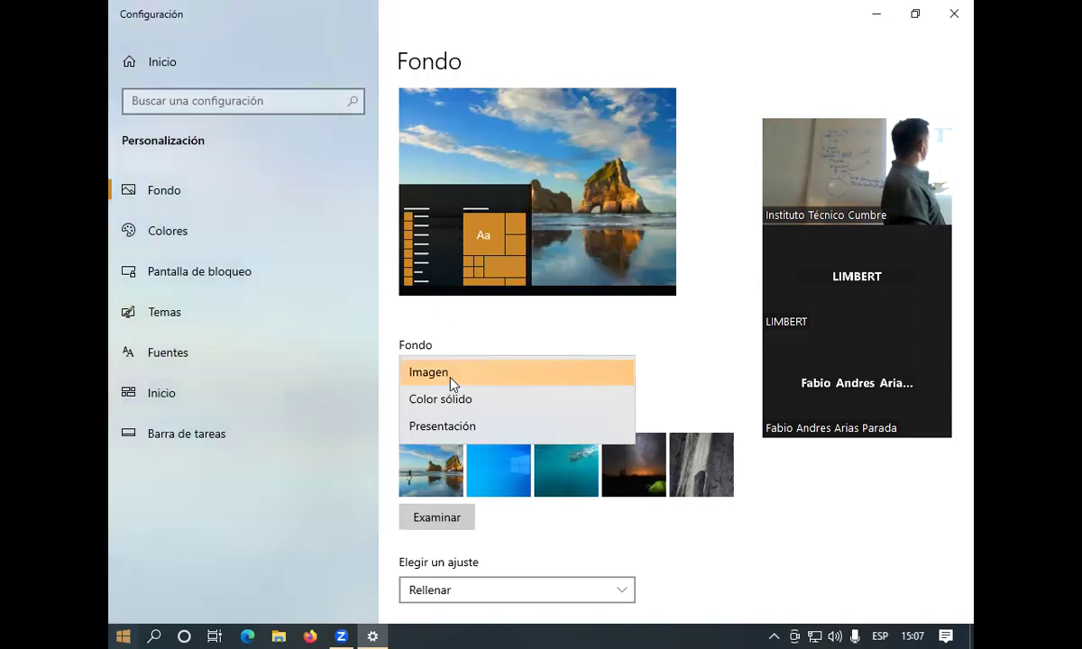
pyautogui.click(451, 377)
pyautogui.click(451, 378)
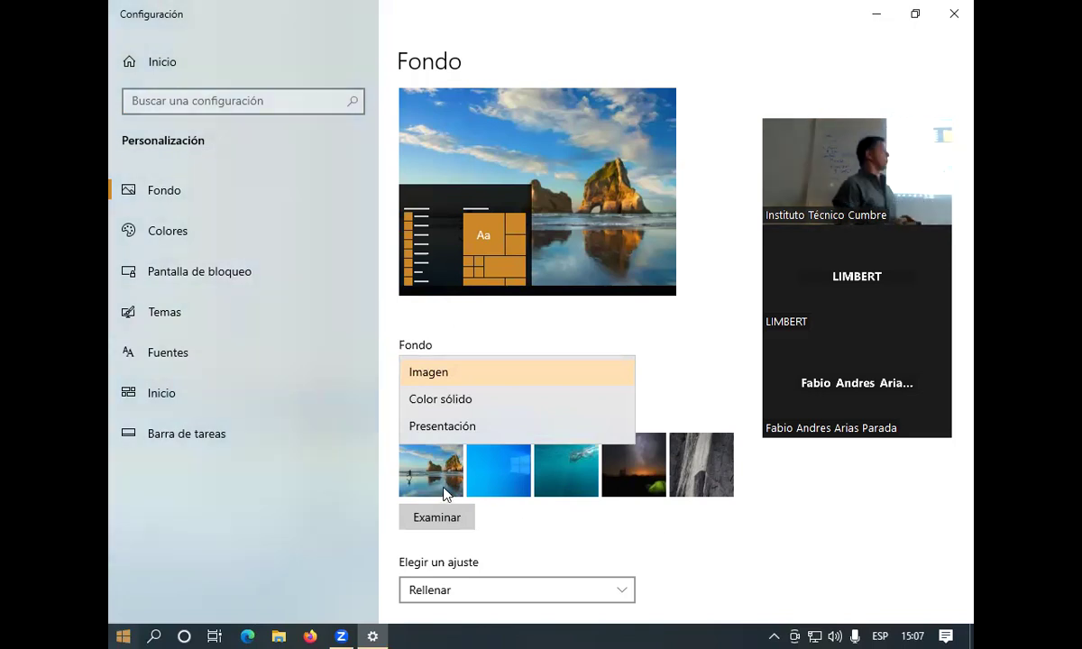
pyautogui.click(438, 481)
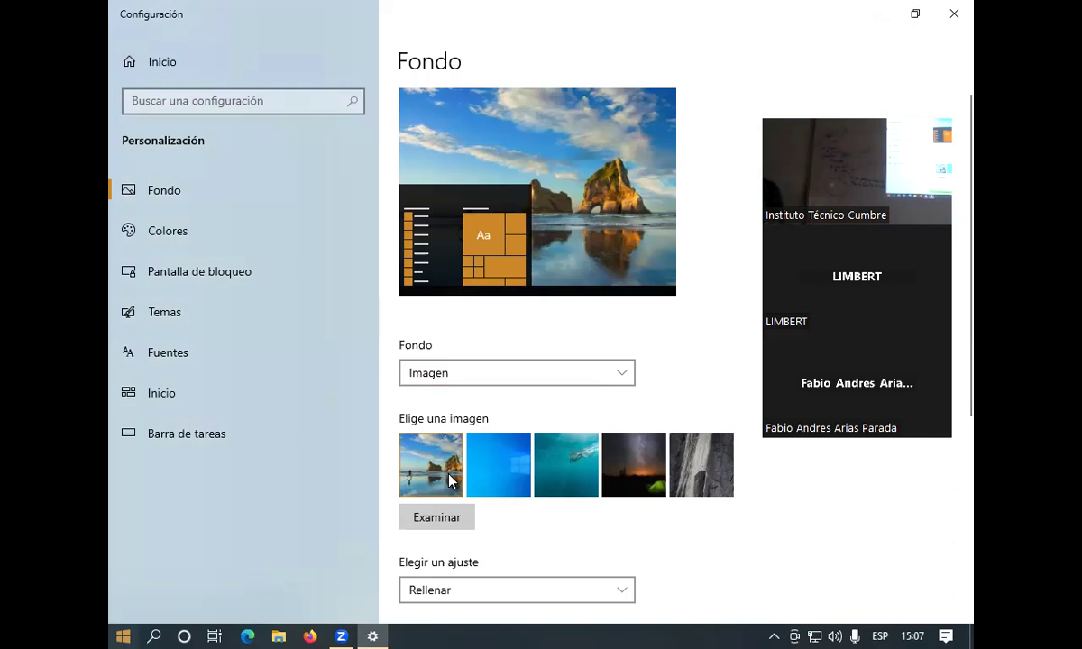
# Reveal the desktop with its beach wallpaper and bring up the desktop shortcut menu.
pyautogui.press('super+d')
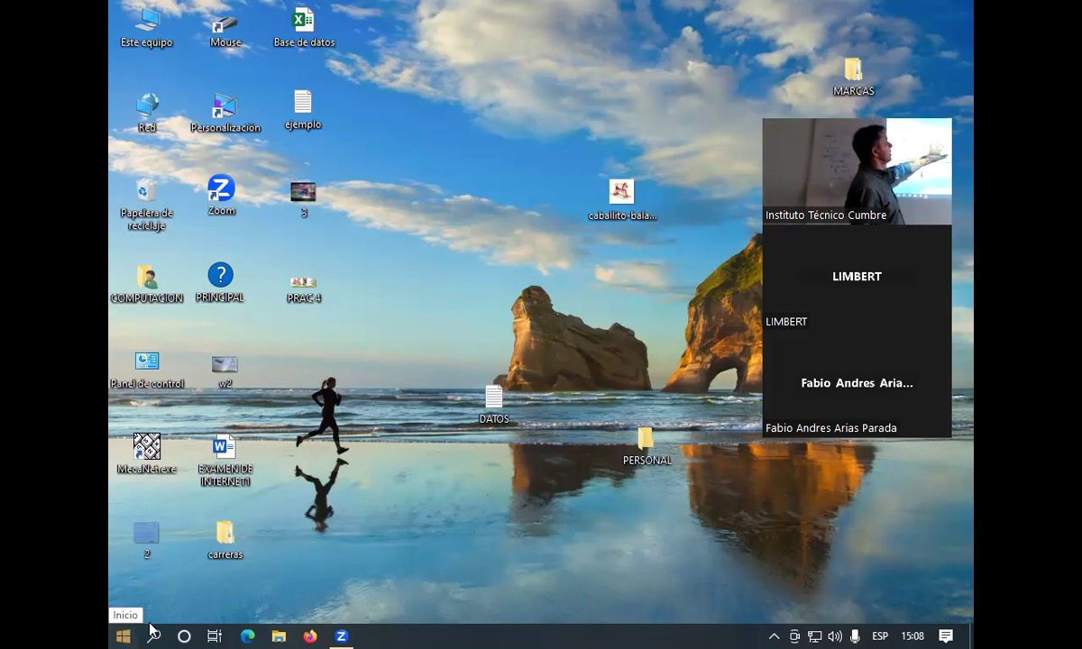
pyautogui.rightClick(445, 285)
pyautogui.moveTo(449, 280)
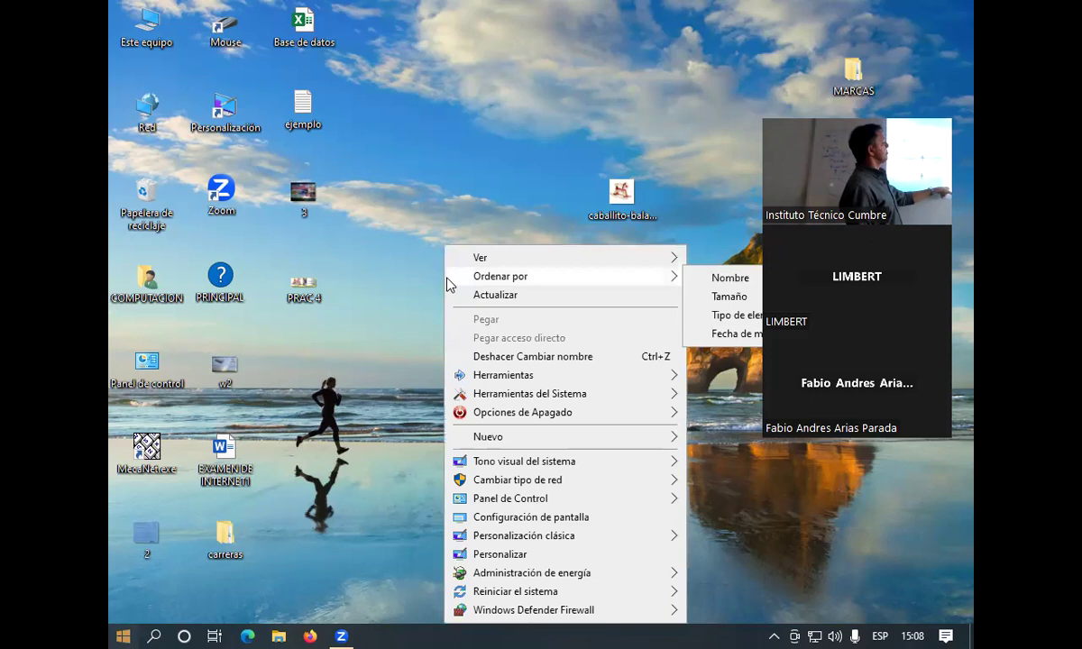
# Choose Personalizar and set the underwater swimmer picture as the wallpaper.
pyautogui.click(477, 556)
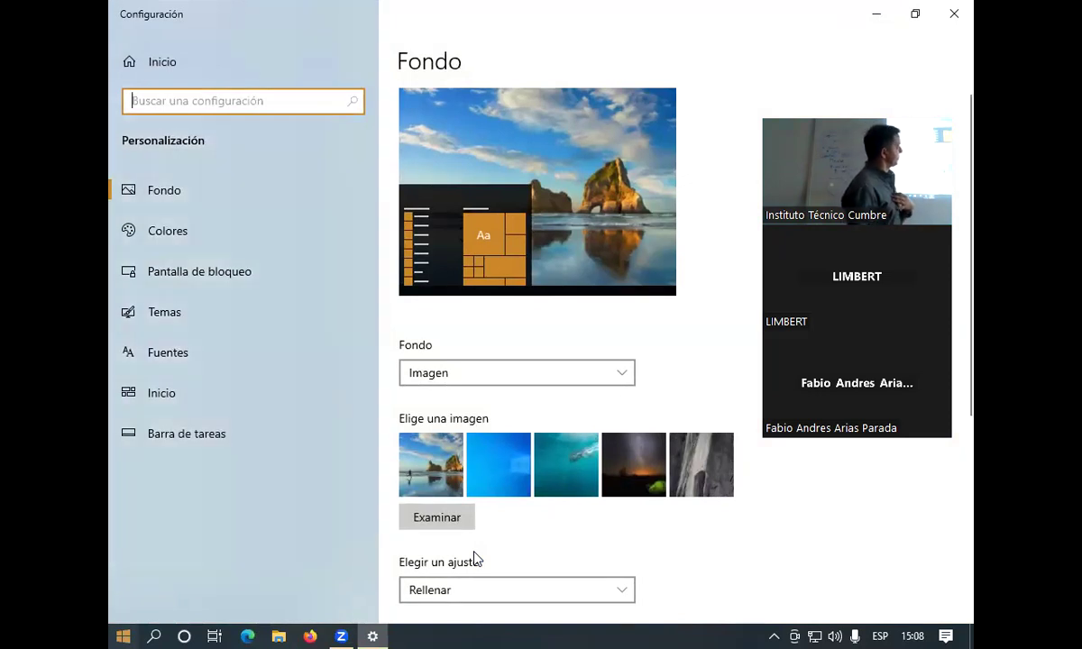
pyautogui.click(560, 467)
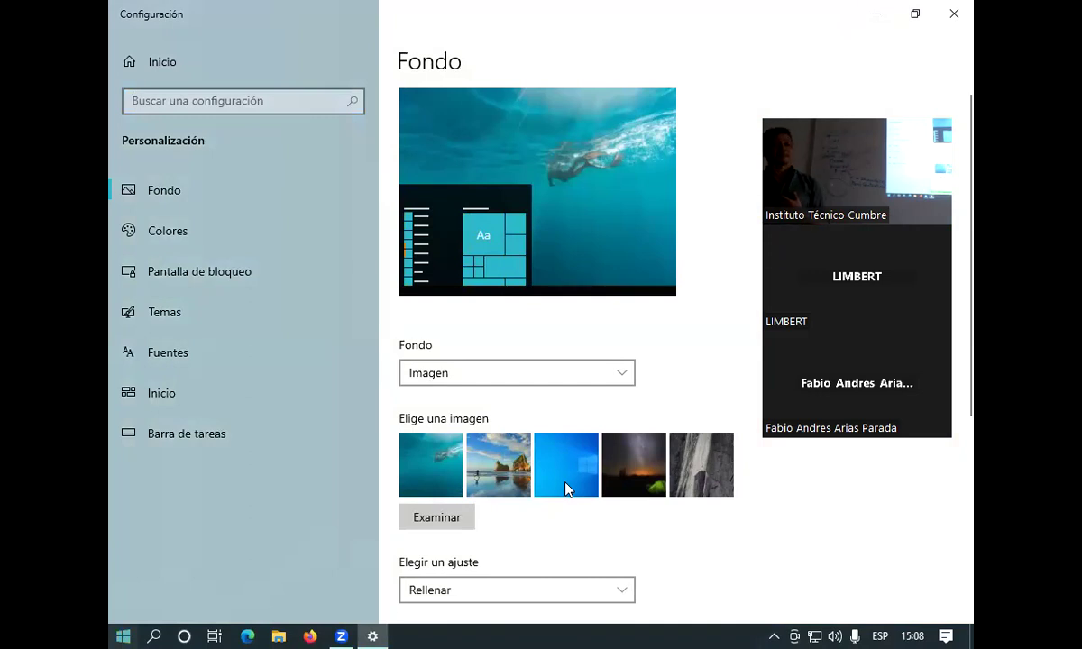
pyautogui.hotkey('alt', 'F4')
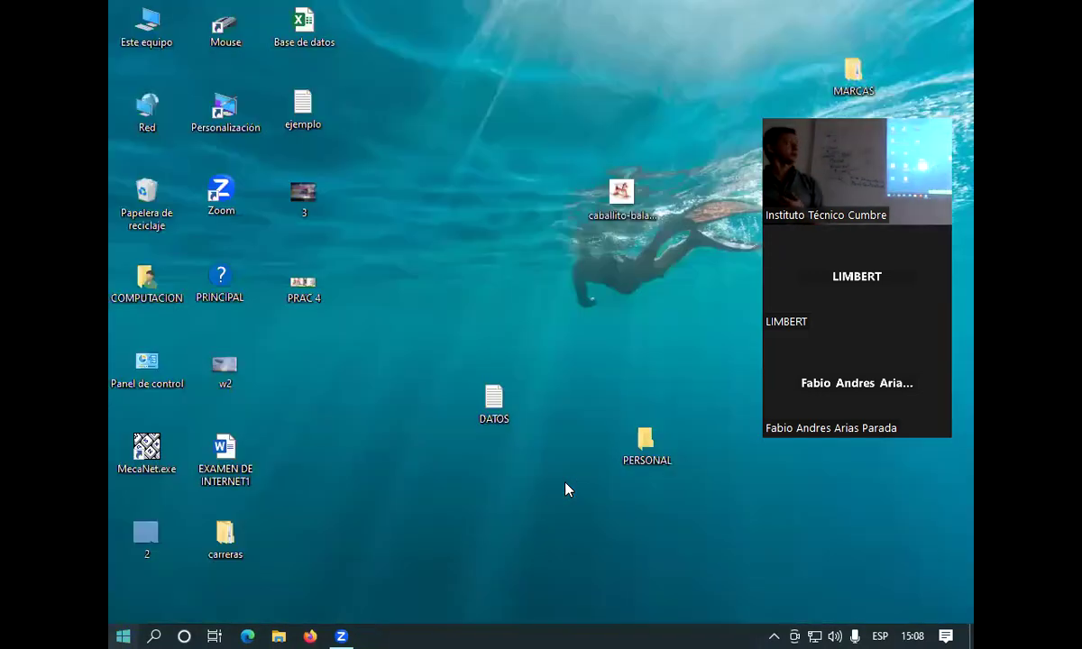
pyautogui.hotkey('alt', 'F4')
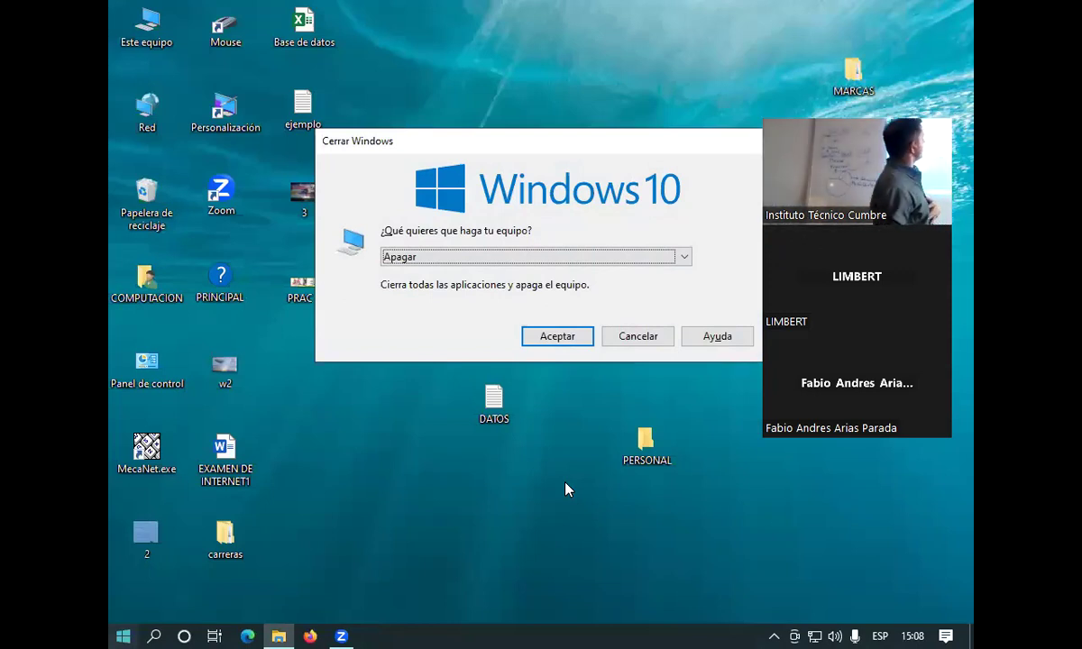
pyautogui.click(639, 340)
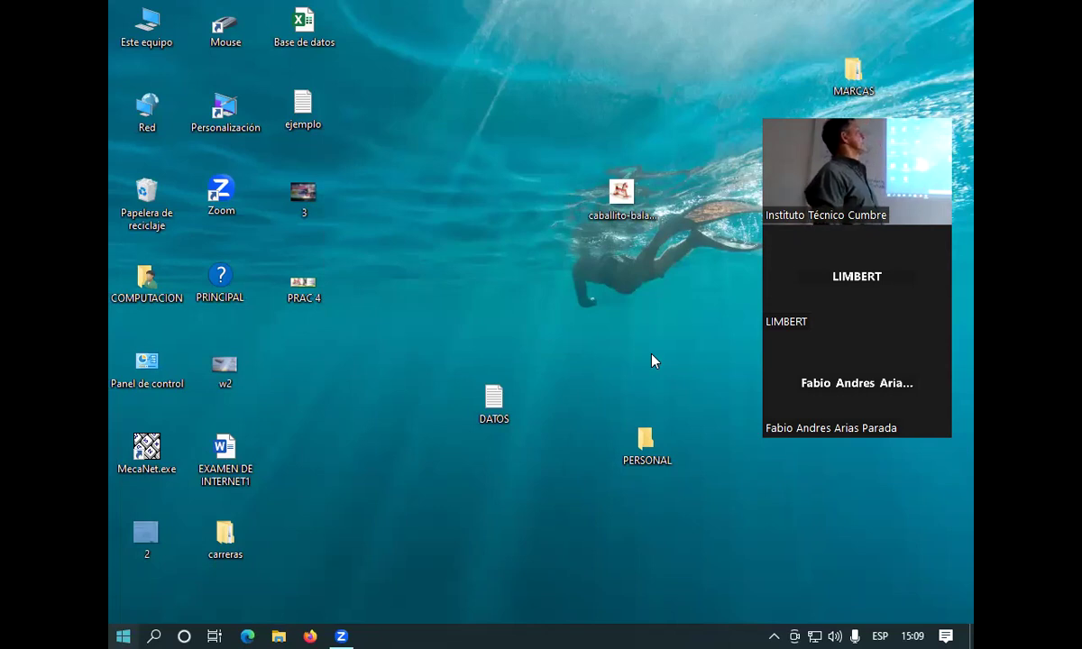
# Reopen the Personalización Fondo settings via Personalizar in the desktop shortcut menu.
pyautogui.rightClick(489, 252)
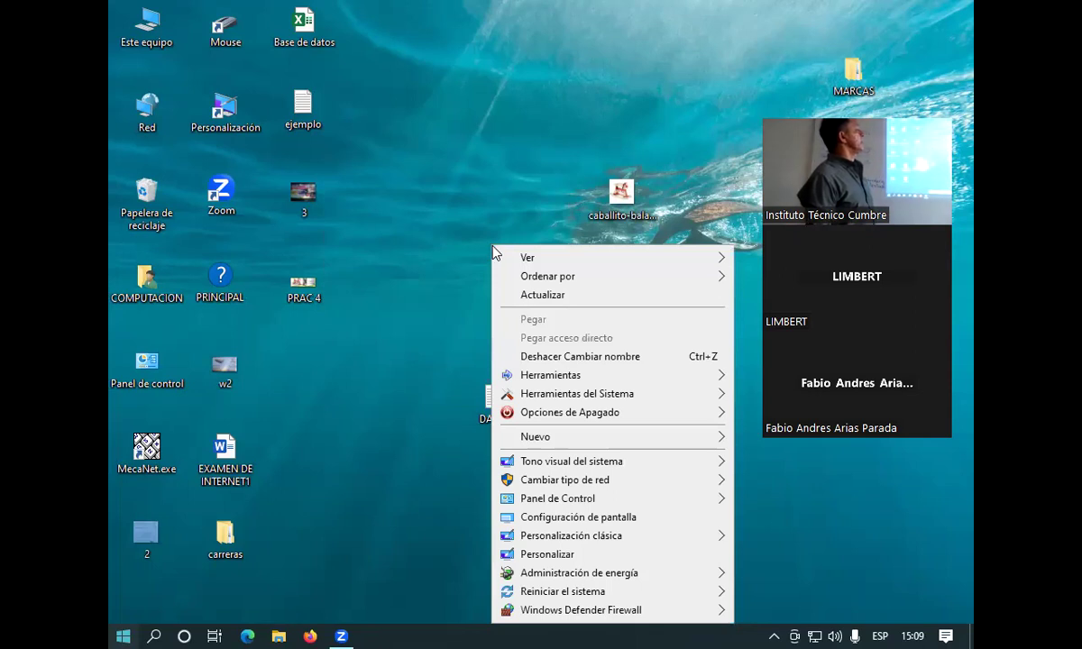
pyautogui.moveTo(498, 256)
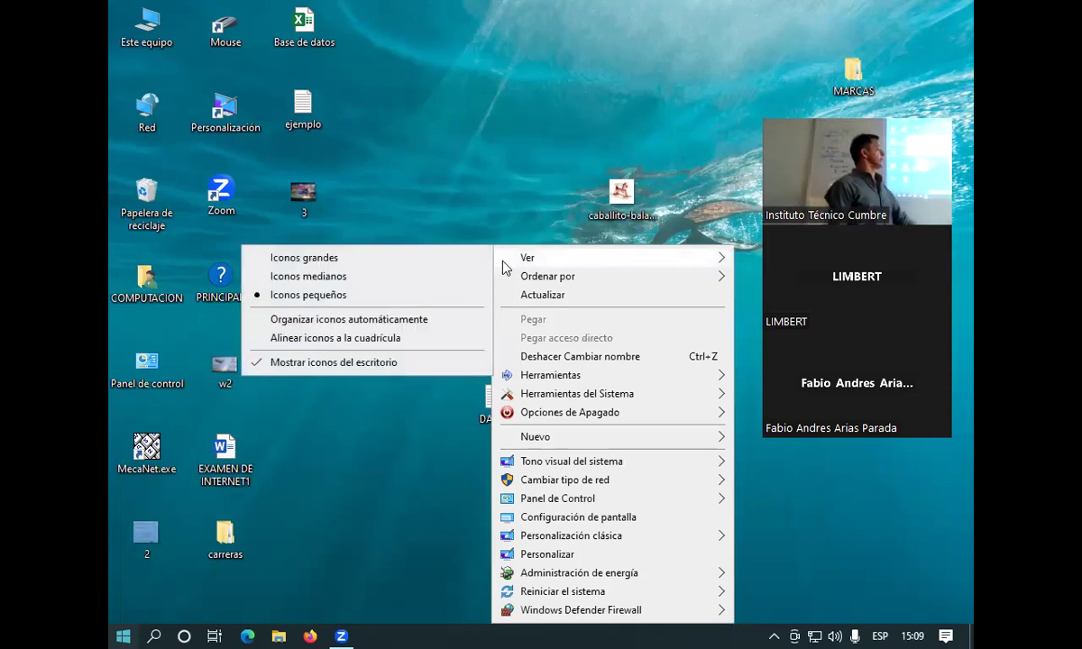
pyautogui.click(531, 556)
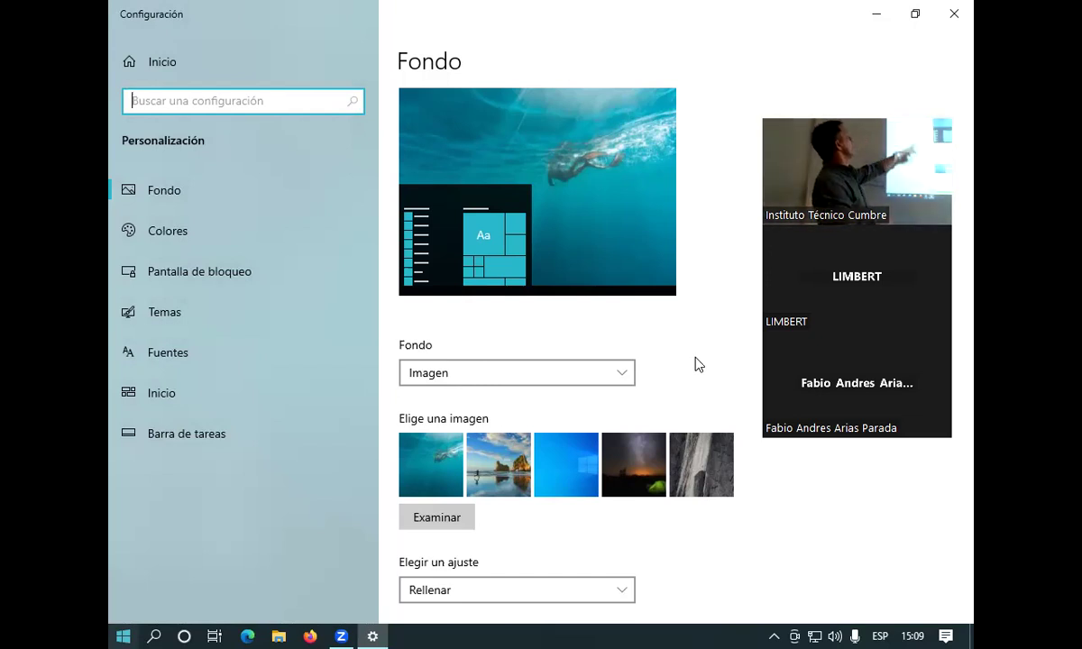
# Switch to the Colores page showing Personalizado colour, Oscuro Windows mode and Claro apps.
pyautogui.click(163, 237)
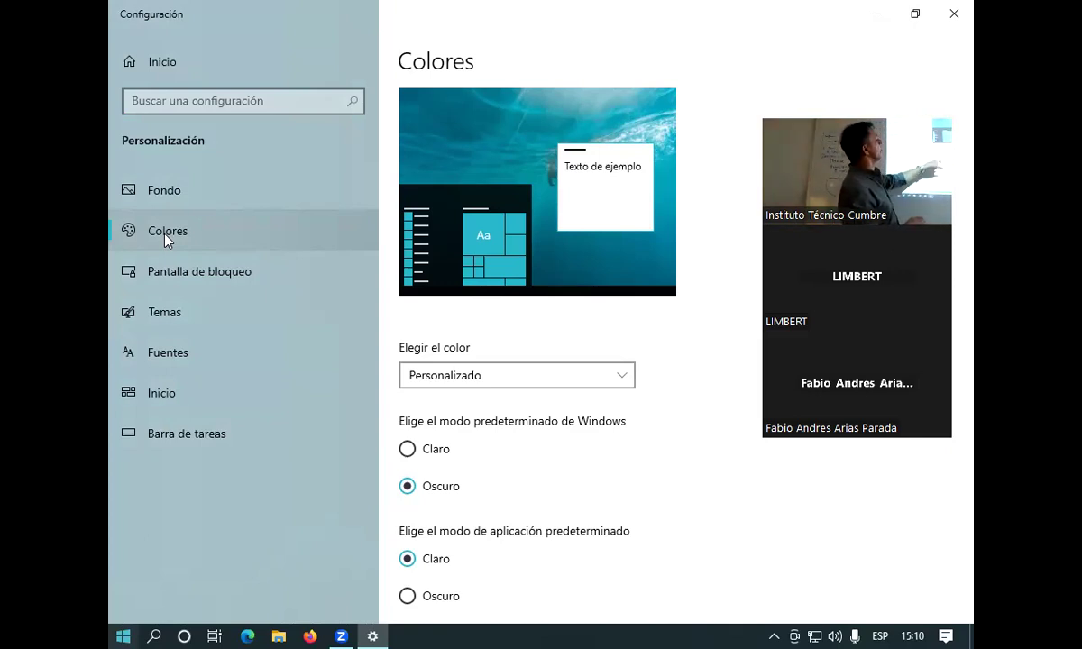
# Try the Oscuro colour mode, then set Elegir el color back to Claro.
pyautogui.click(449, 375)
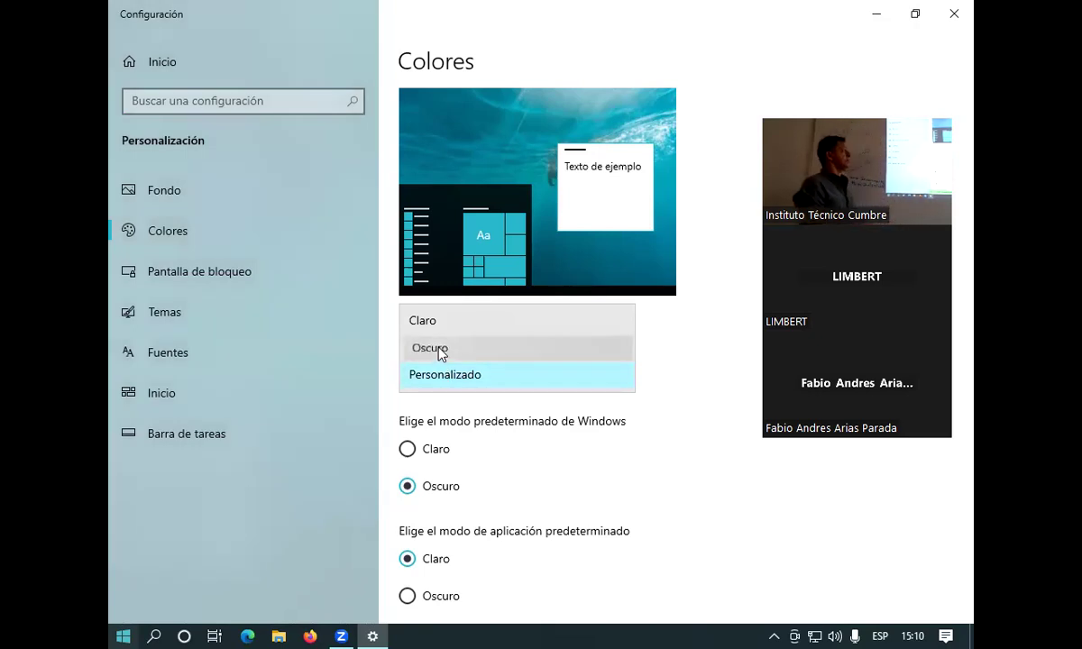
pyautogui.click(442, 352)
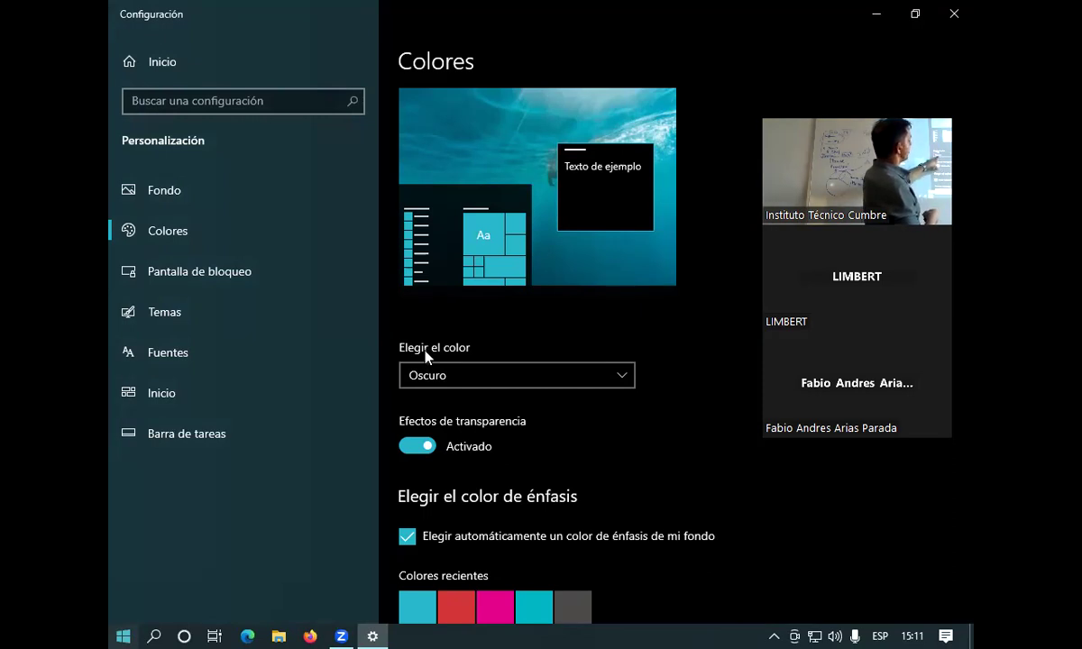
pyautogui.click(426, 375)
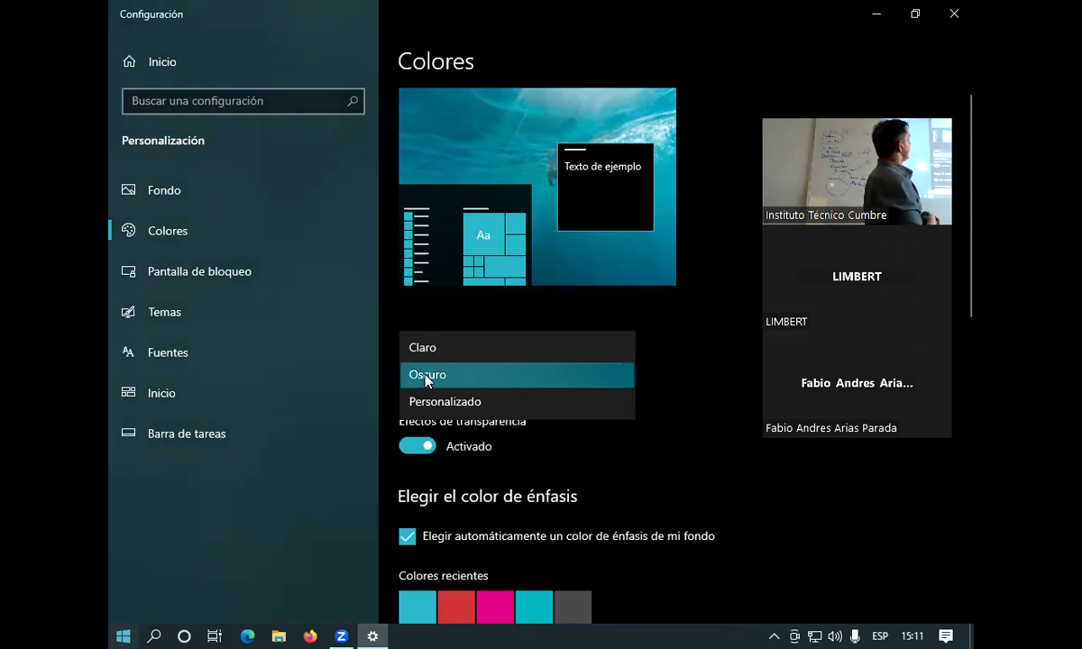
pyautogui.click(423, 352)
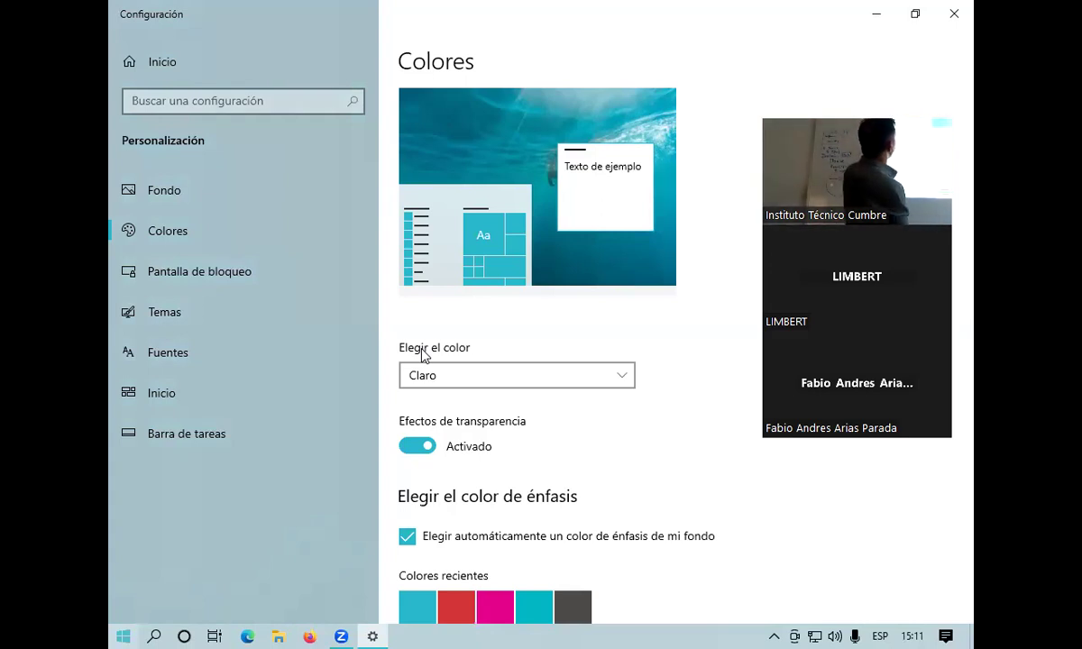
# View the Pantalla de bloqueo settings, then lock the PC to display the lock screen.
pyautogui.click(198, 280)
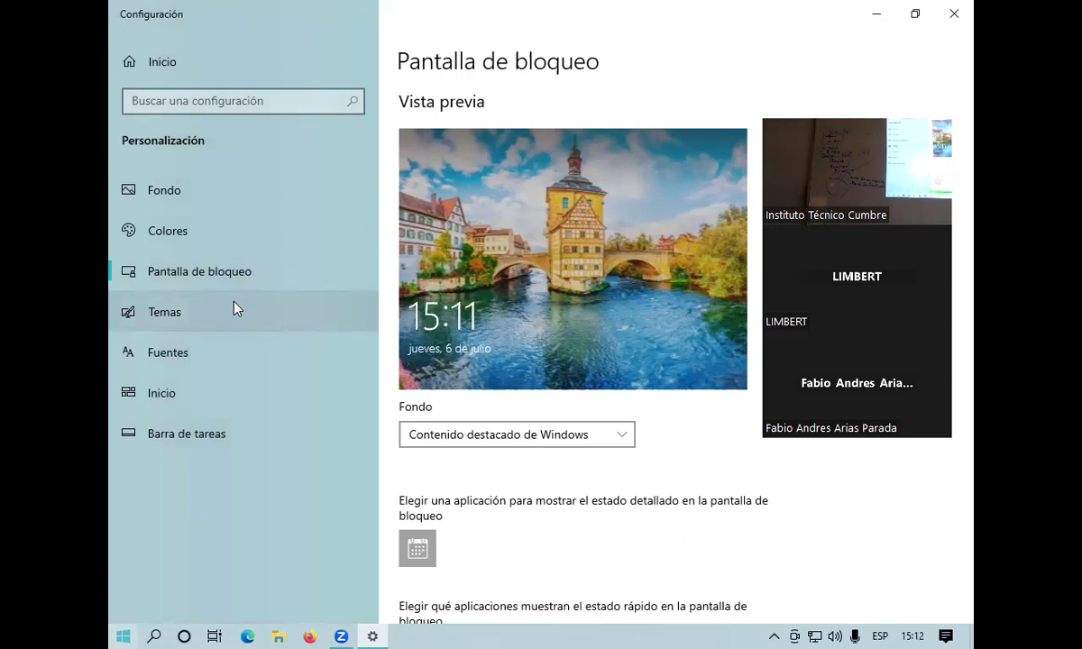
pyautogui.click(234, 310)
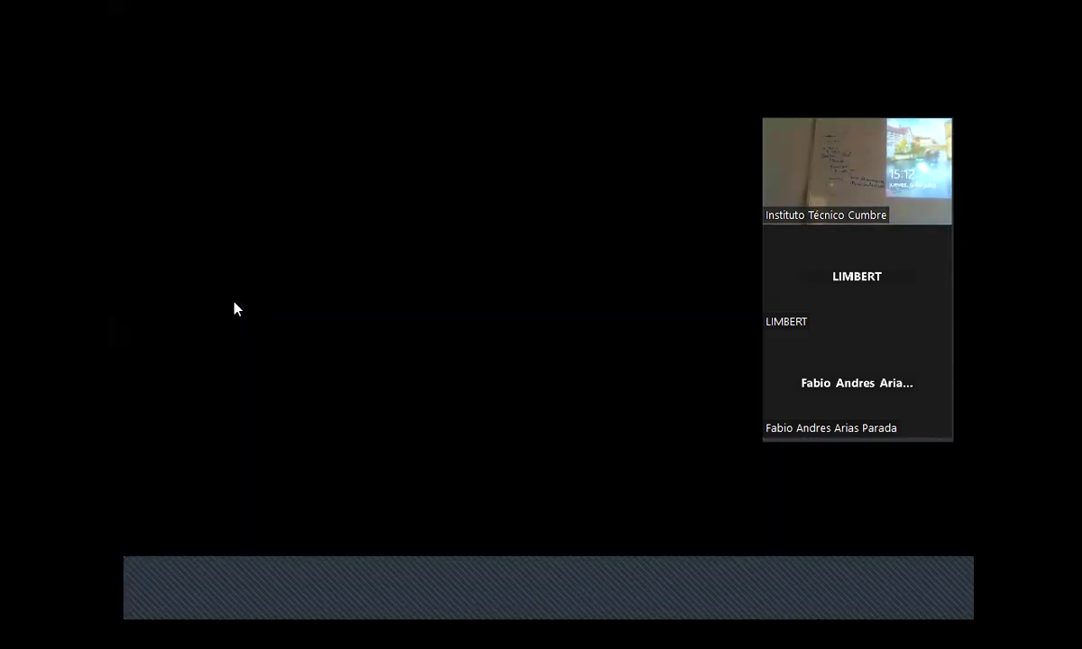
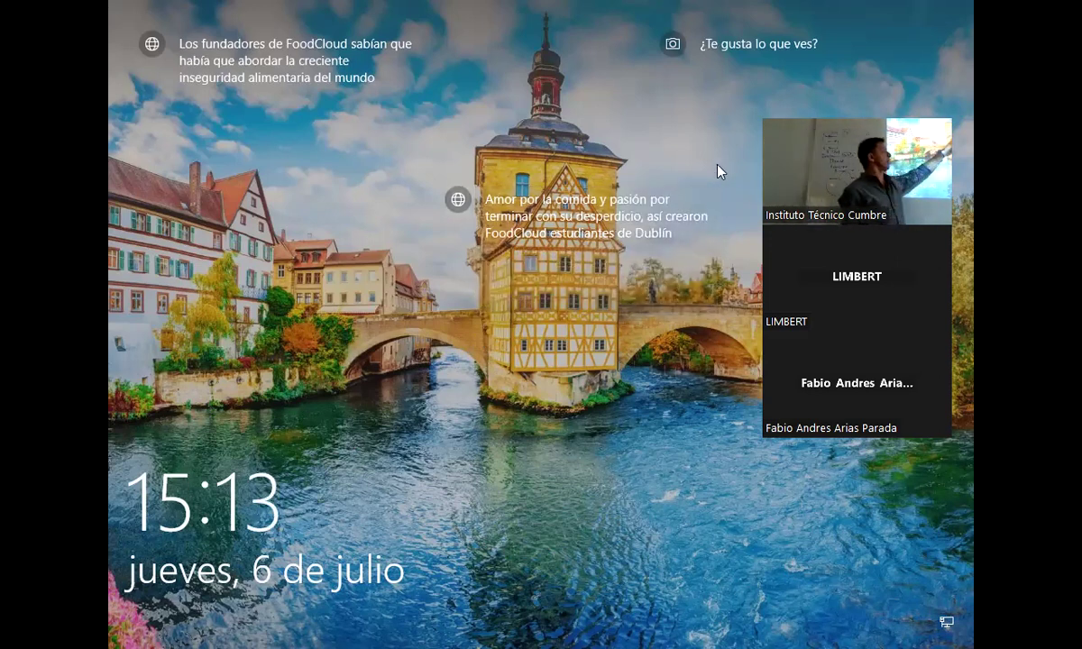
# Dismiss the lock screen and return to the Pantalla de bloqueo settings page.
pyautogui.click(637, 541)
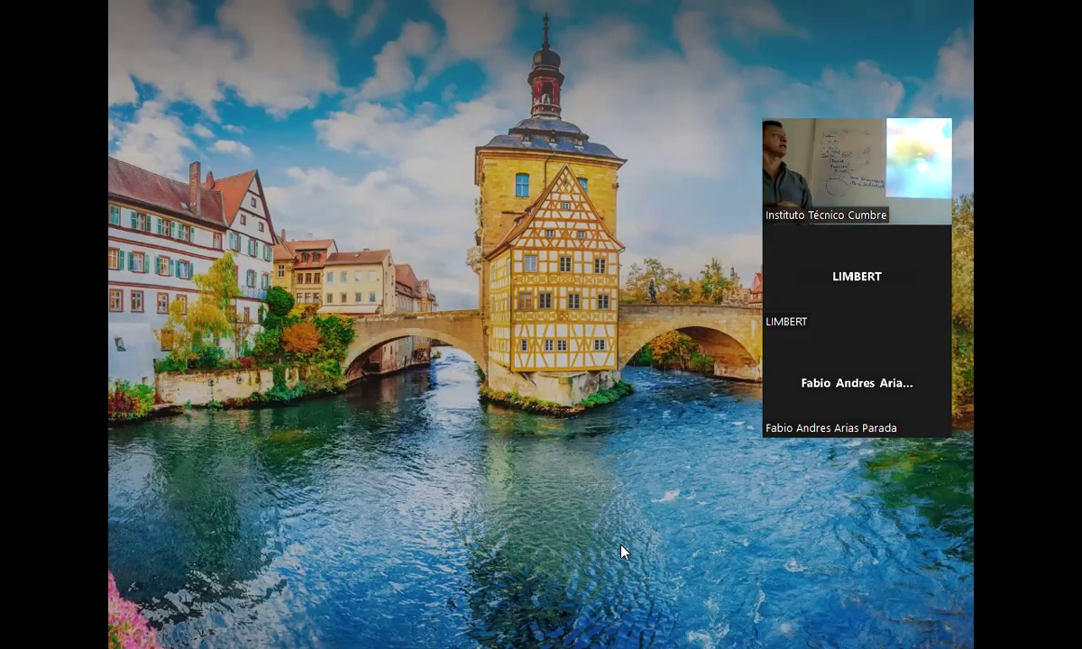
pyautogui.click(622, 552)
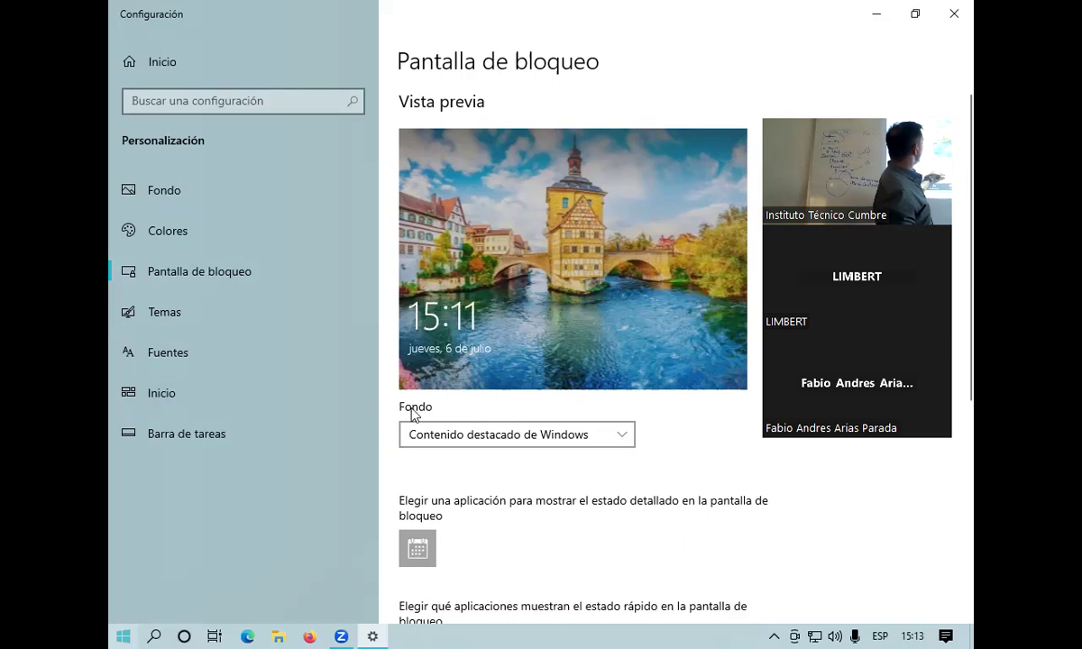
# Set the lock screen Fondo to Imagen using the cave beach photo, then lock the PC with Win+L to preview it.
pyautogui.click(460, 444)
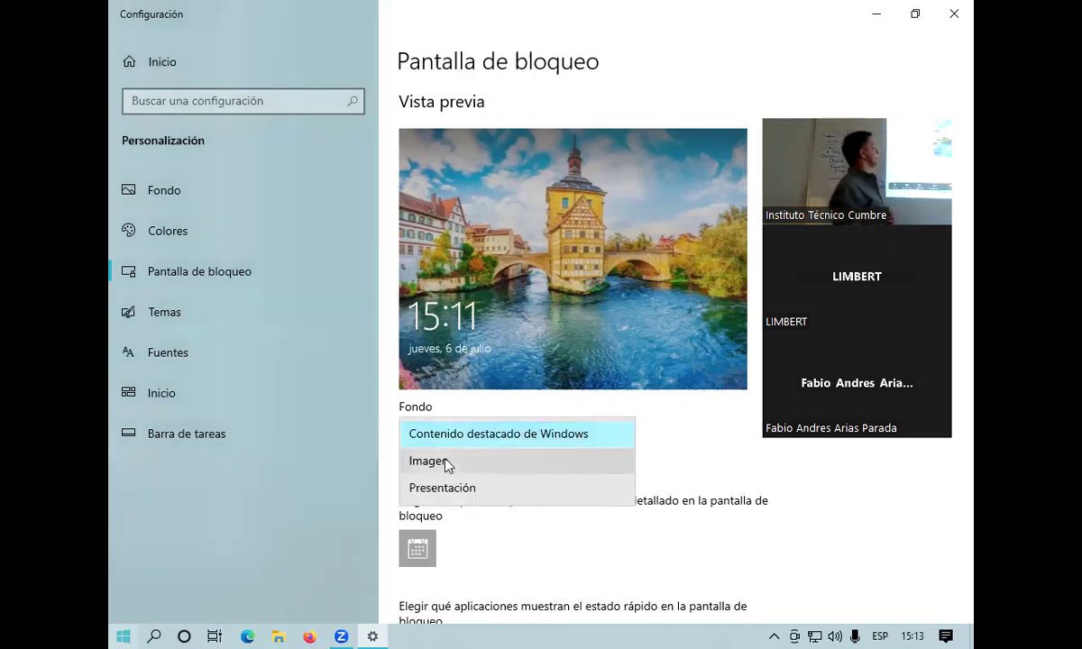
pyautogui.click(445, 464)
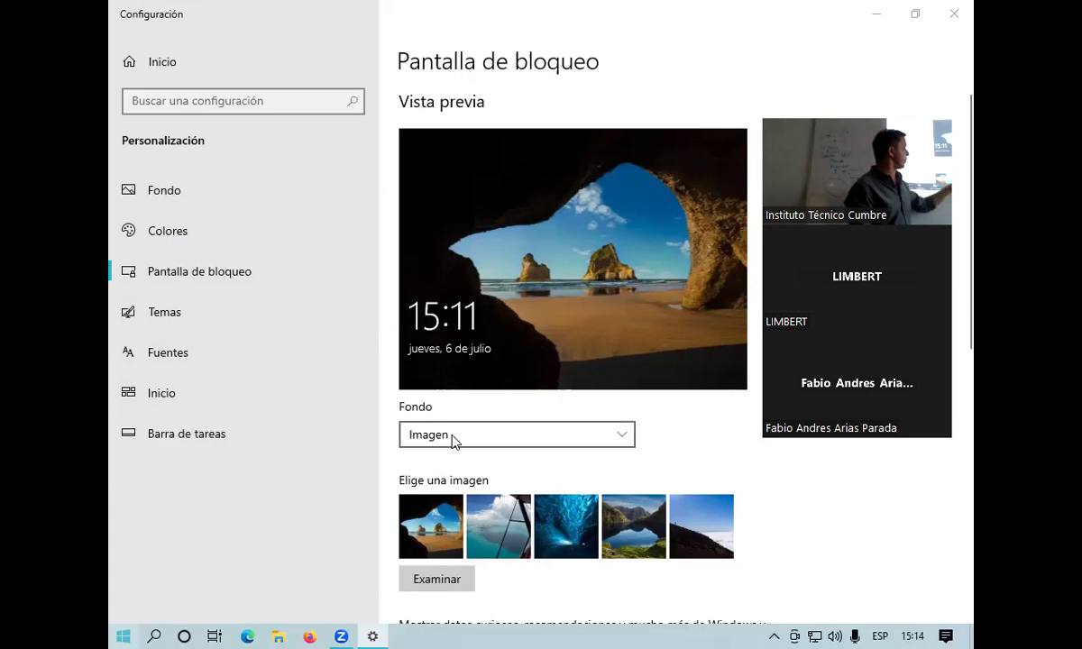
pyautogui.click(437, 536)
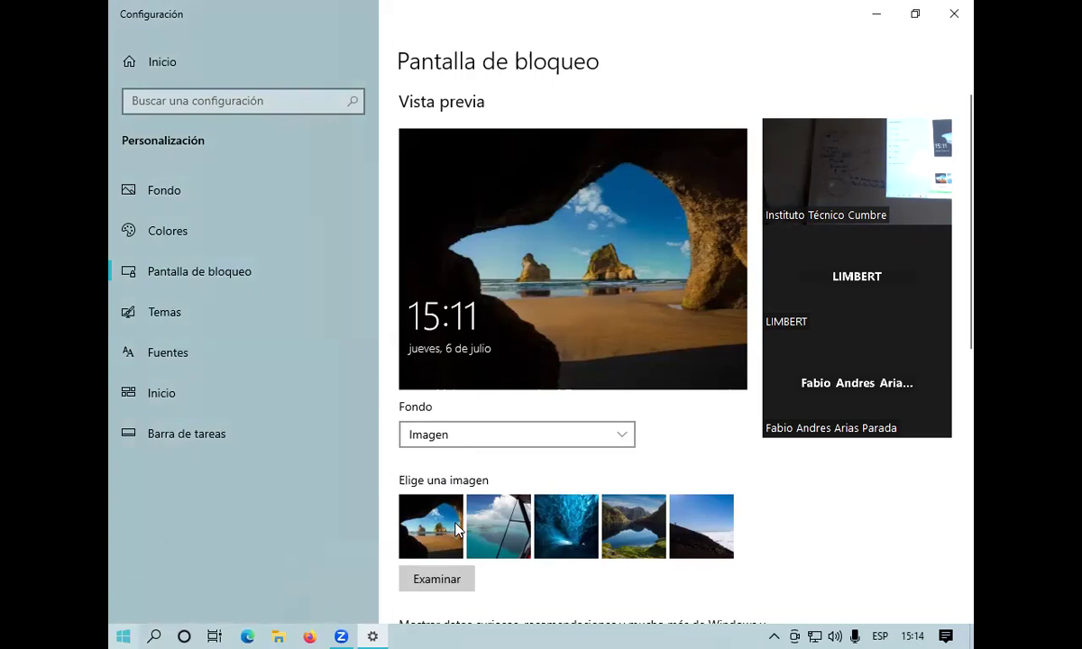
pyautogui.press('super+l')
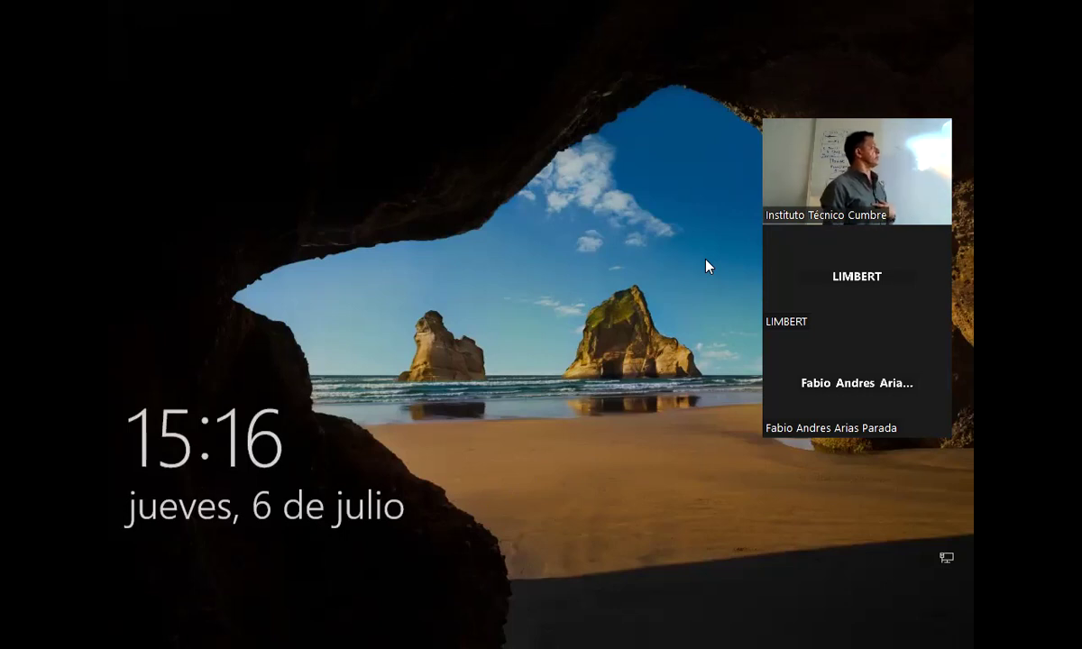
# Unlock back to Settings and close the Settings window with Alt+F4.
pyautogui.click(708, 266)
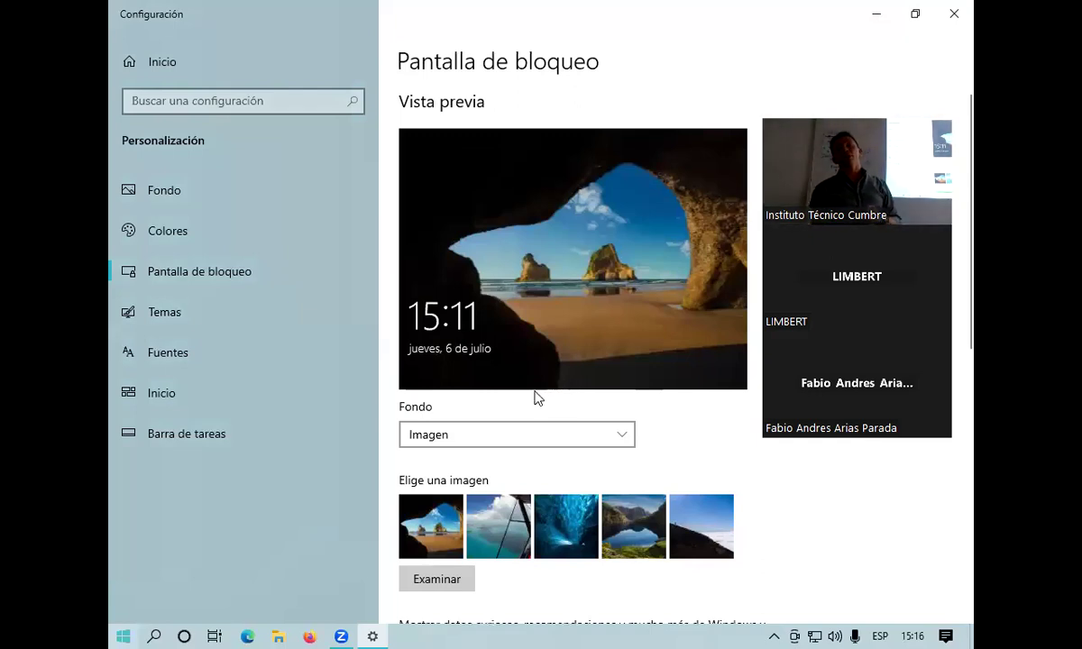
pyautogui.hotkey('alt', 'F4')
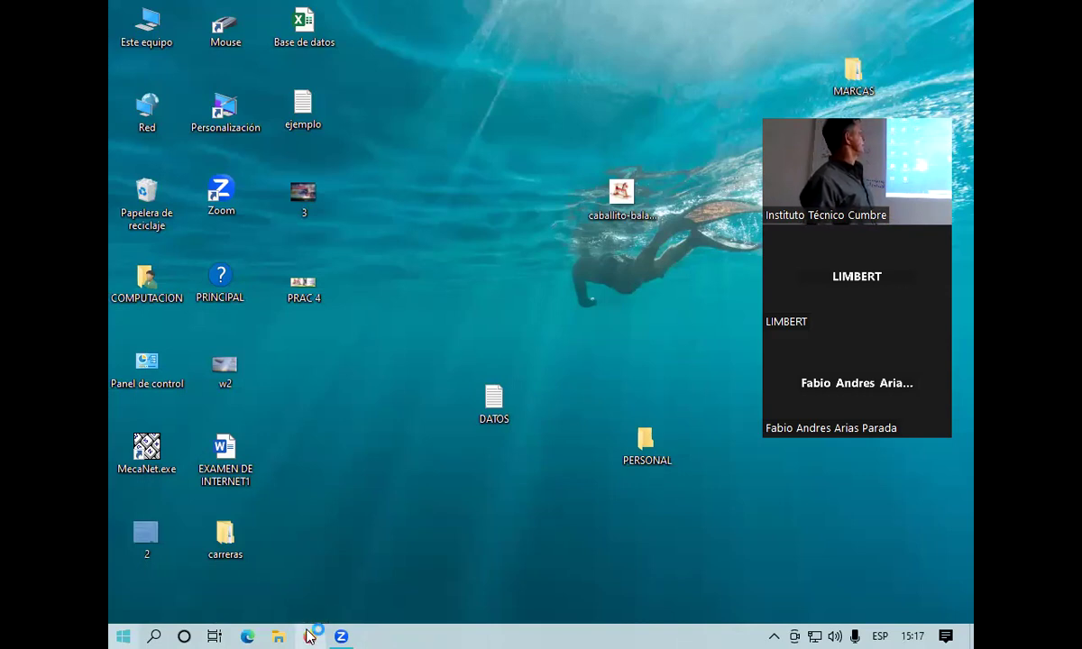
# Launch Firefox from its taskbar icon.
pyautogui.click(310, 636)
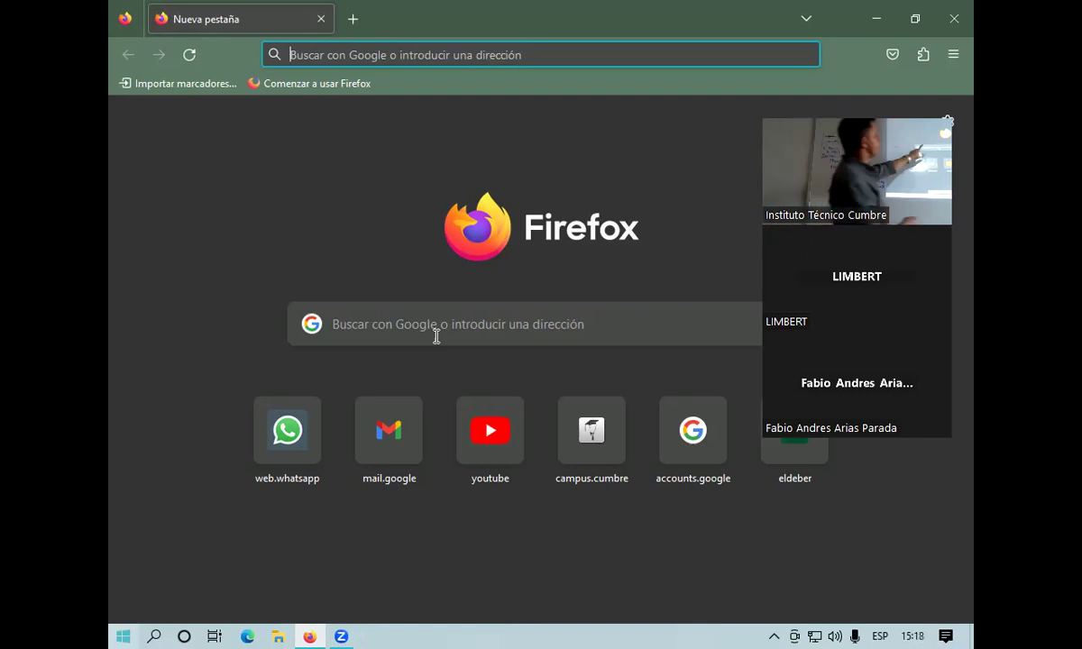
# Run a Google web search for the singer's full name from the Google search box.
pyautogui.click(404, 329)
pyautogui.click(404, 329)
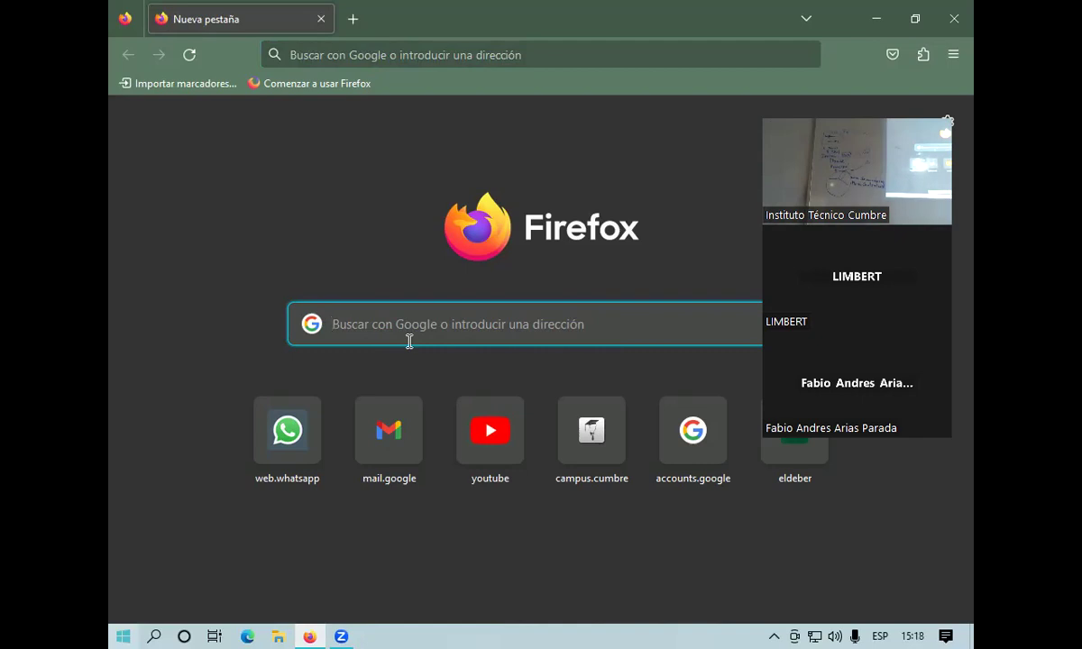
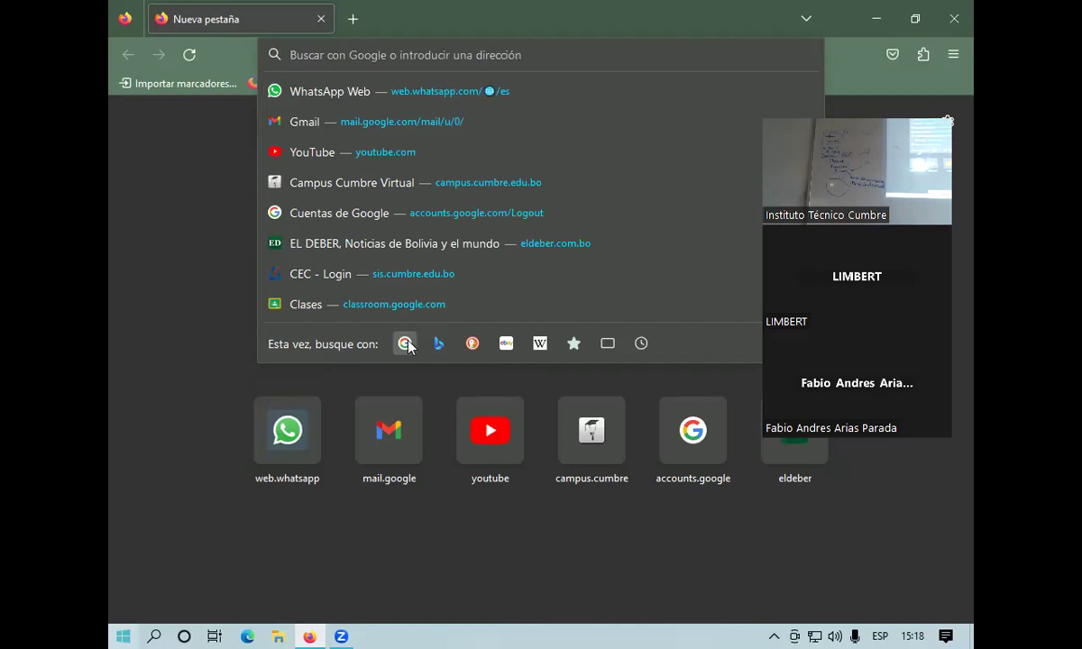
pyautogui.write('e')
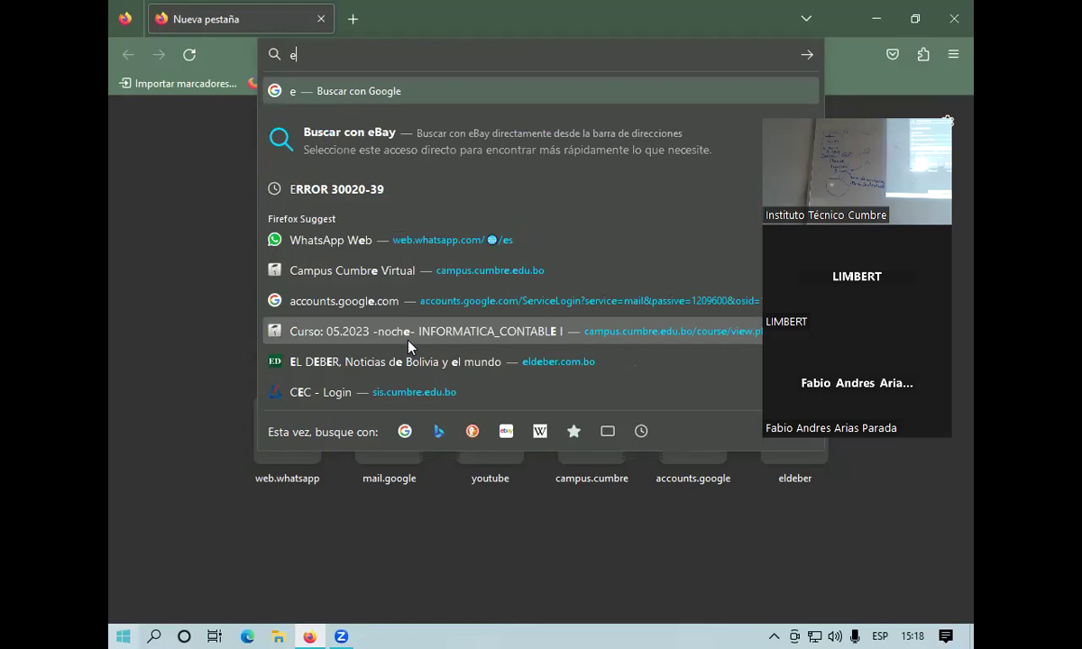
pyautogui.press('BackSpace')
pyautogui.write('e')
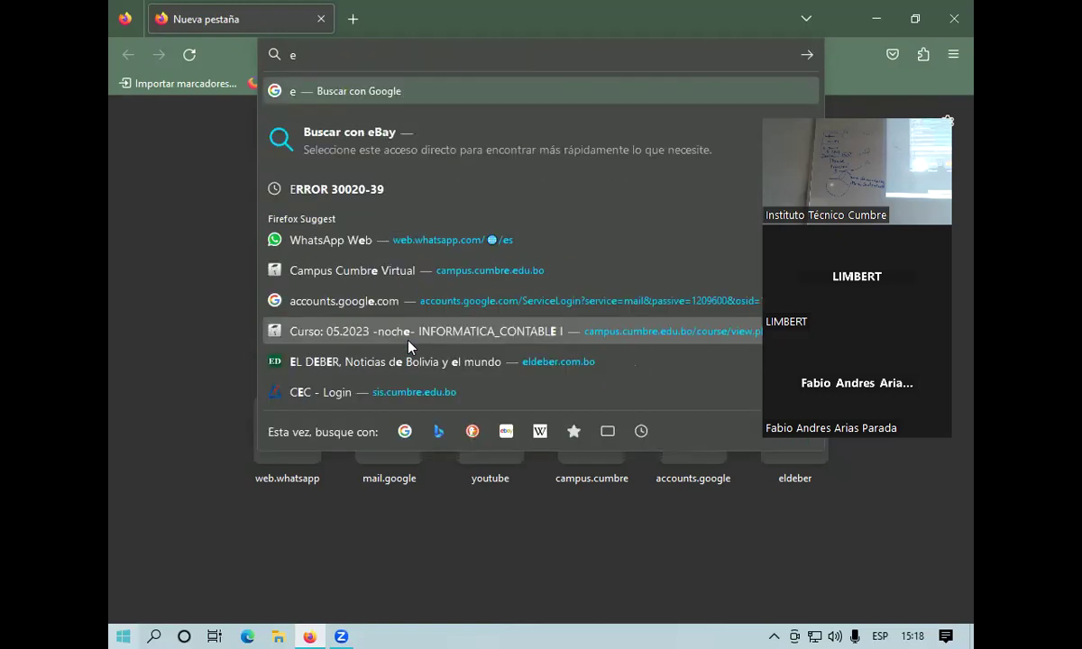
pyautogui.press('BackSpace')
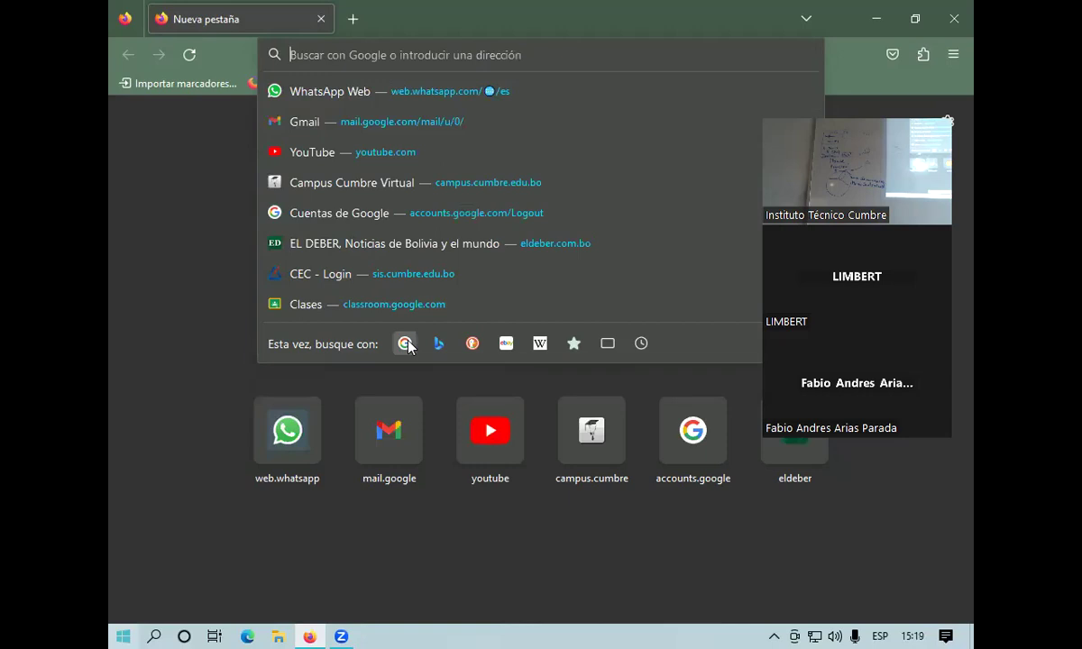
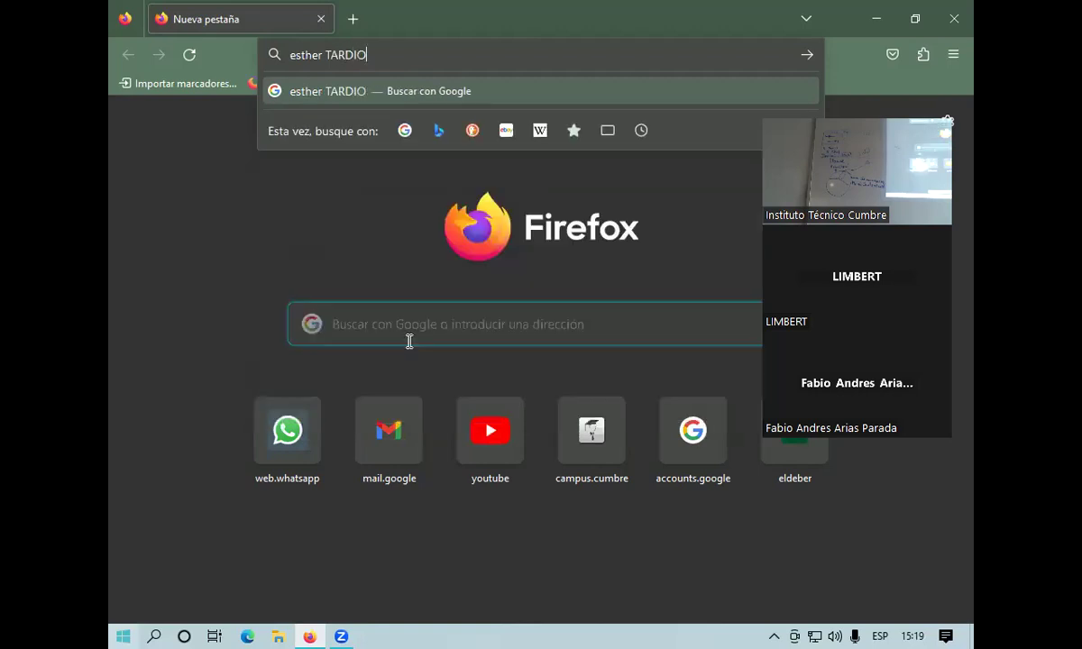
pyautogui.press('Return')
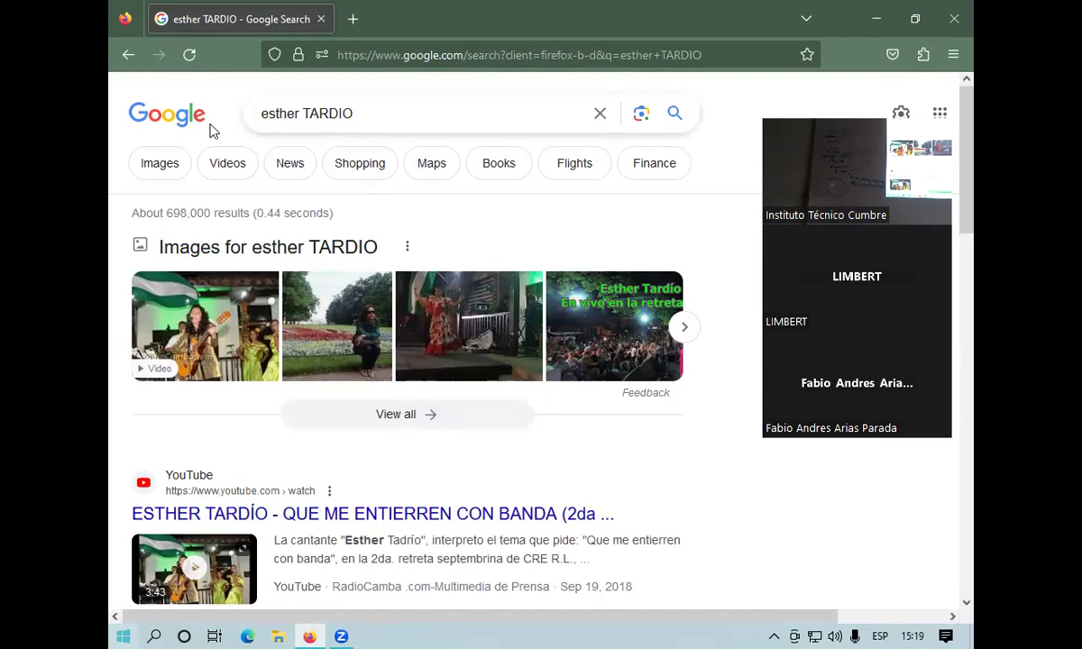
# Switch to the Images results and browse the photo grid, then scroll back toward the top.
pyautogui.click(160, 167)
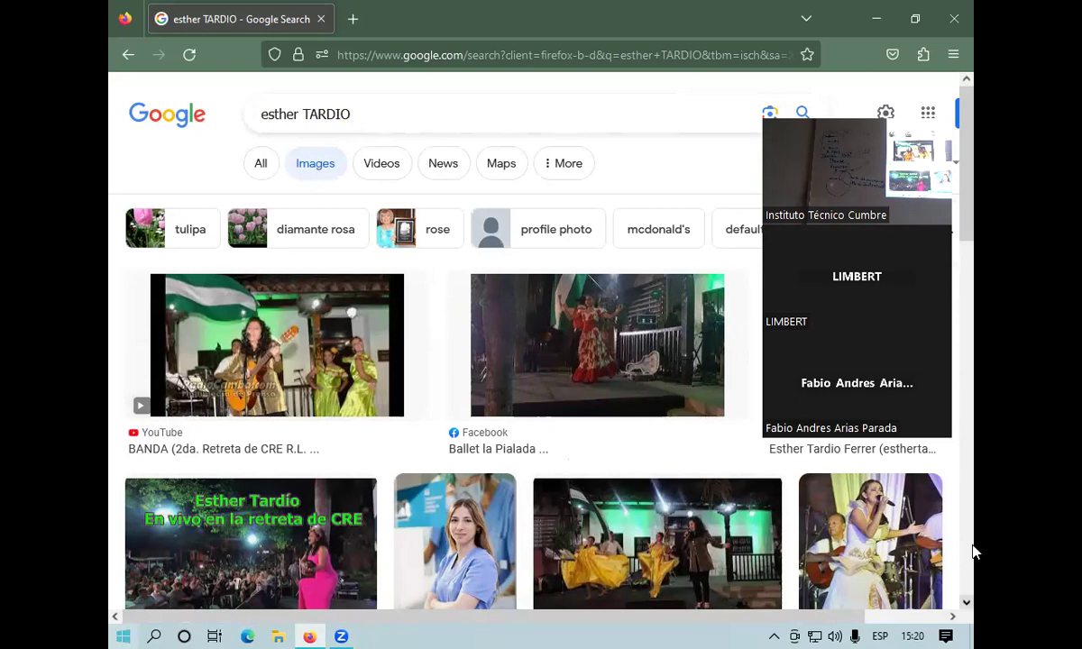
pyautogui.scroll(-1, 973, 552)
pyautogui.scroll(-1, 974, 552)
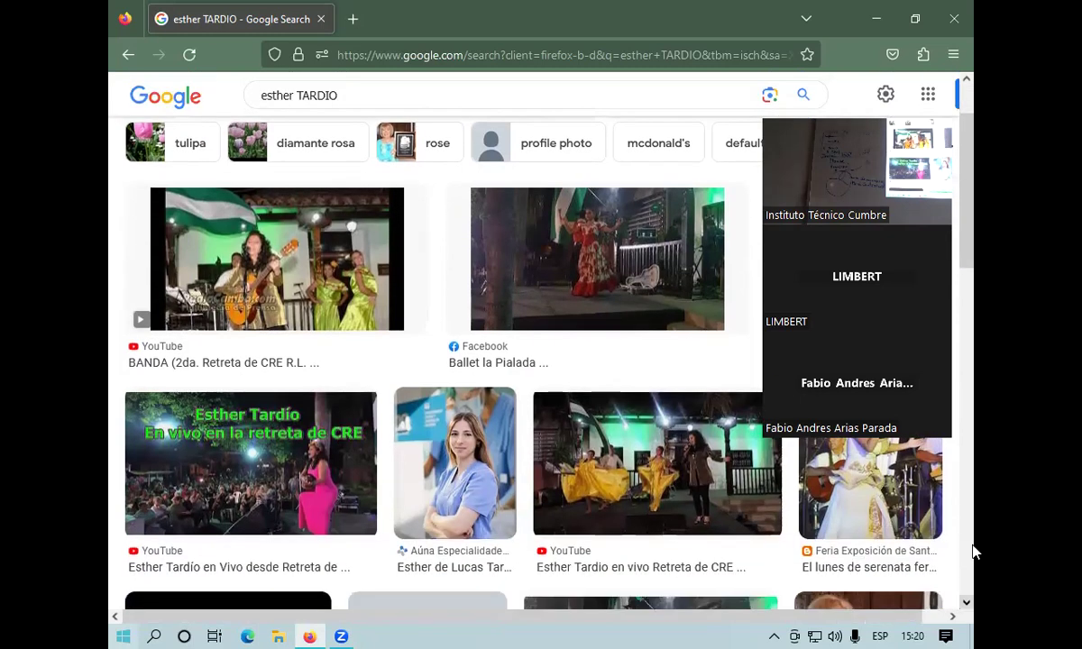
pyautogui.scroll(-3, 973, 552)
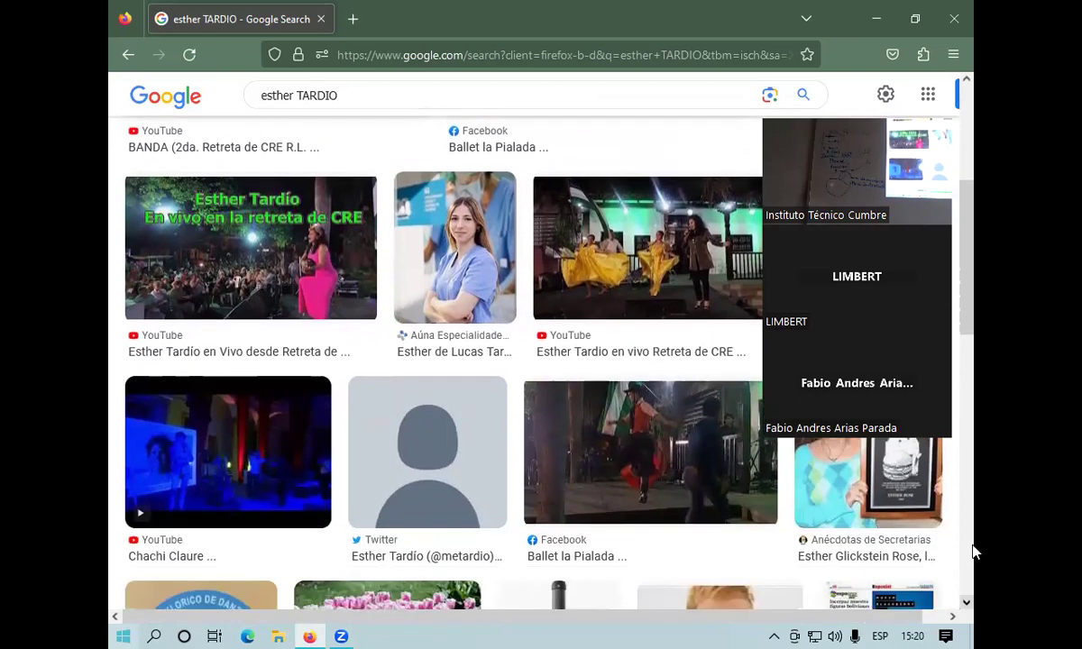
pyautogui.scroll(-3, 974, 552)
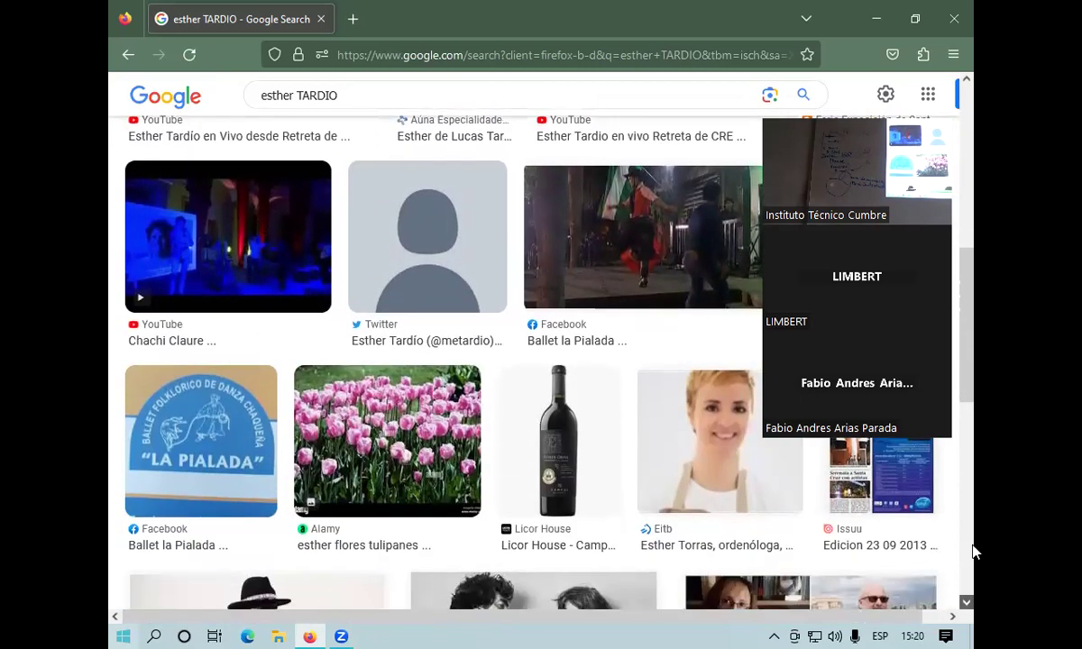
pyautogui.scroll(-3, 974, 552)
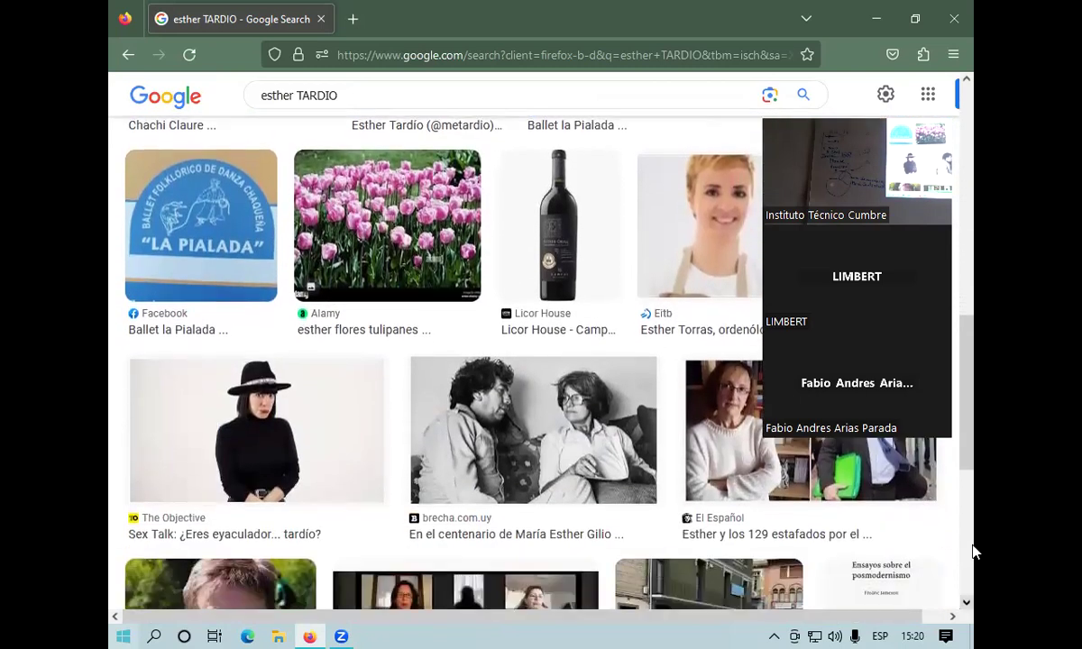
pyautogui.scroll(-3, 973, 552)
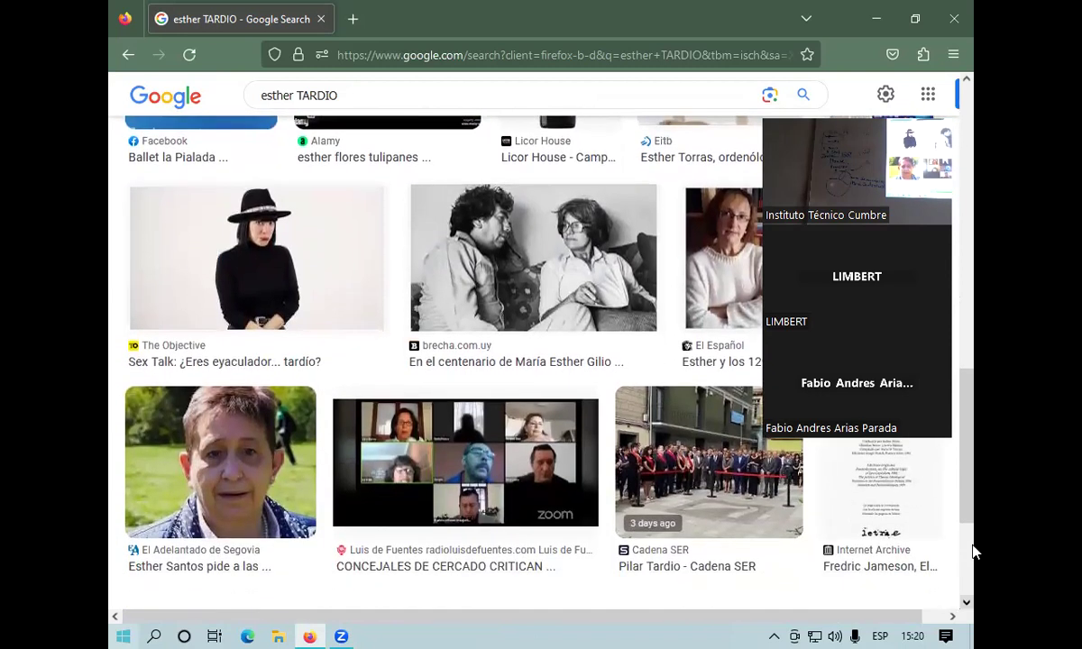
pyautogui.scroll(-1, 973, 552)
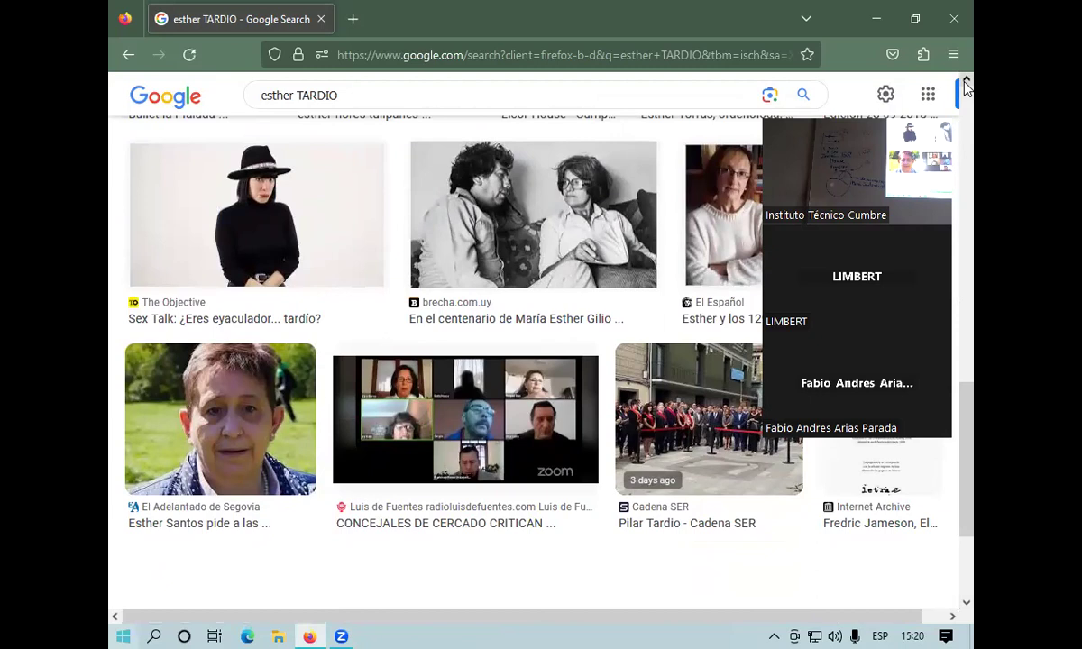
pyautogui.scroll(8, 967, 85)
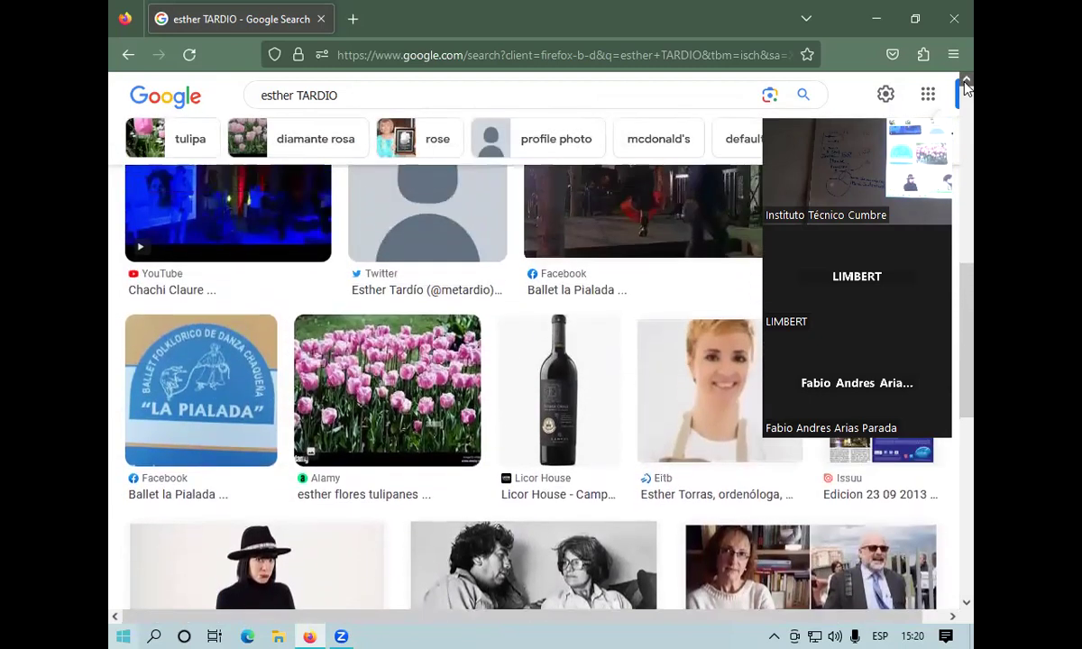
pyautogui.scroll(9, 966, 85)
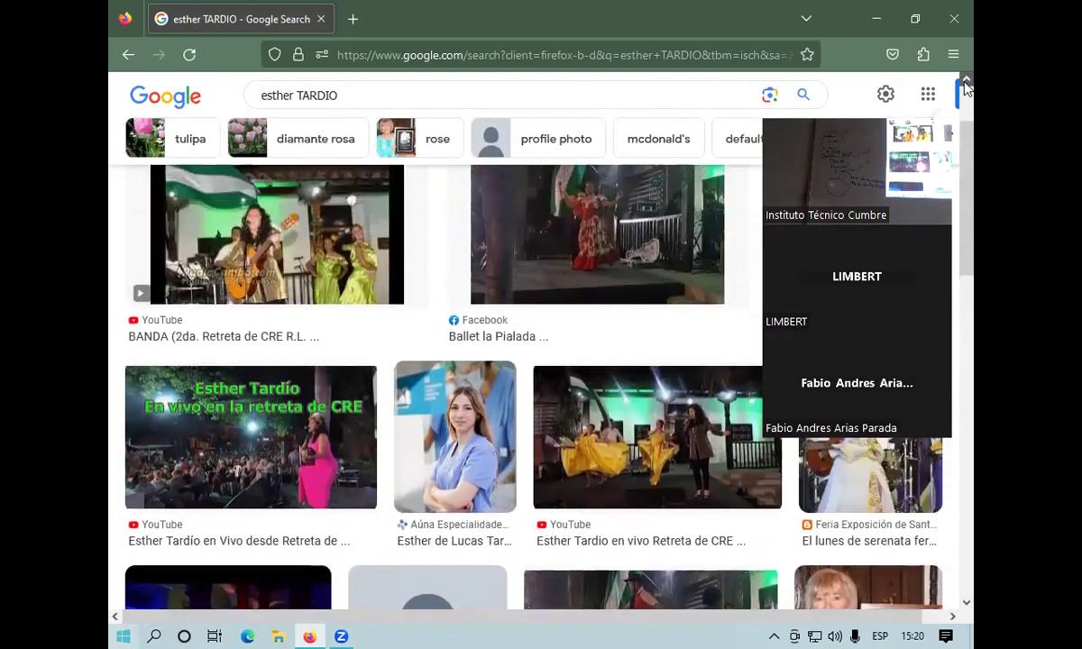
pyautogui.scroll(3, 966, 85)
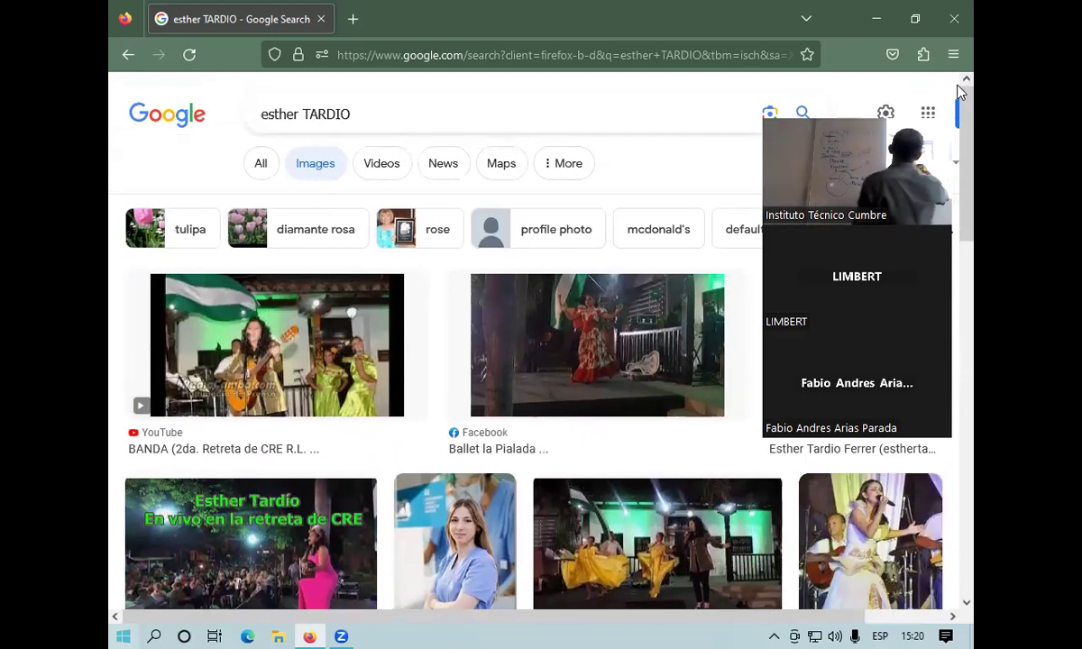
# Preview the first result, the guitarist on stage, and choose 'Guardar imagen como...' for it.
pyautogui.click(252, 369)
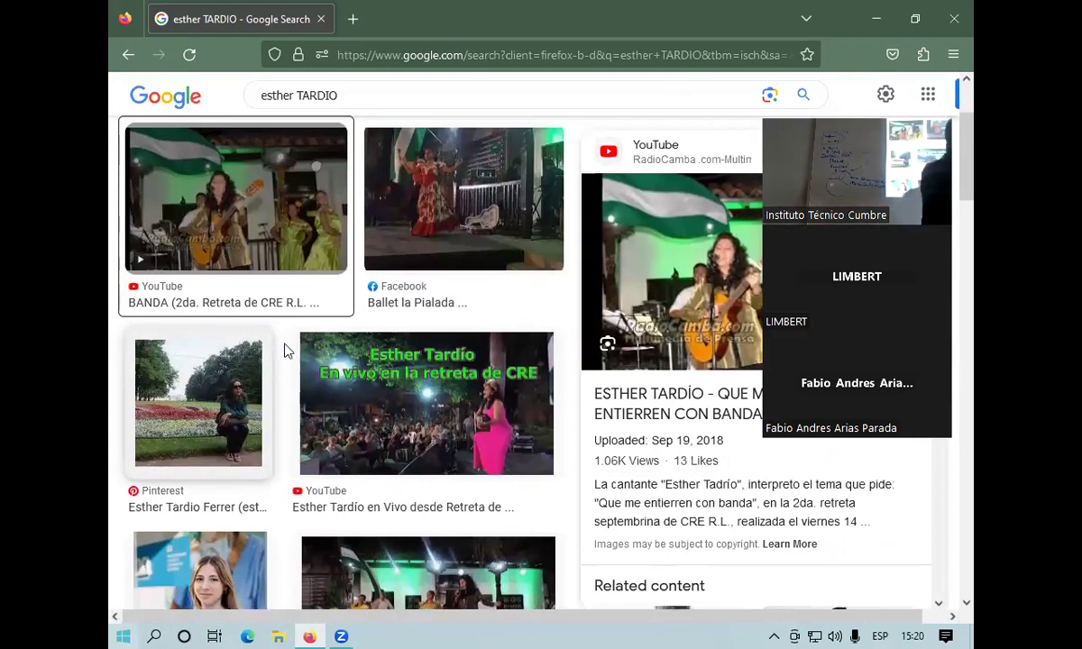
pyautogui.rightClick(680, 284)
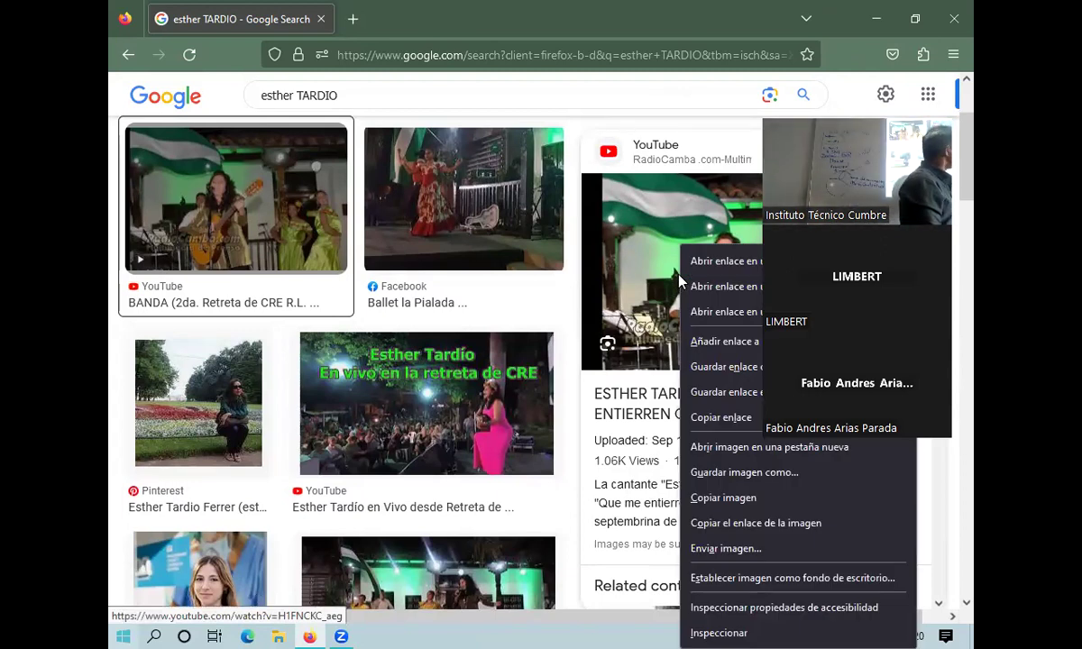
pyautogui.click(711, 475)
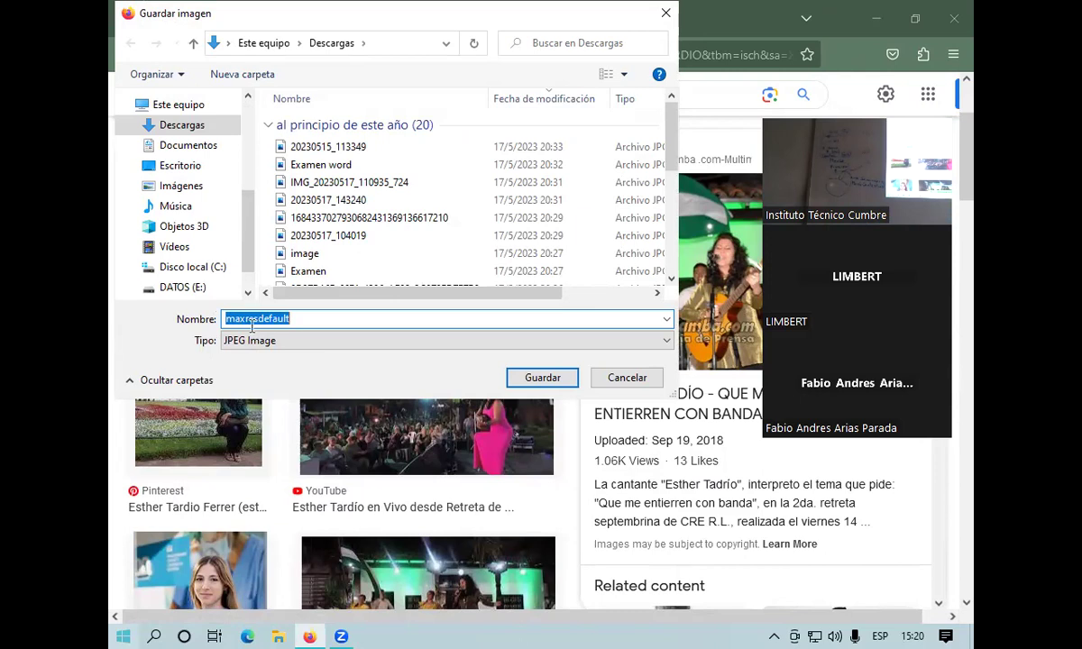
# Save the photo as a JPEG in Imágenes, with a file name based on the singer's name.
pyautogui.press('BackSpace')
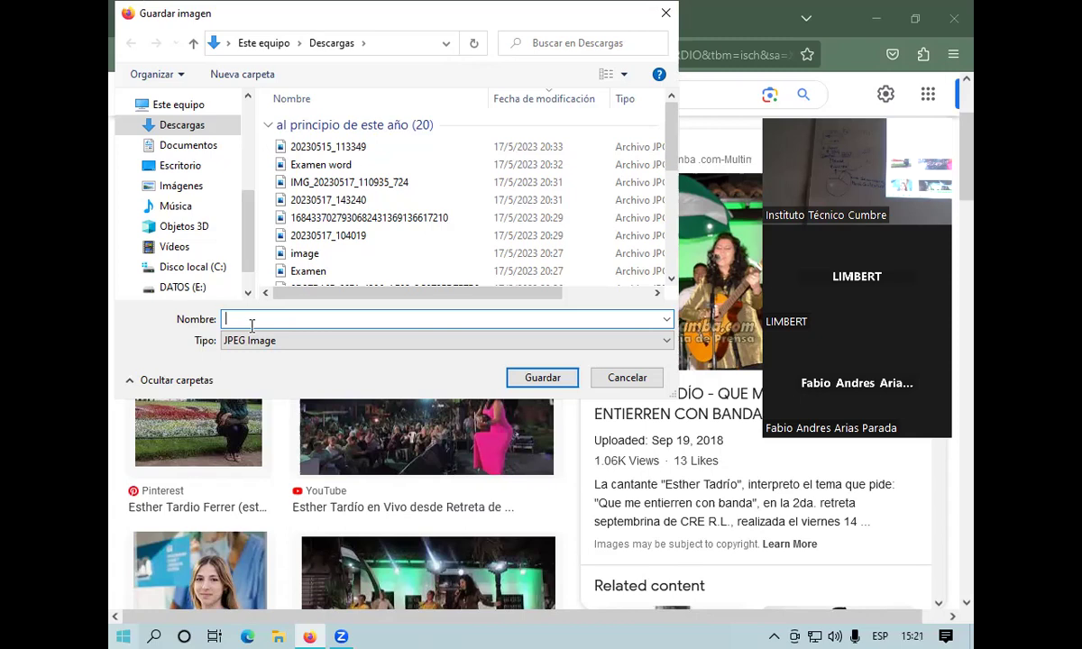
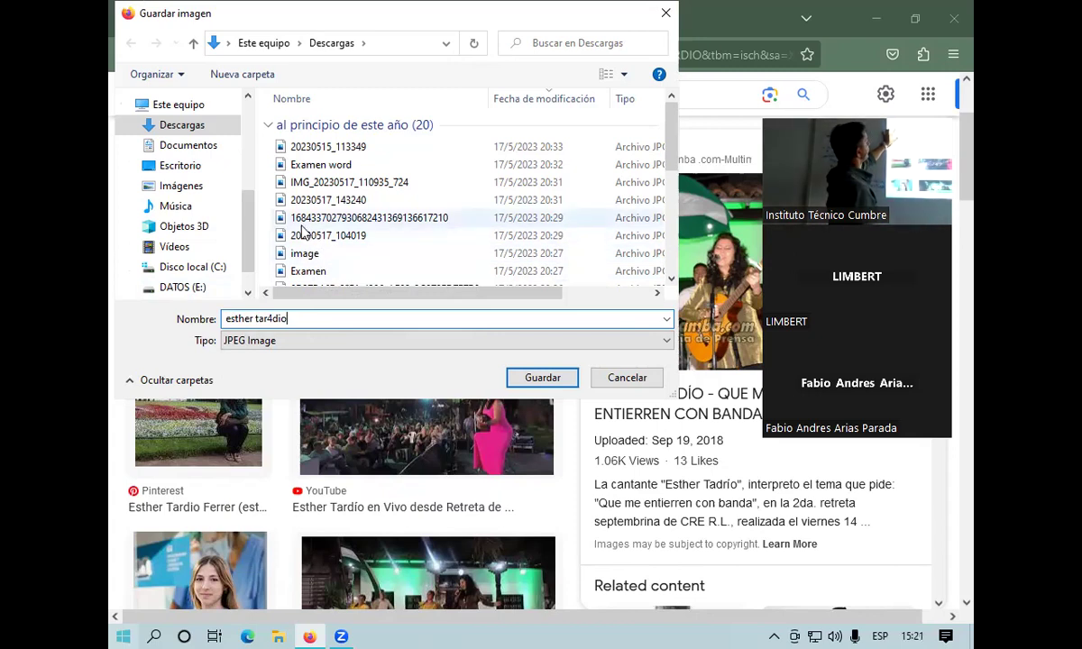
pyautogui.click(181, 187)
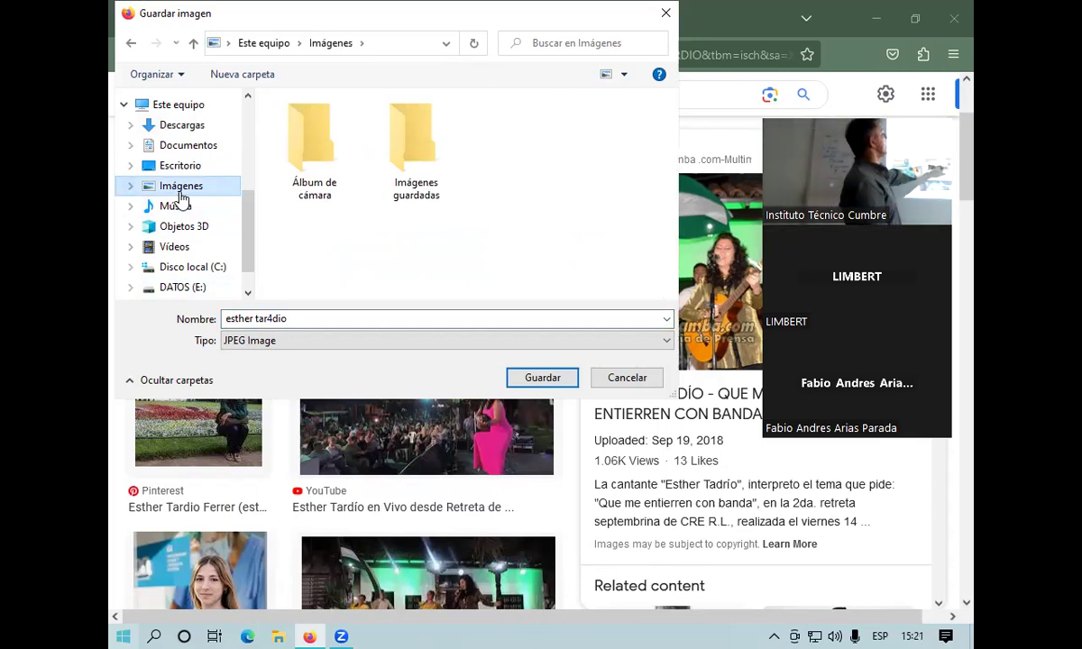
pyautogui.click(542, 379)
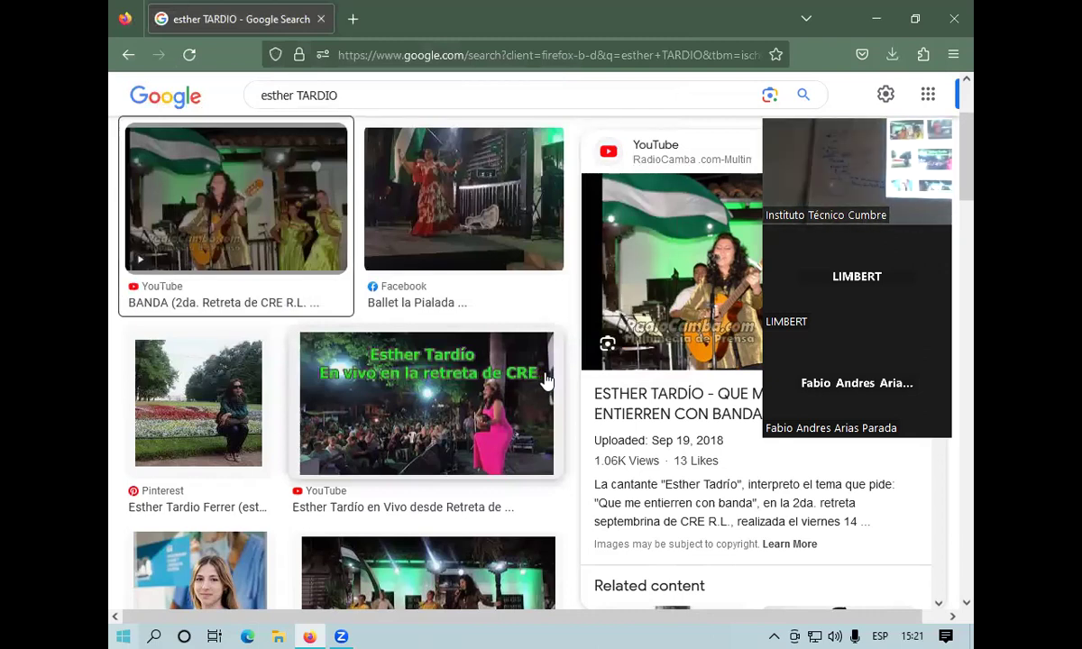
# Show the desktop with Win+D, hiding Firefox.
pyautogui.press('super+d')
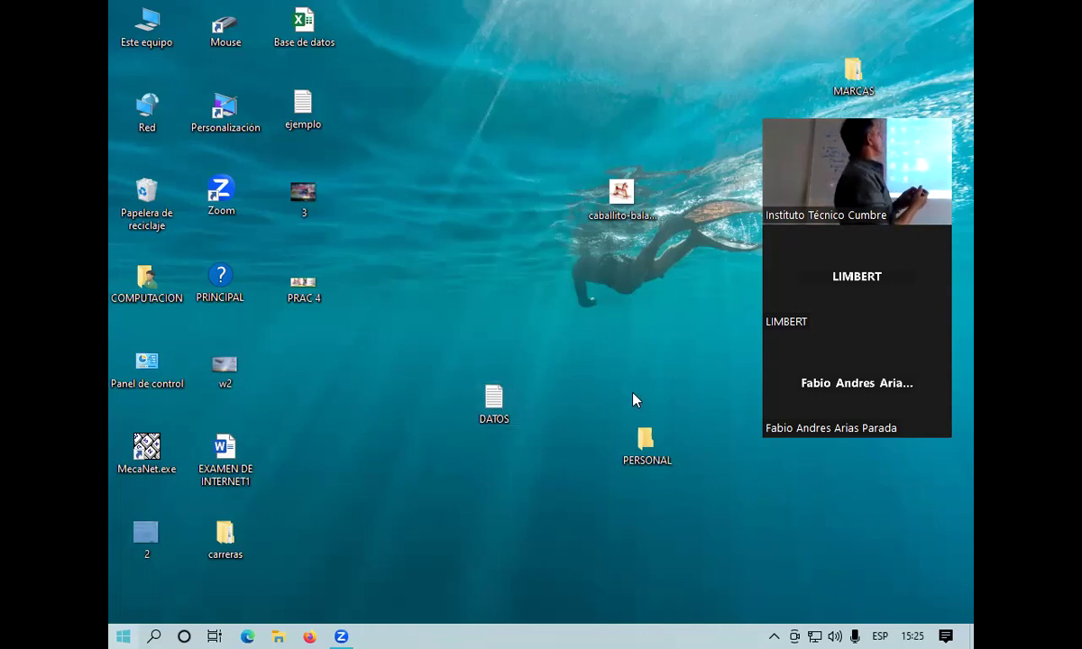
# Open Personalización > Fondo from the desktop's Personalizar menu entry.
pyautogui.rightClick(468, 258)
pyautogui.moveTo(469, 259)
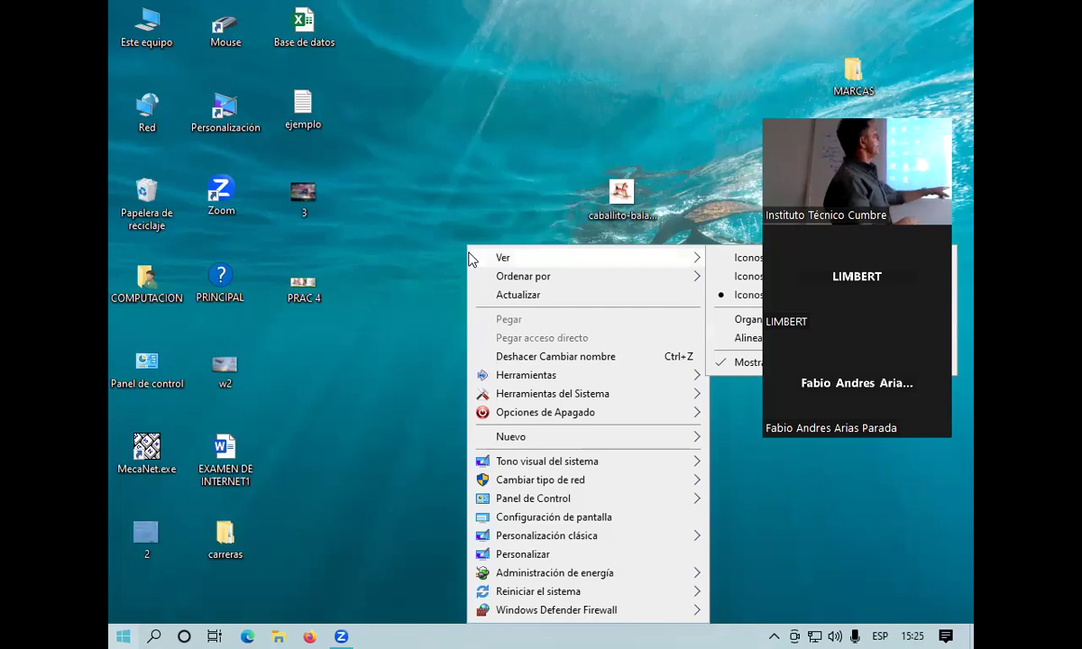
pyautogui.click(525, 555)
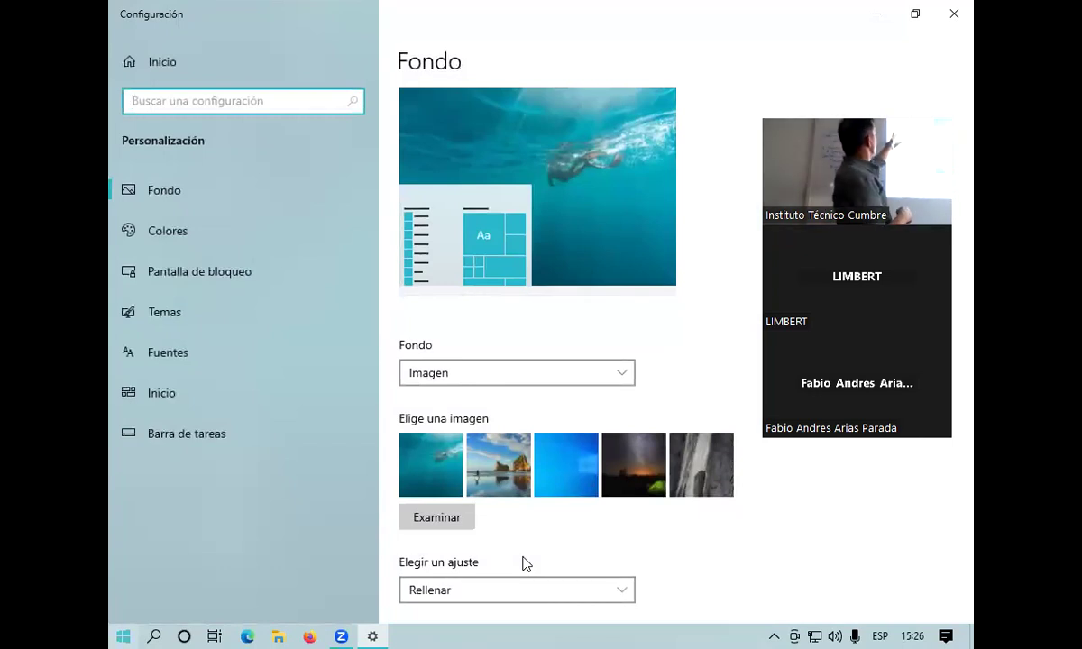
pyautogui.click(160, 193)
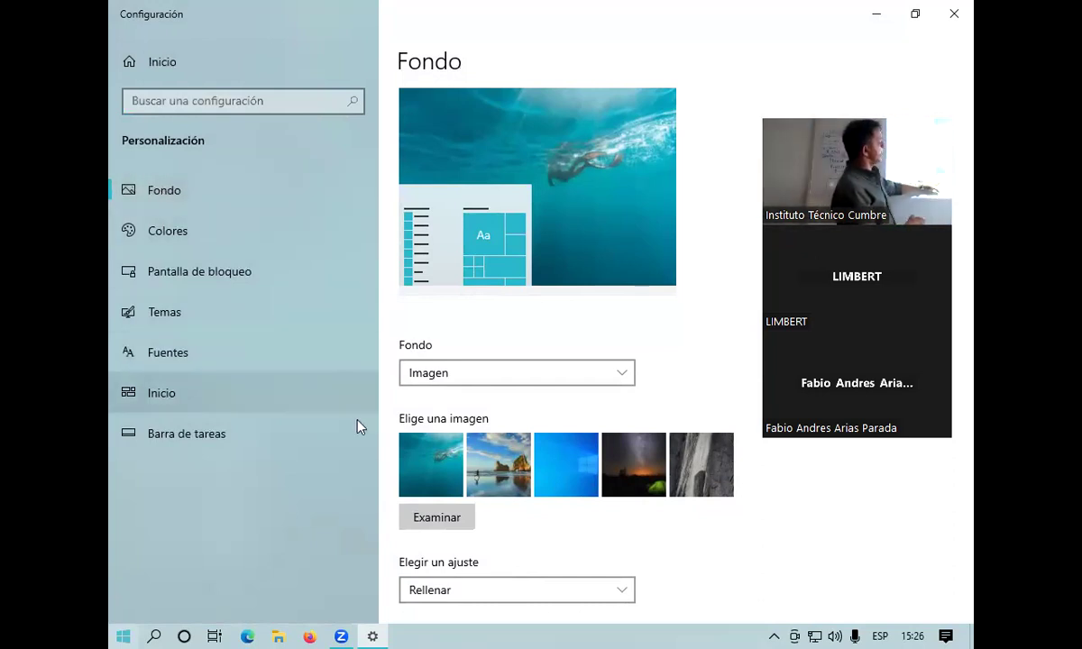
# Set the desktop background to the saved concert photo from the Imágenes folder.
pyautogui.click(443, 520)
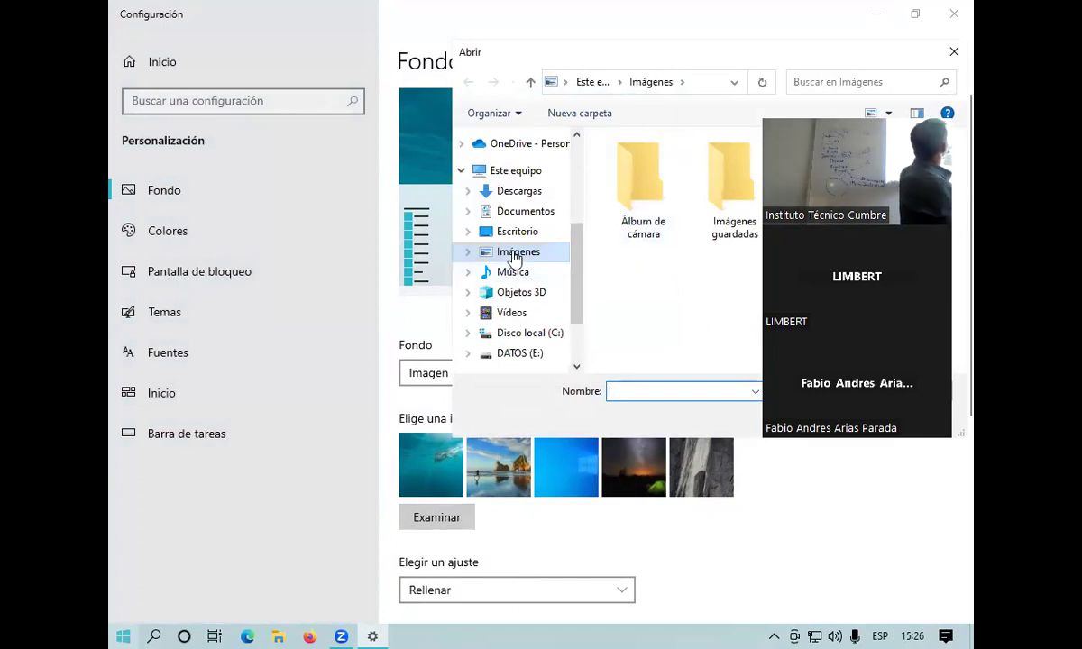
pyautogui.click(516, 254)
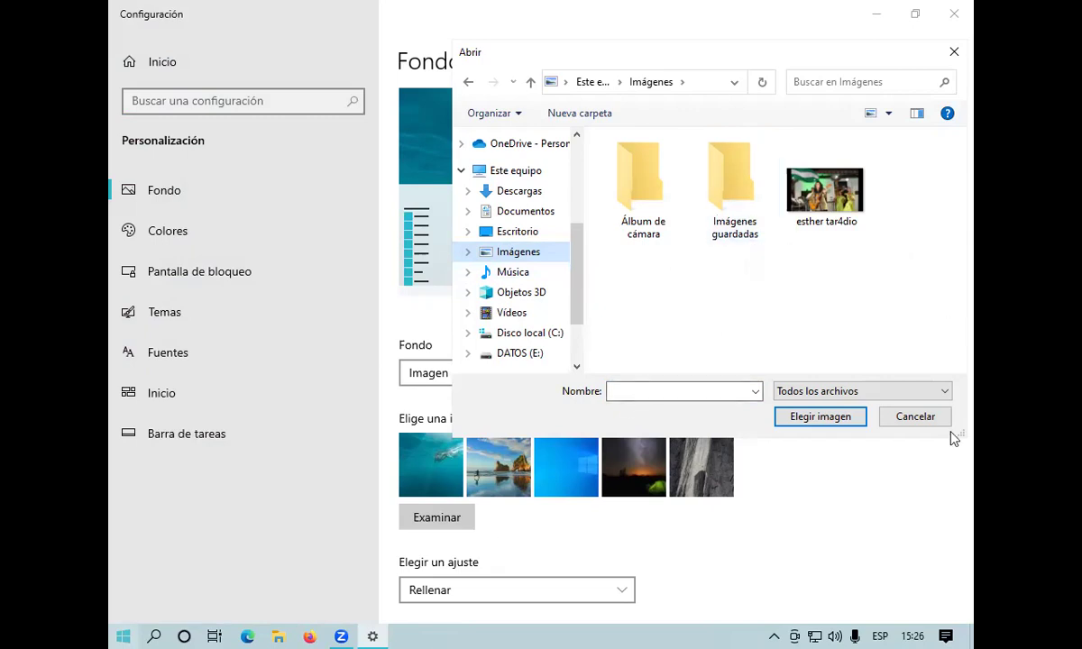
pyautogui.click(828, 200)
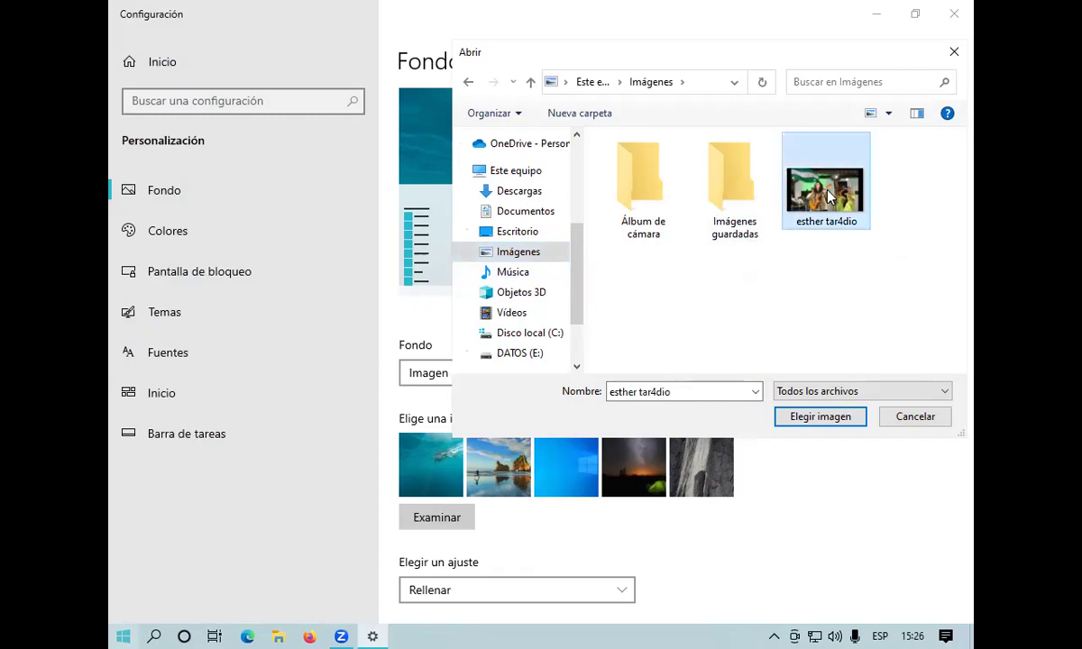
pyautogui.click(823, 425)
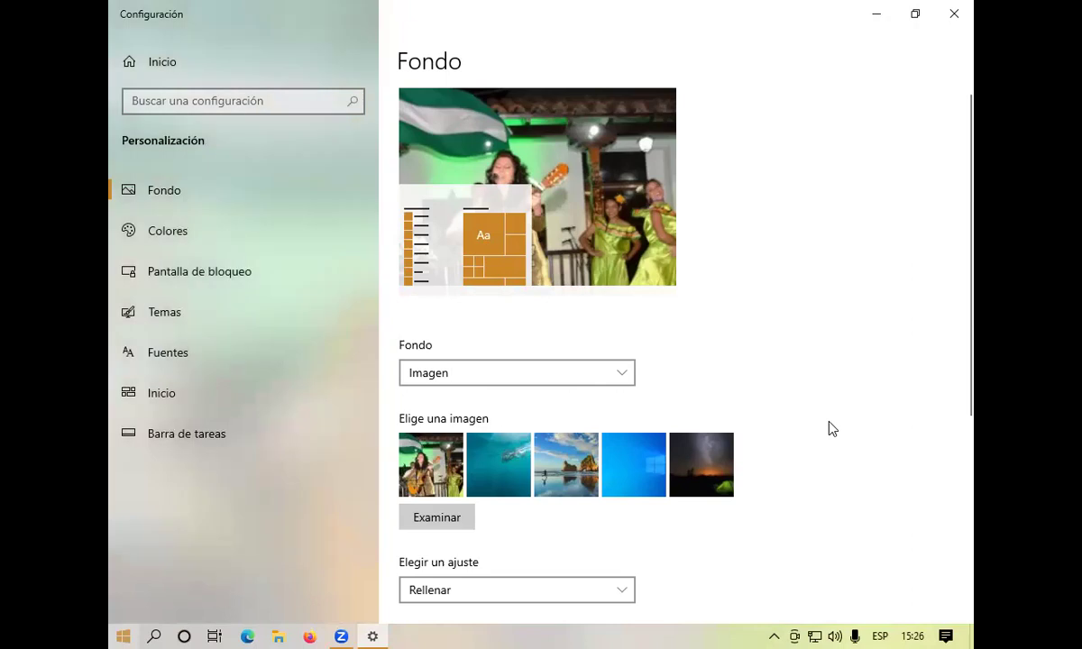
# Close Settings and lock the PC, then dismiss the lock screen to return to the desktop.
pyautogui.hotkey('alt', 'F4')
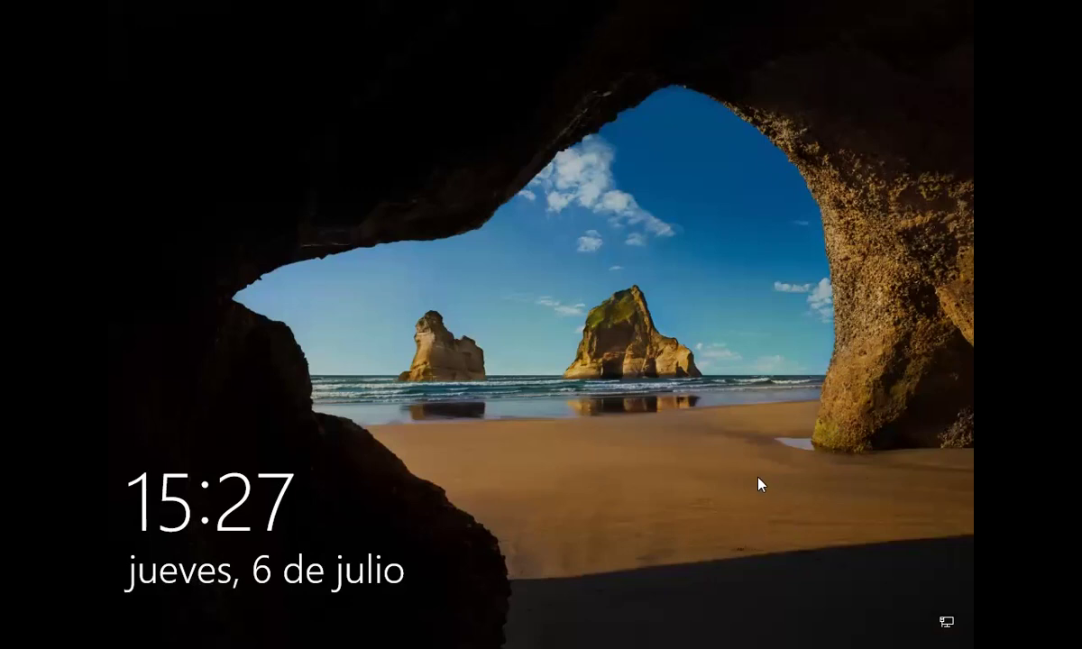
pyautogui.click(787, 241)
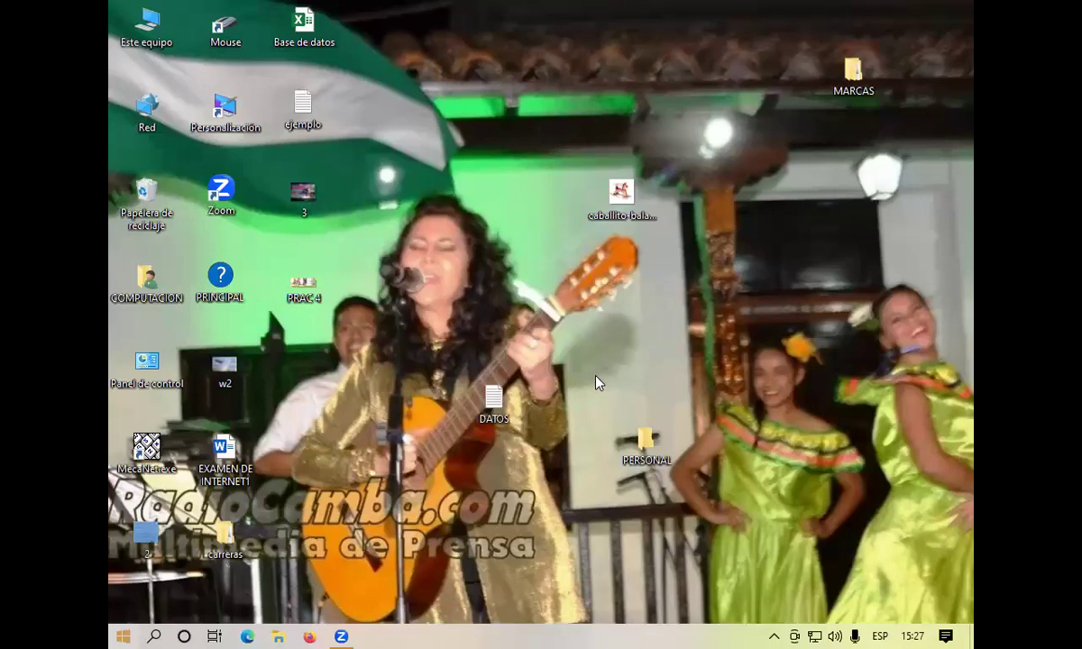
# Reopen Personalización › Fondo through the desktop's Personalizar shortcut option.
pyautogui.rightClick(648, 340)
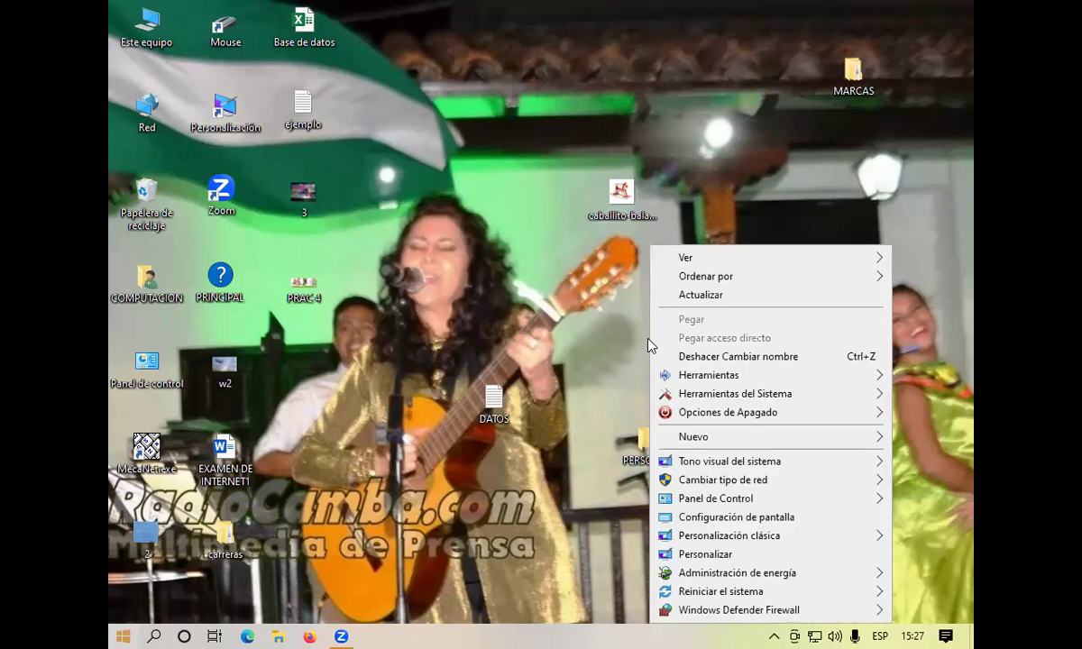
pyautogui.click(695, 554)
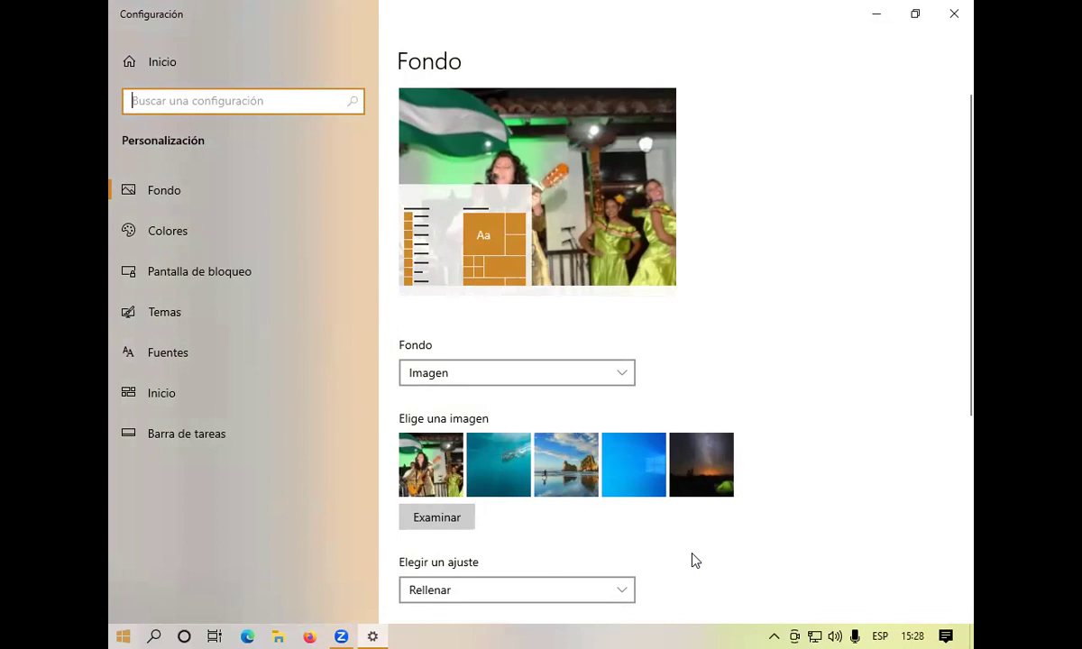
# Go to the Pantalla de bloqueo page and browse for a picture in Imágenes.
pyautogui.click(205, 275)
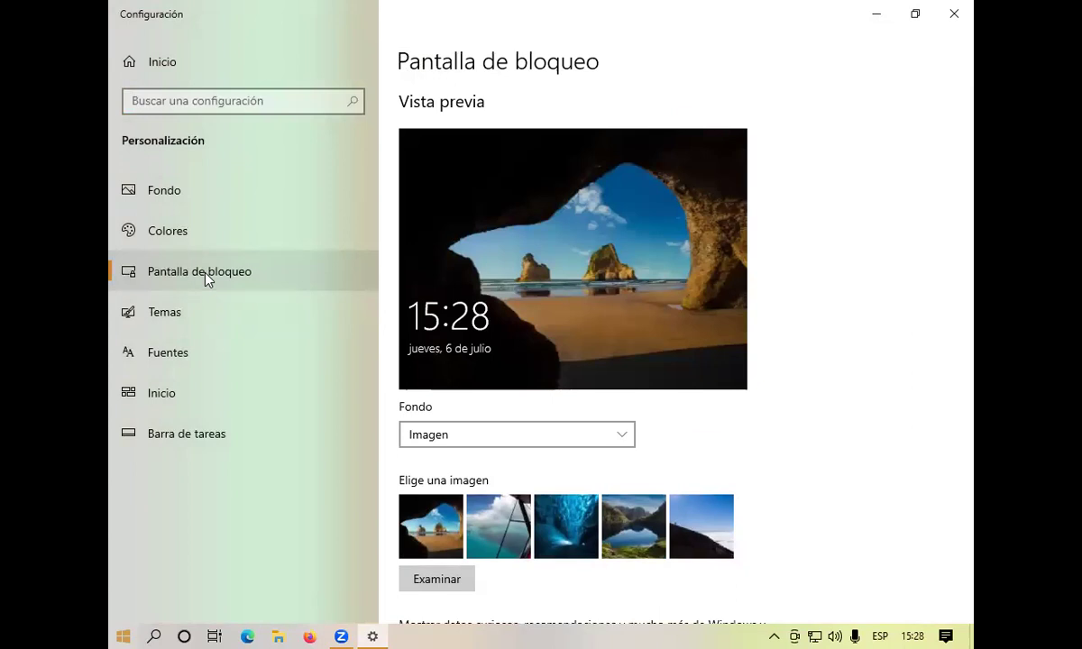
pyautogui.press('space')
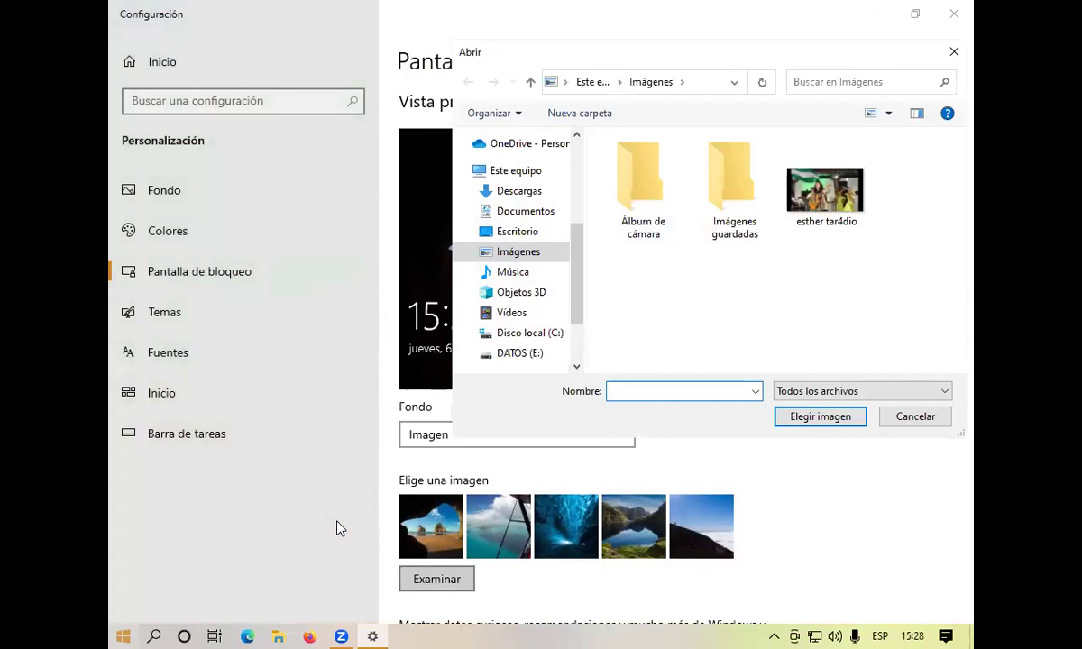
# Make the saved concert photo the lock screen picture, then lock the PC to view it.
pyautogui.click(827, 212)
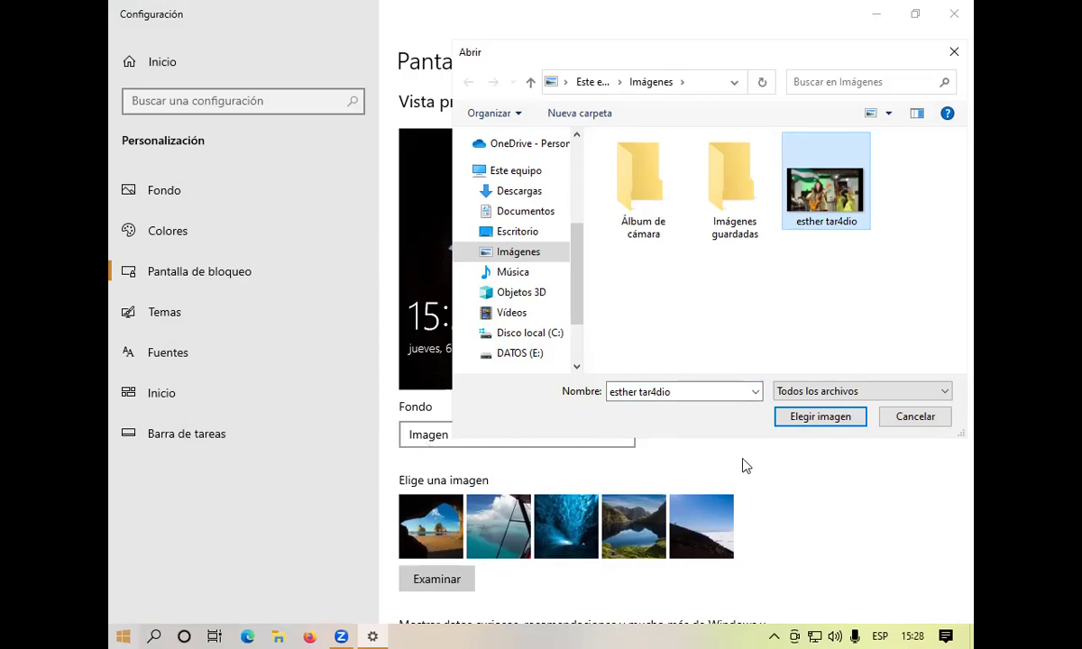
pyautogui.click(820, 428)
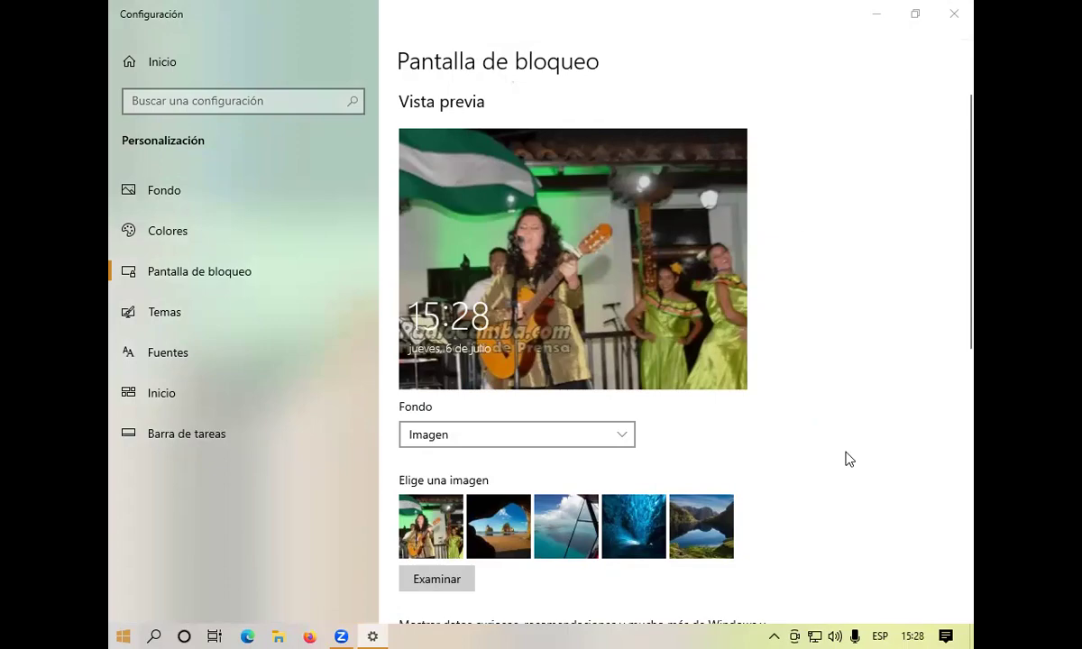
pyautogui.press('super+l')
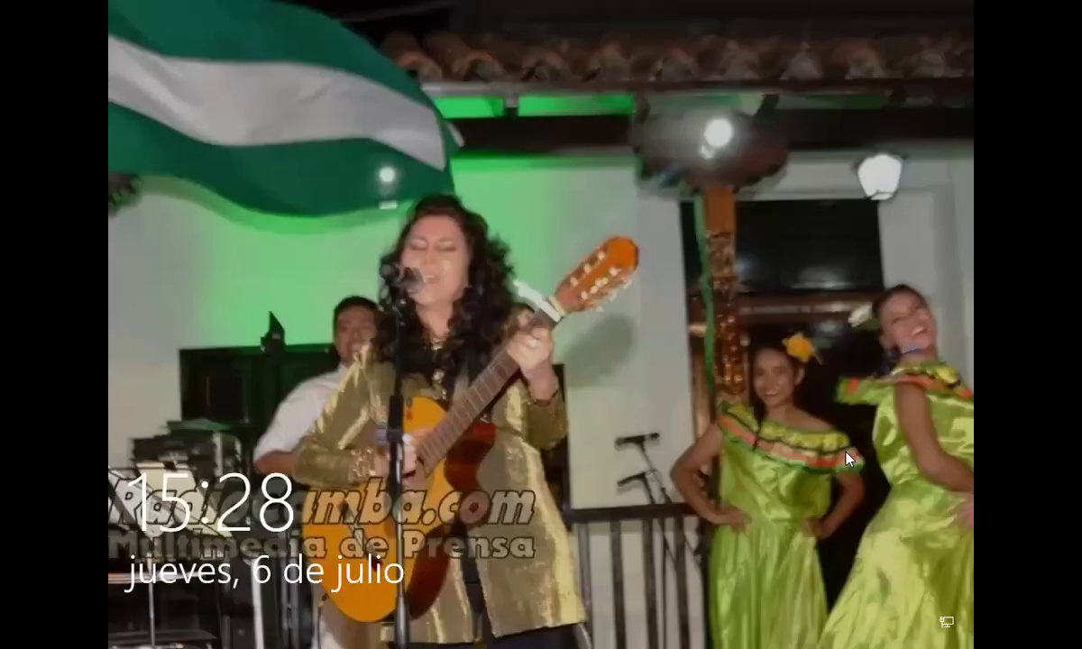
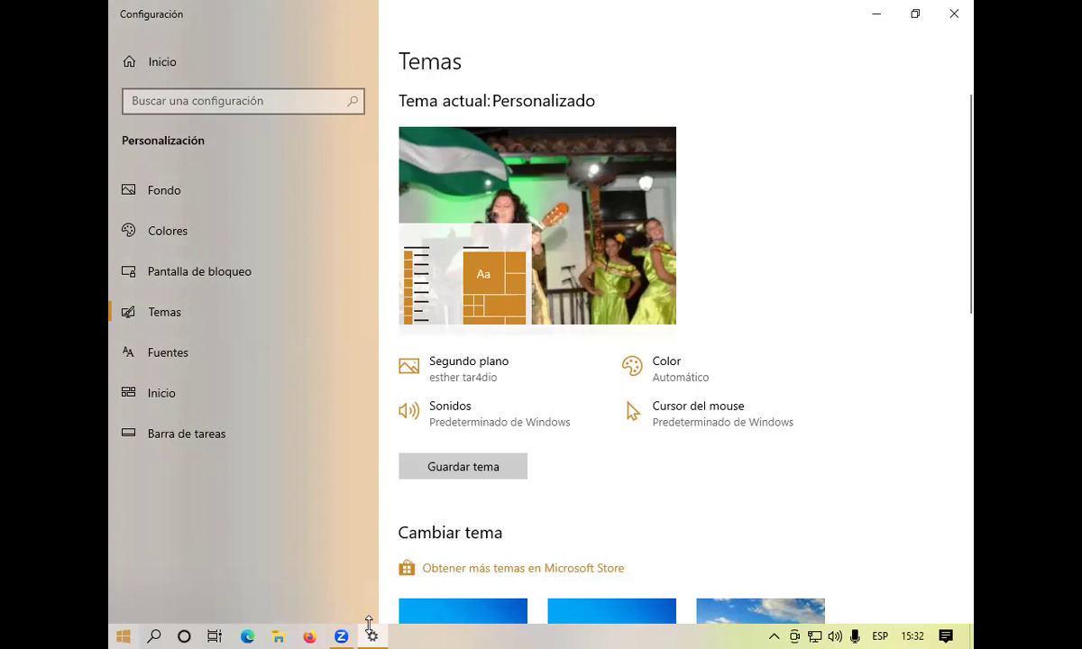
# Apply the Windows 10 beach-and-rock-arch theme, then close Settings.
pyautogui.scroll(-3, 369, 624)
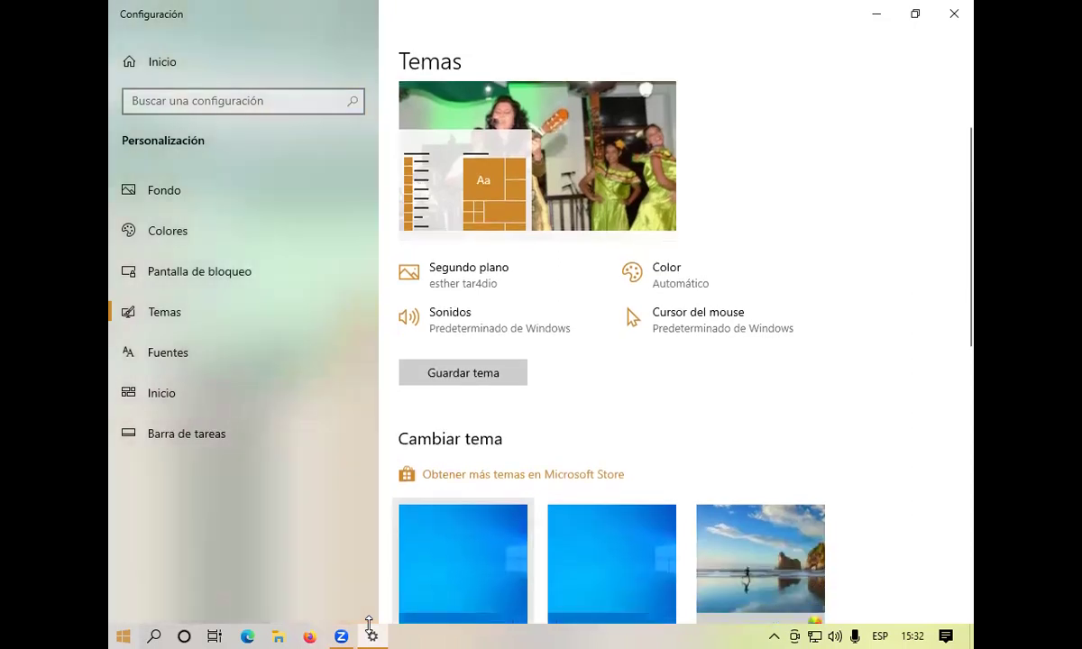
pyautogui.scroll(-2, 368, 624)
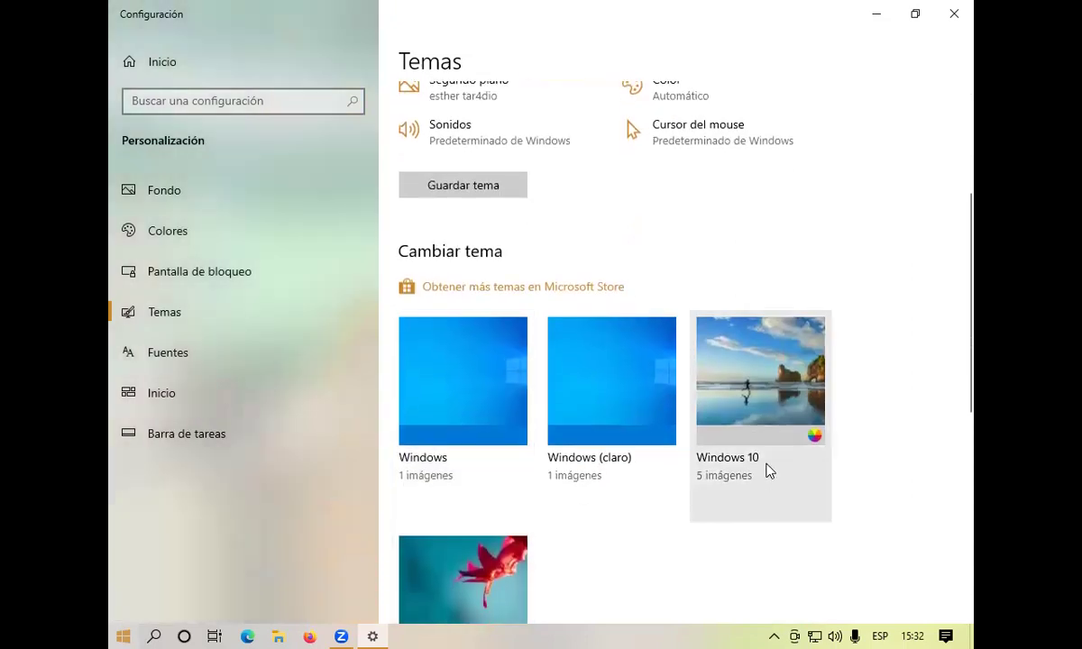
pyautogui.click(760, 408)
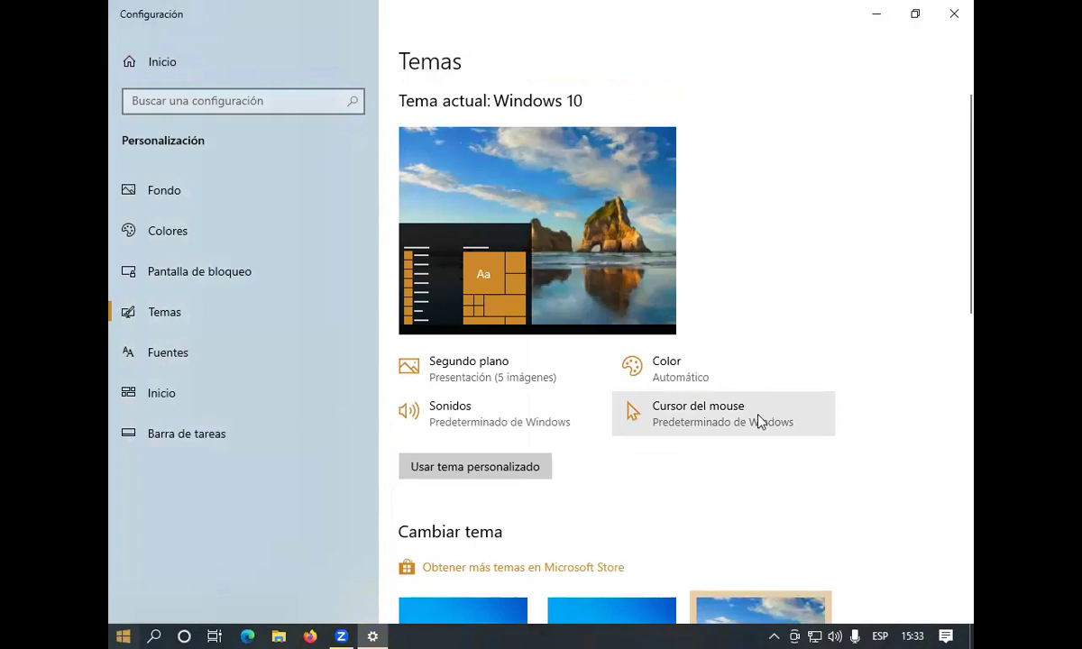
pyautogui.hotkey('alt', 'F4')
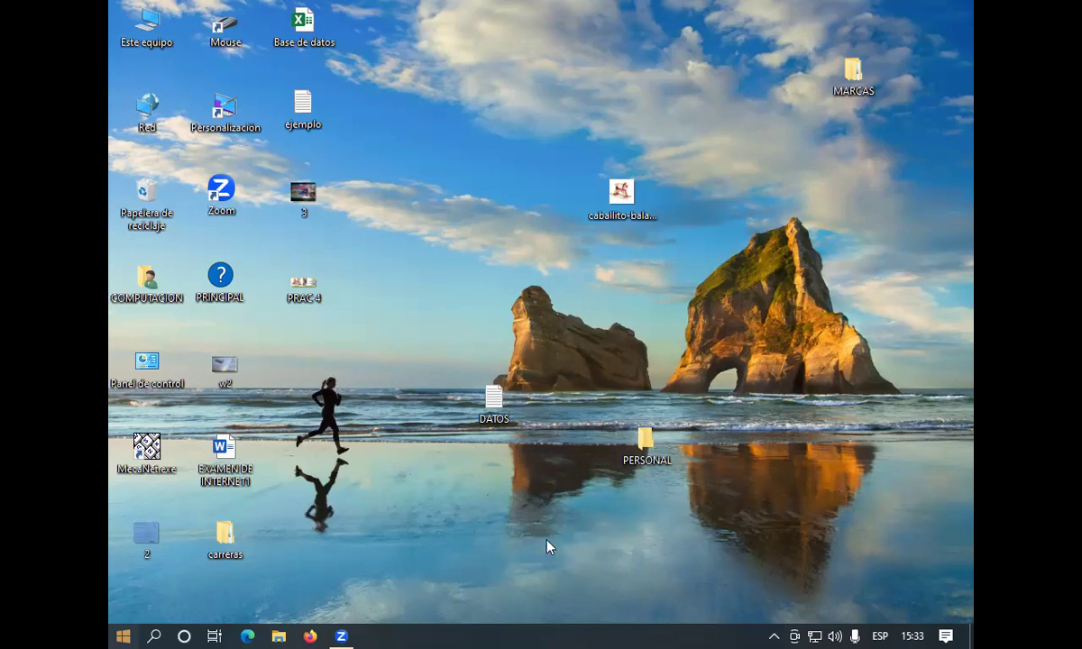
# Launch Firefox from the taskbar.
pyautogui.click(312, 637)
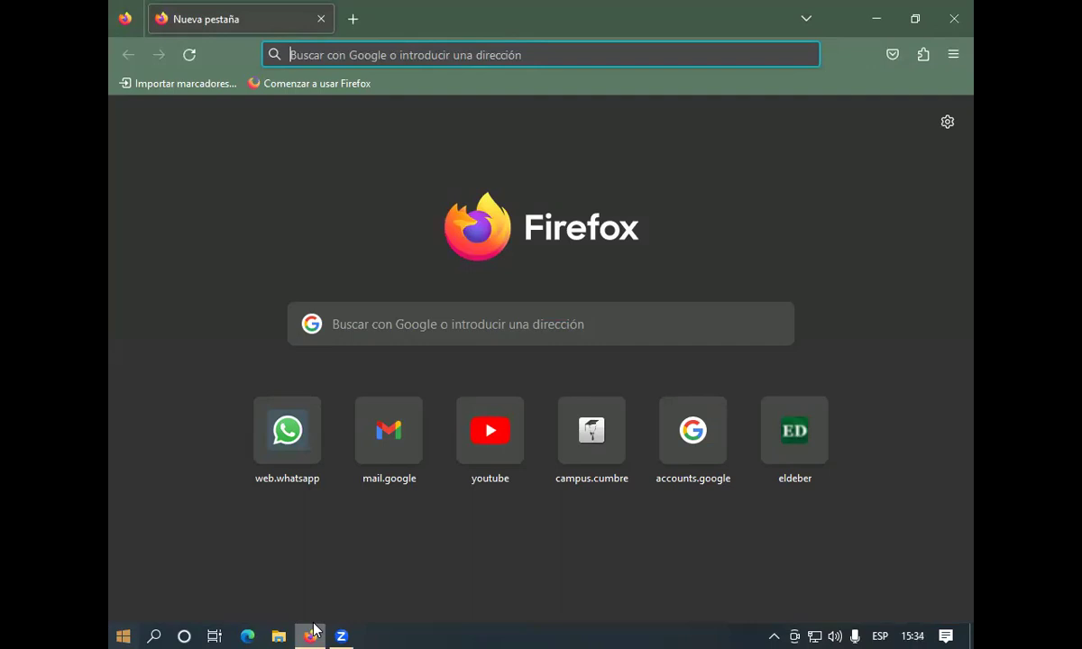
# Search Google for 'Leon blanco' from the new tab page.
pyautogui.click(344, 326)
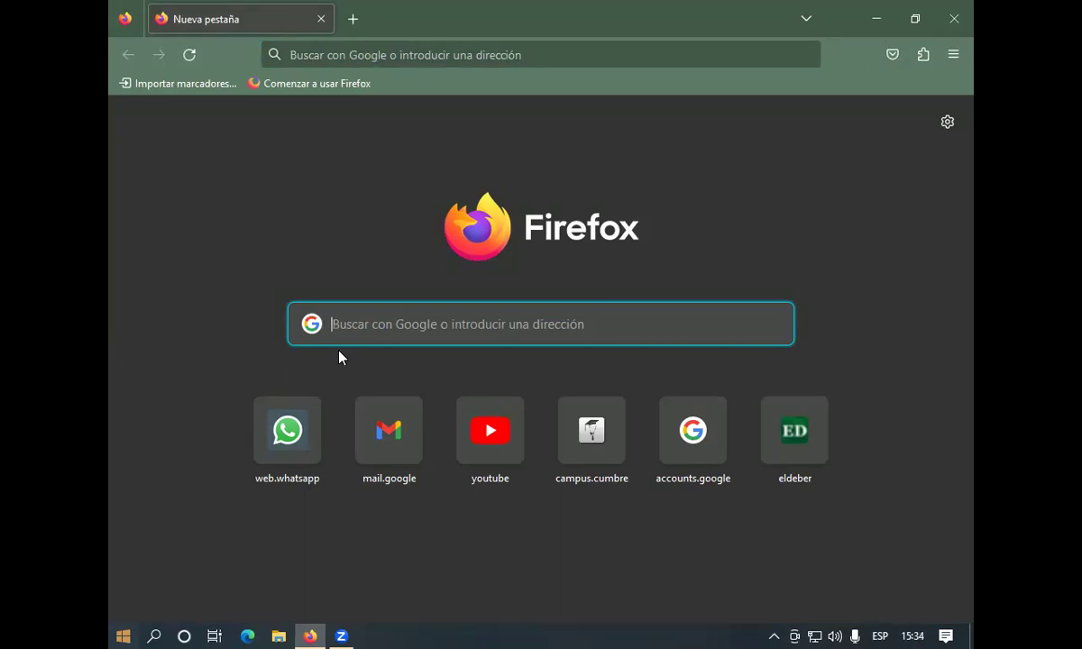
pyautogui.write('L')
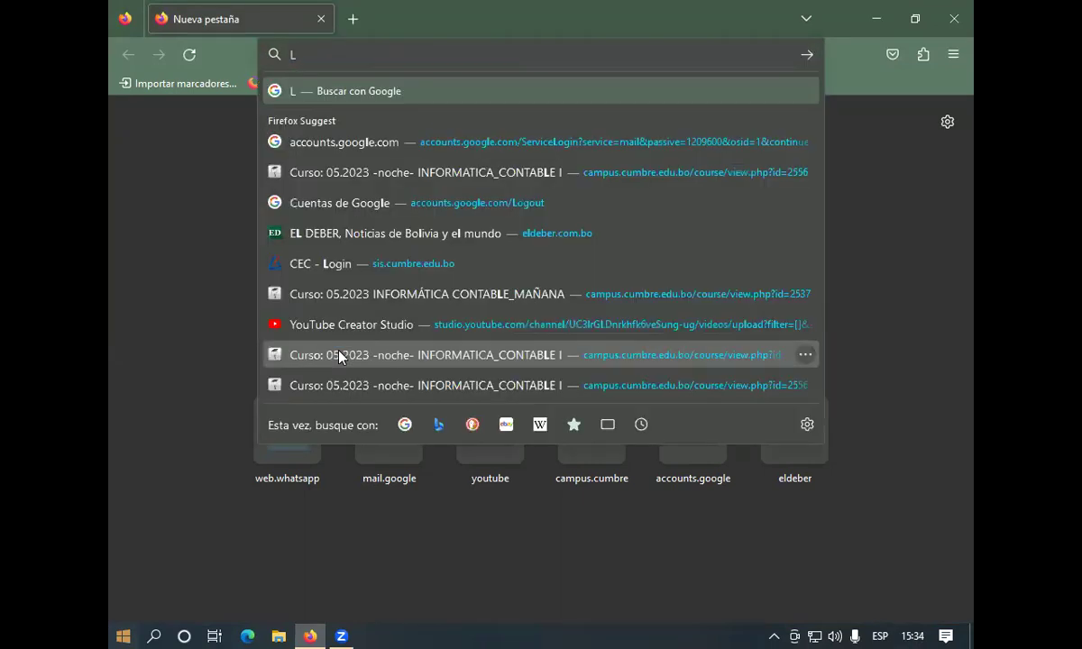
pyautogui.write('eon')
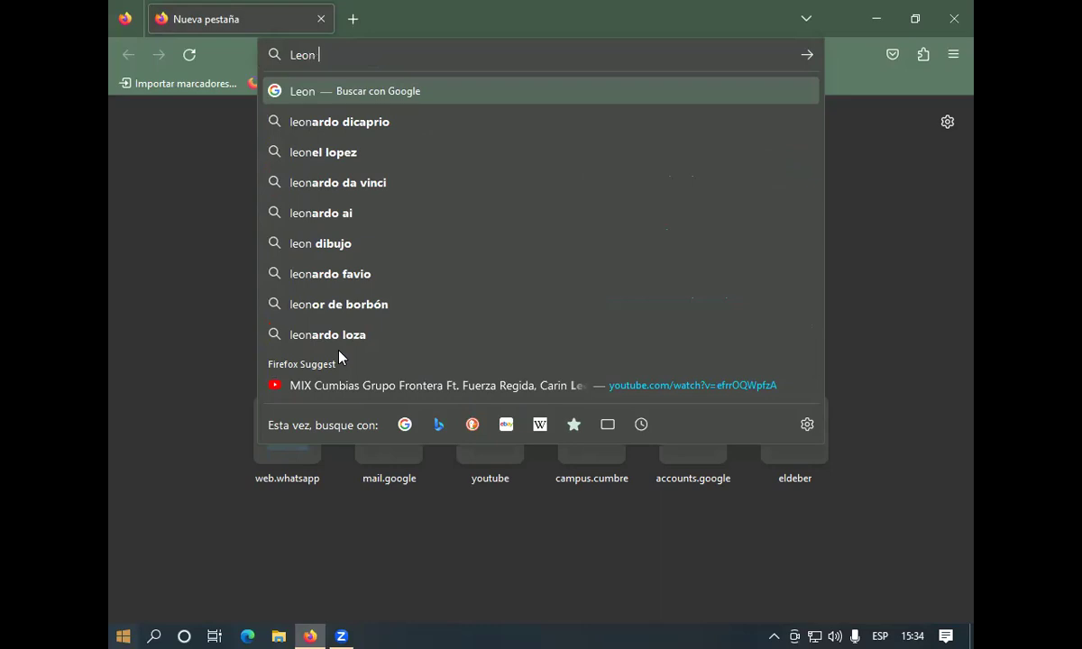
pyautogui.write('bl')
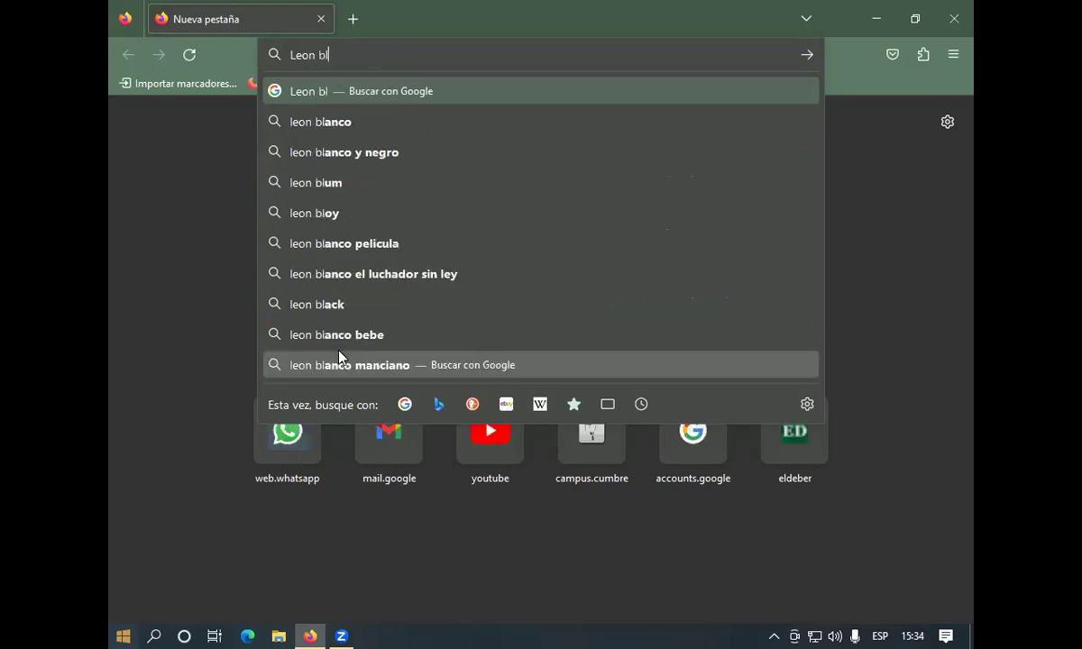
pyautogui.write('anco')
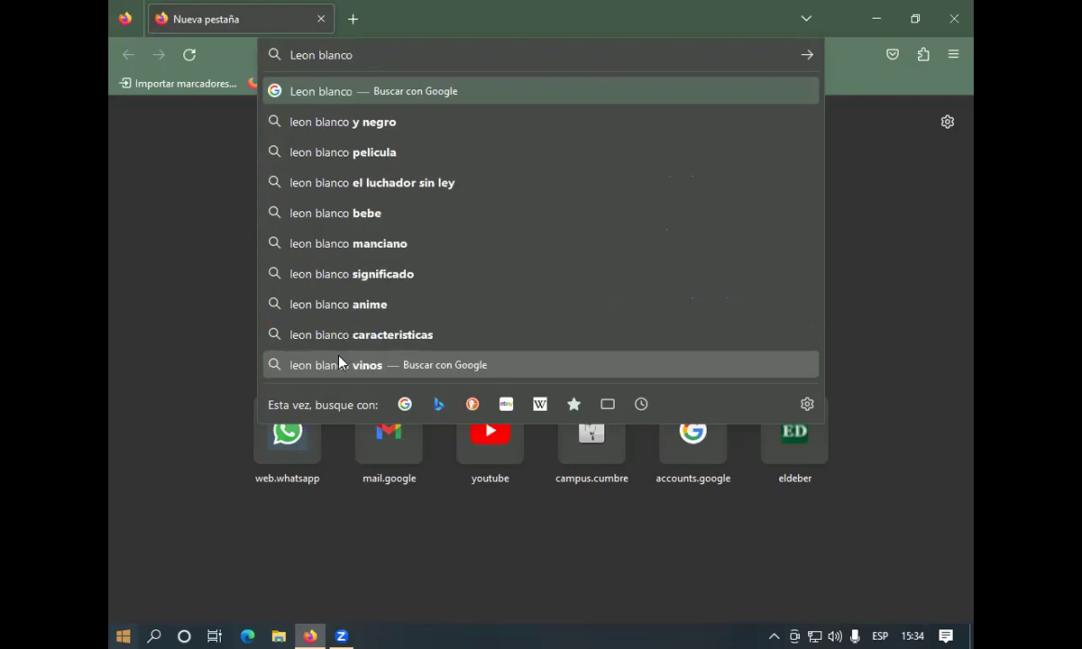
pyautogui.click(382, 91)
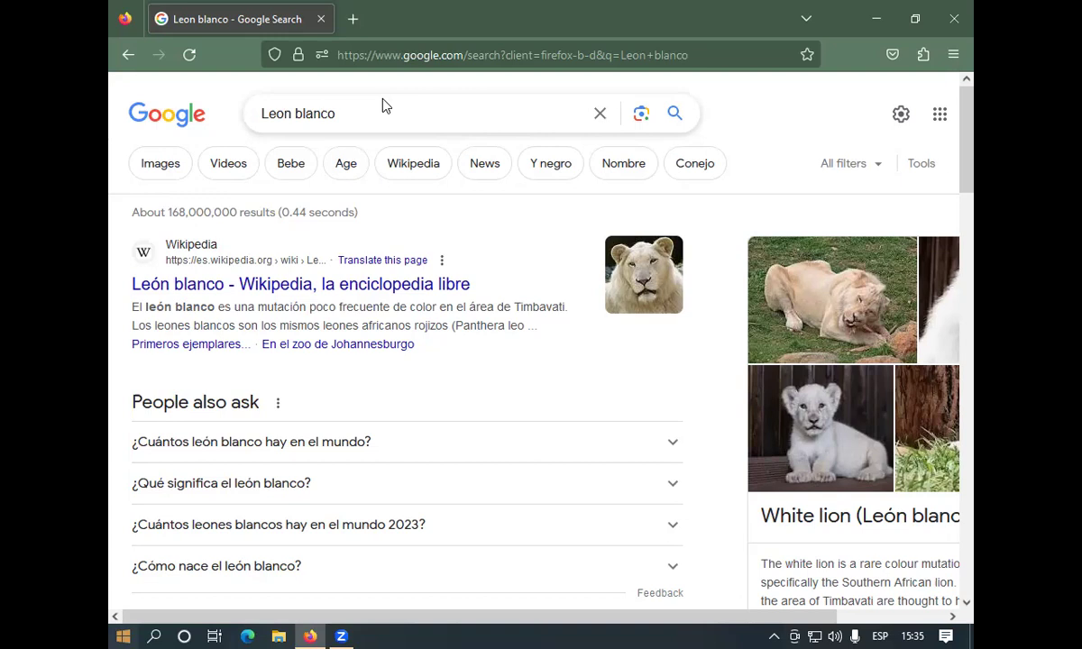
# Show image results for 'Leon blanco' and preview the Telecinco white lion photo.
pyautogui.click(967, 216)
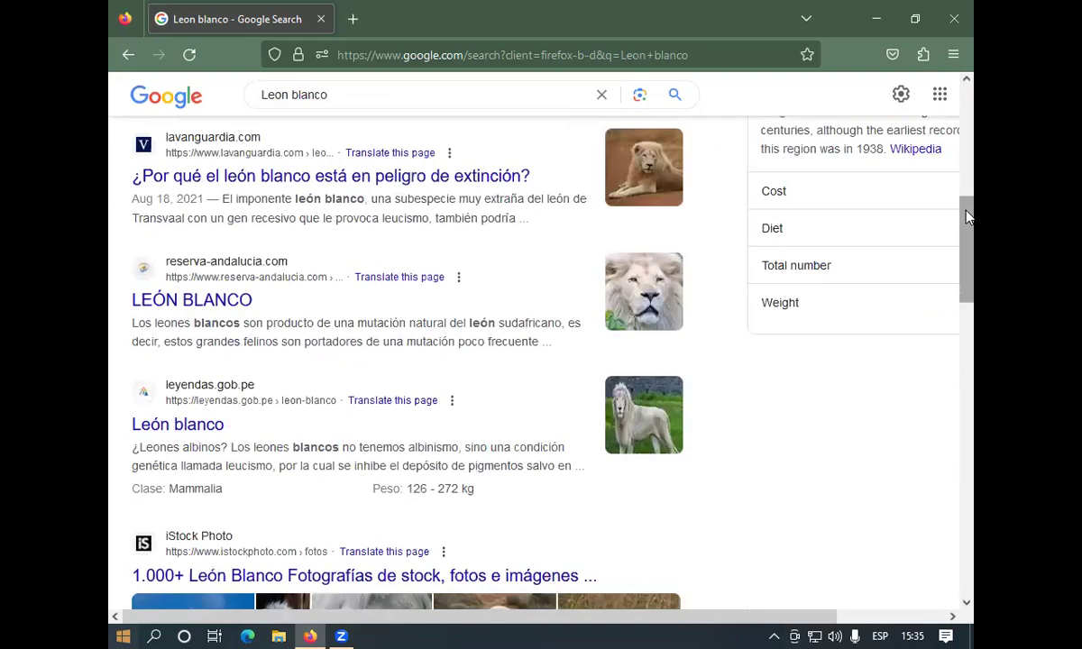
pyautogui.moveTo(965, 81); pyautogui.dragTo(966, 81)
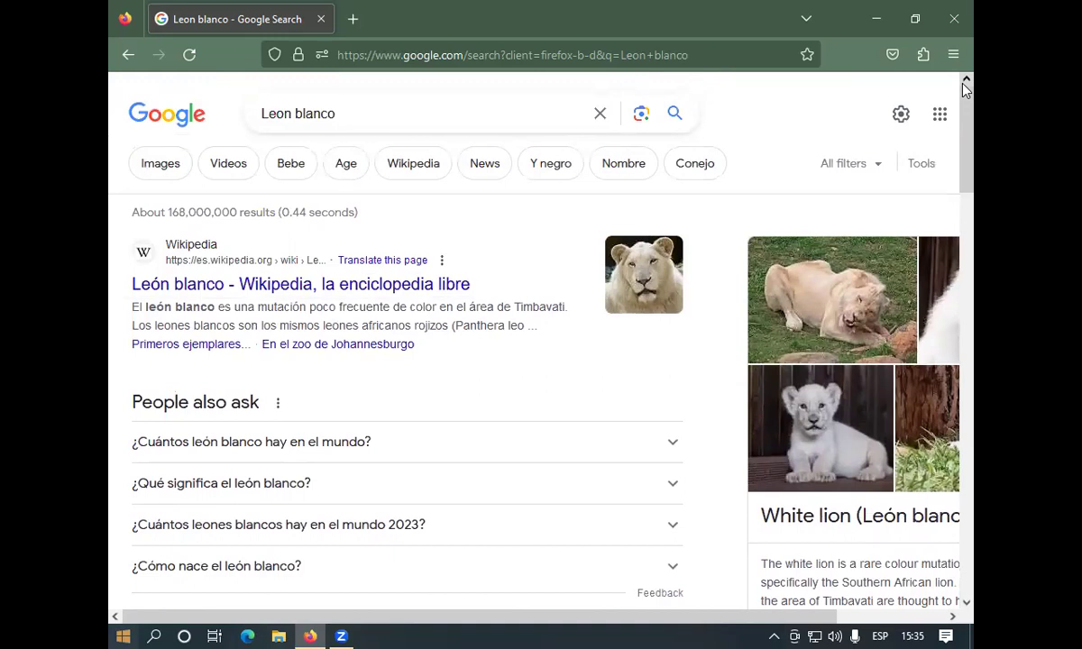
pyautogui.click(153, 175)
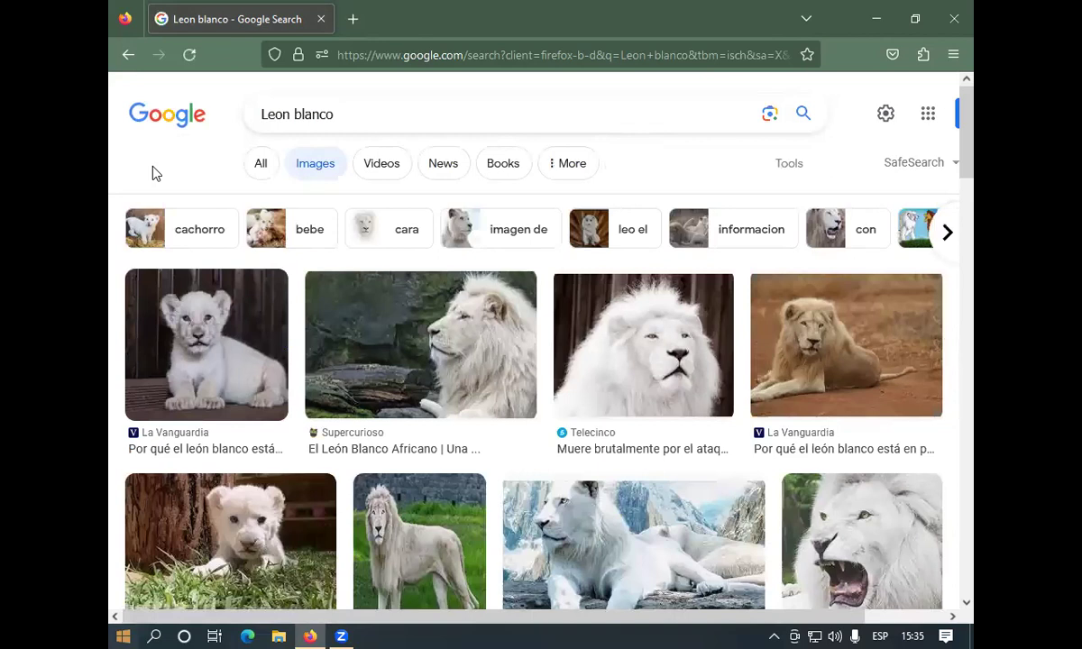
pyautogui.click(610, 362)
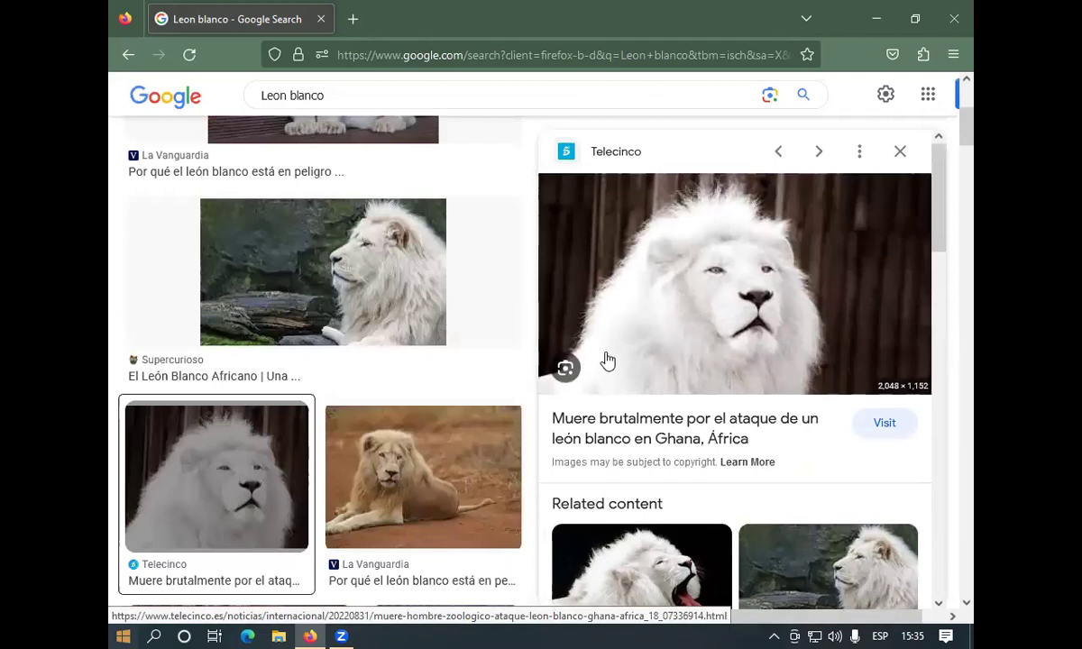
# Save the white lion preview photo as 'leon' in Imágenes, then show the desktop.
pyautogui.rightClick(622, 265)
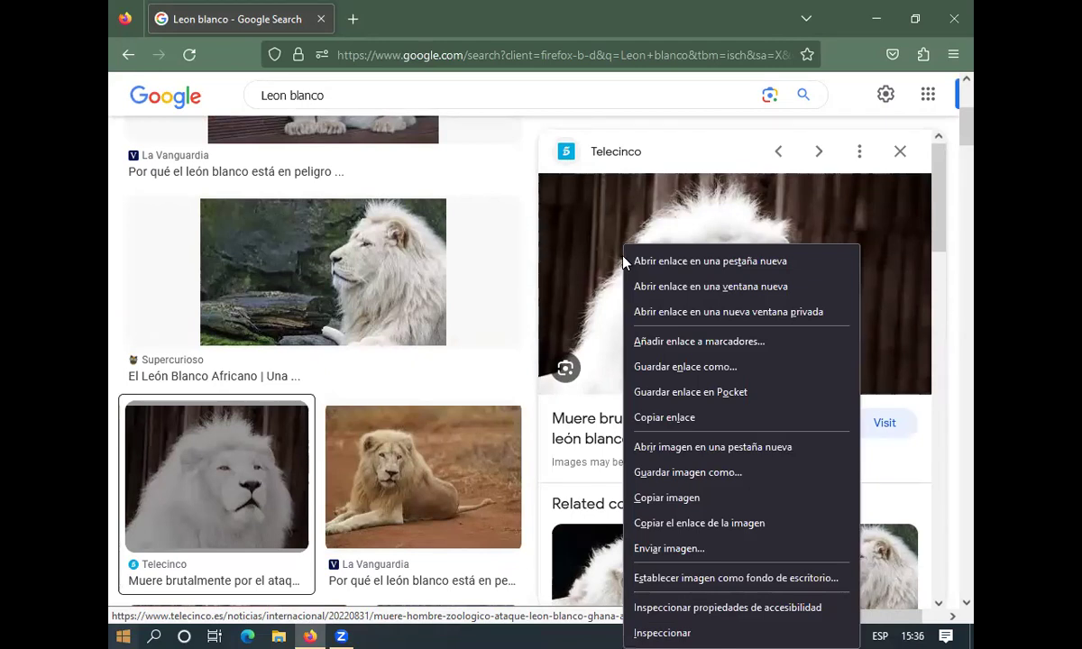
pyautogui.click(657, 473)
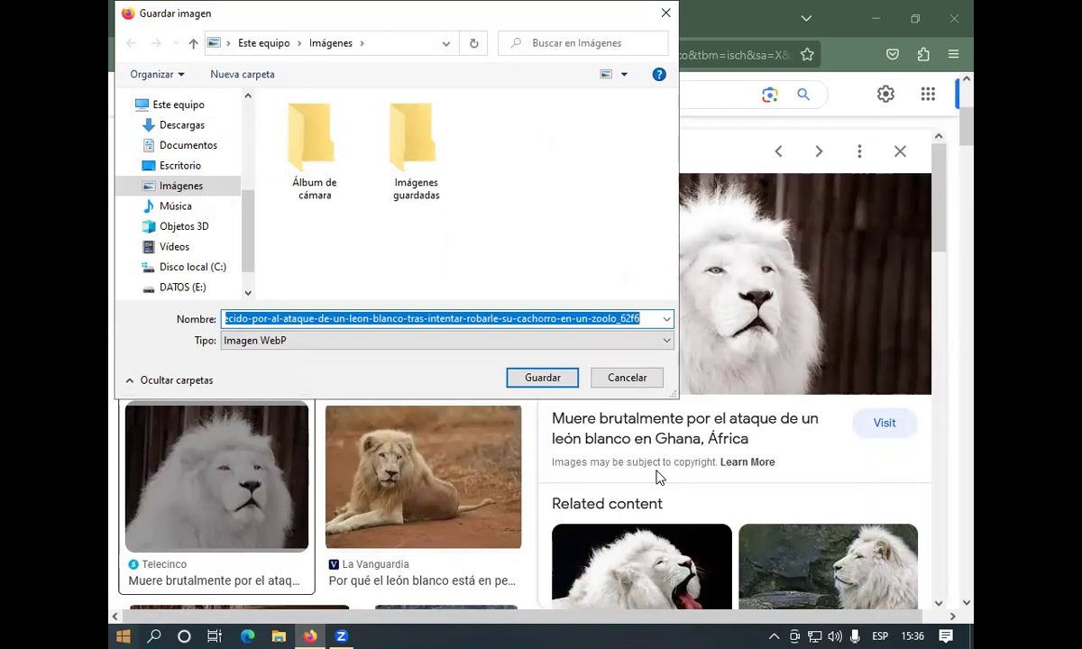
pyautogui.click(236, 319)
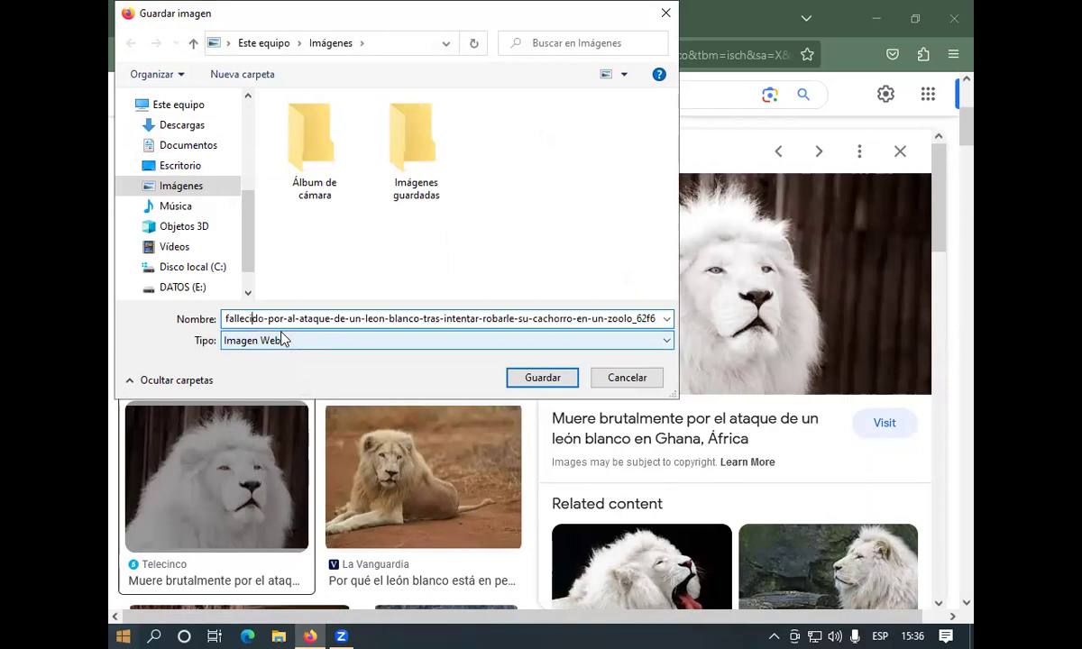
pyautogui.press('Right')
pyautogui.press('Right')
pyautogui.press('Right')
pyautogui.press('Right')
pyautogui.press('Right')
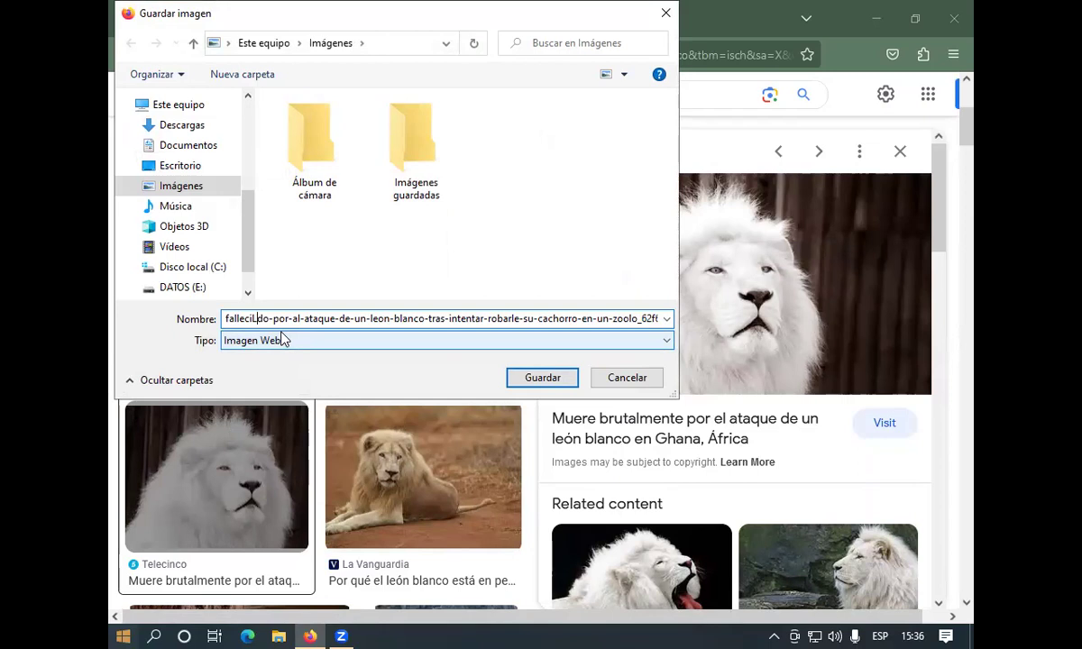
pyautogui.press('Home')
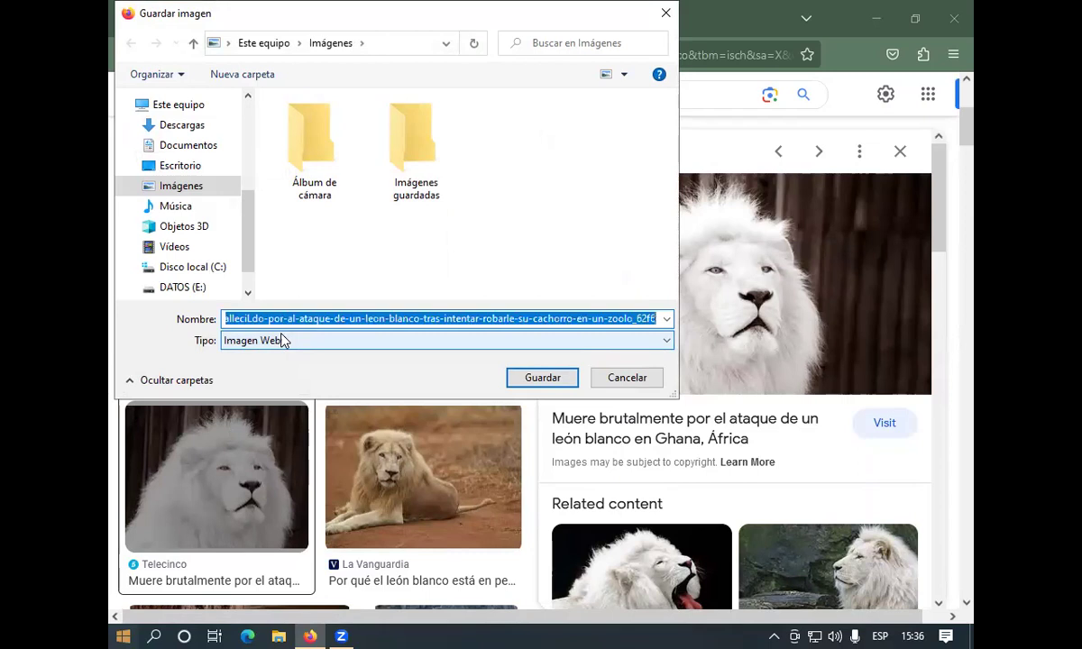
pyautogui.press('BackSpace')
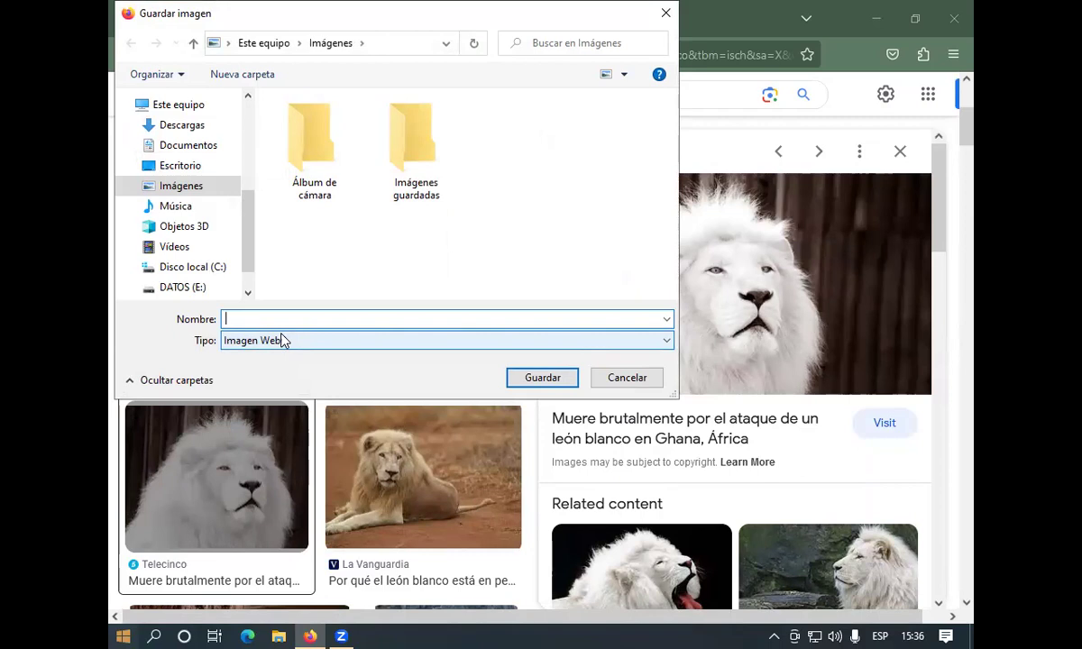
pyautogui.write('leon')
pyautogui.press('Return')
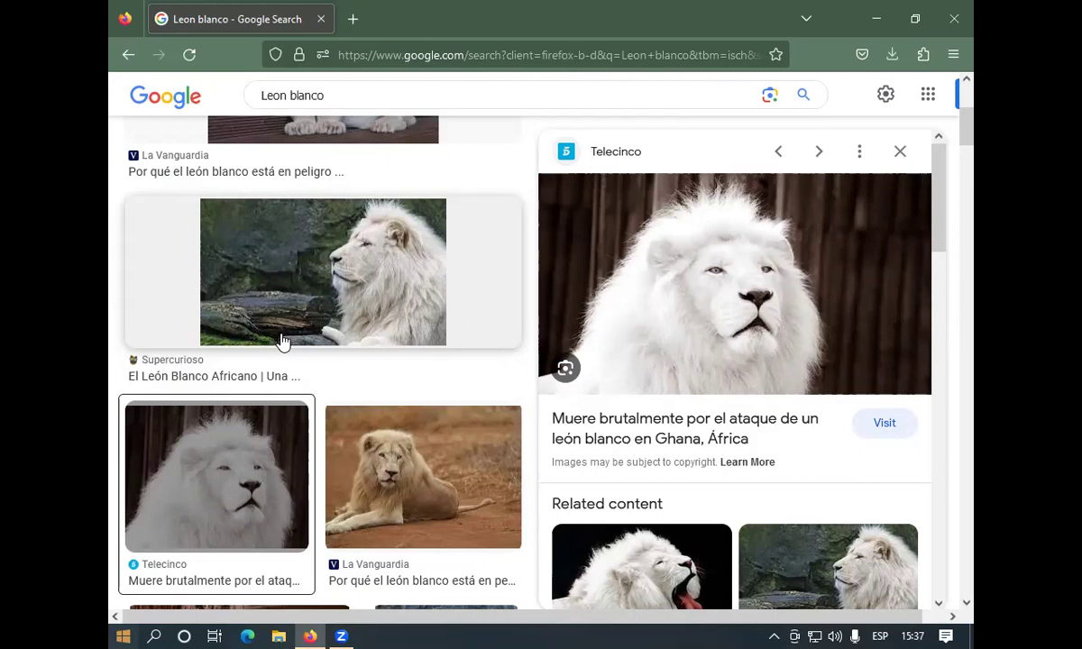
pyautogui.press('super+d')
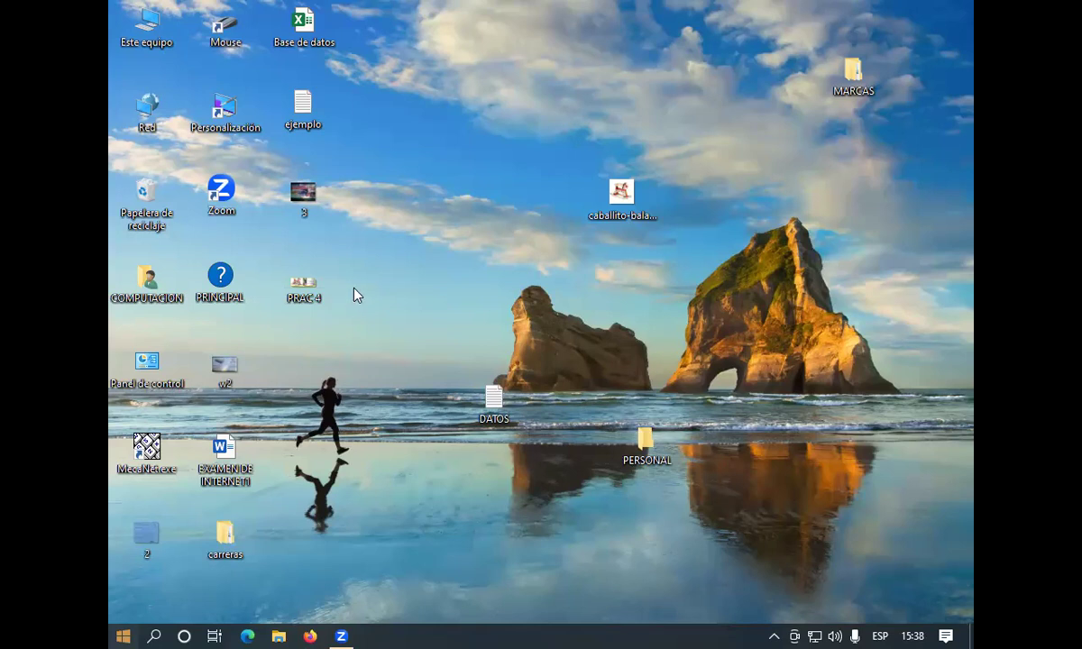
# Open the desktop background settings through Personalize.
pyautogui.rightClick(515, 185)
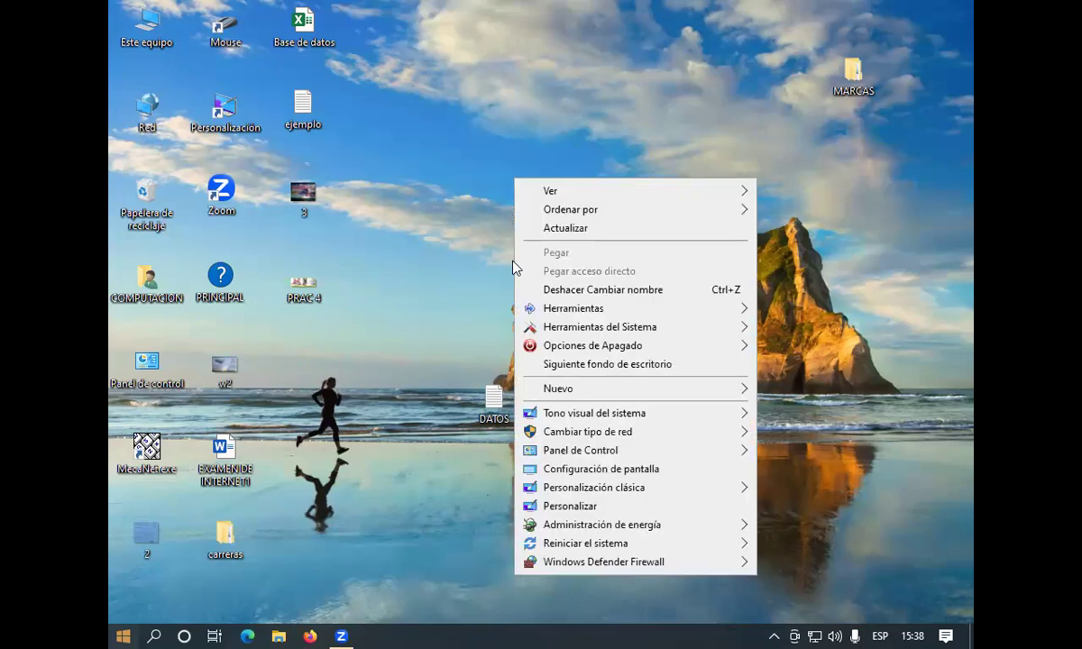
pyautogui.click(565, 507)
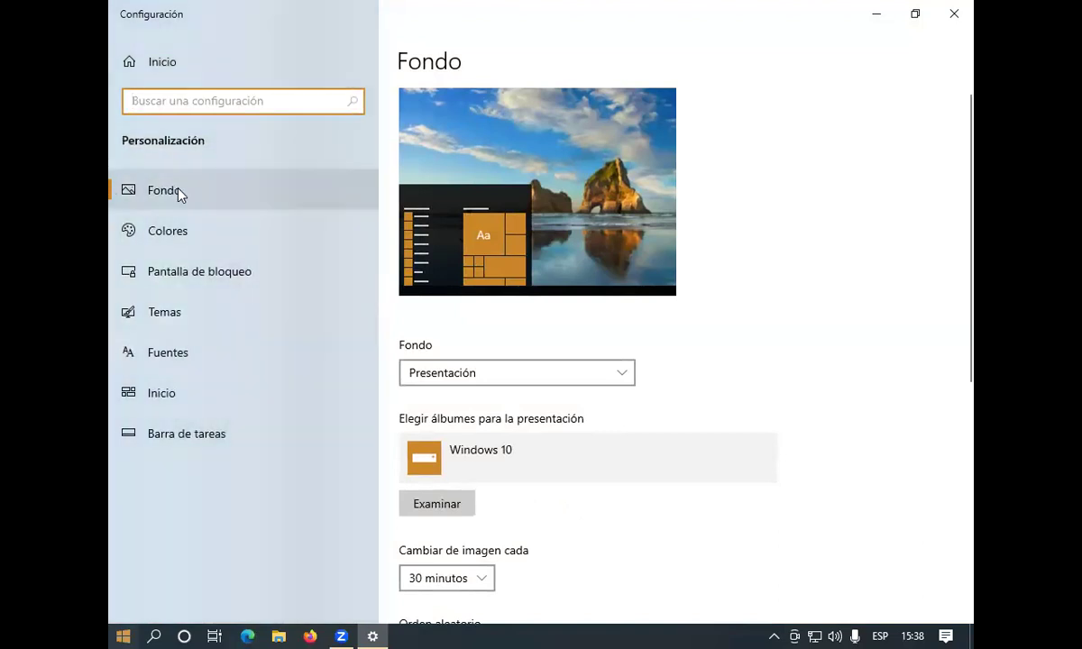
pyautogui.click(180, 194)
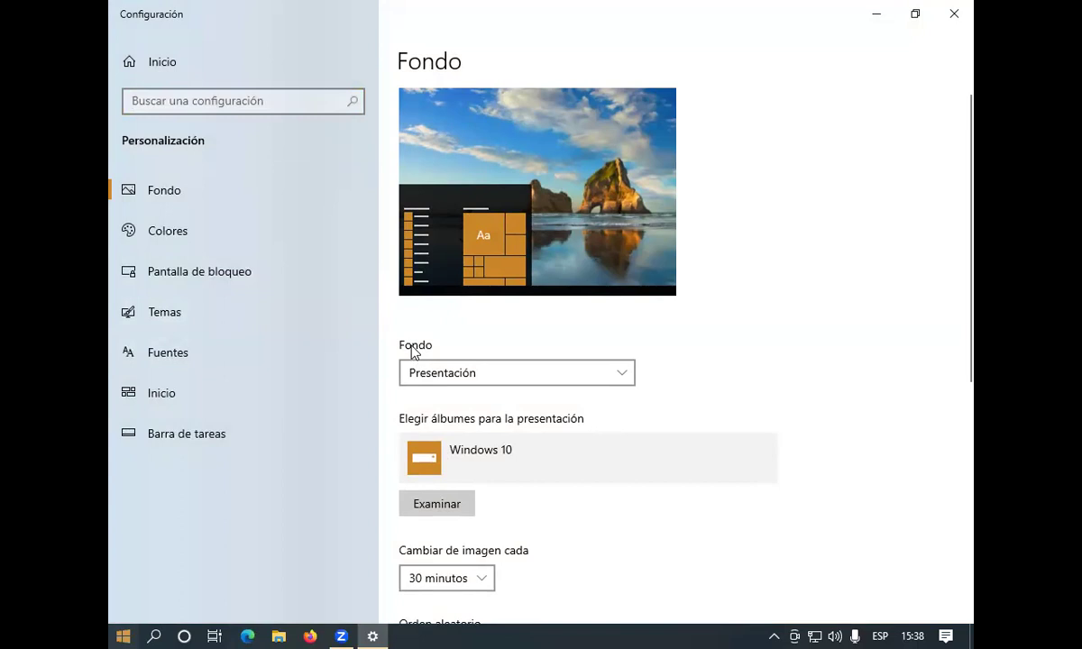
# Set the background type to a single picture, browse for a file, and bring Firefox forward.
pyautogui.click(430, 378)
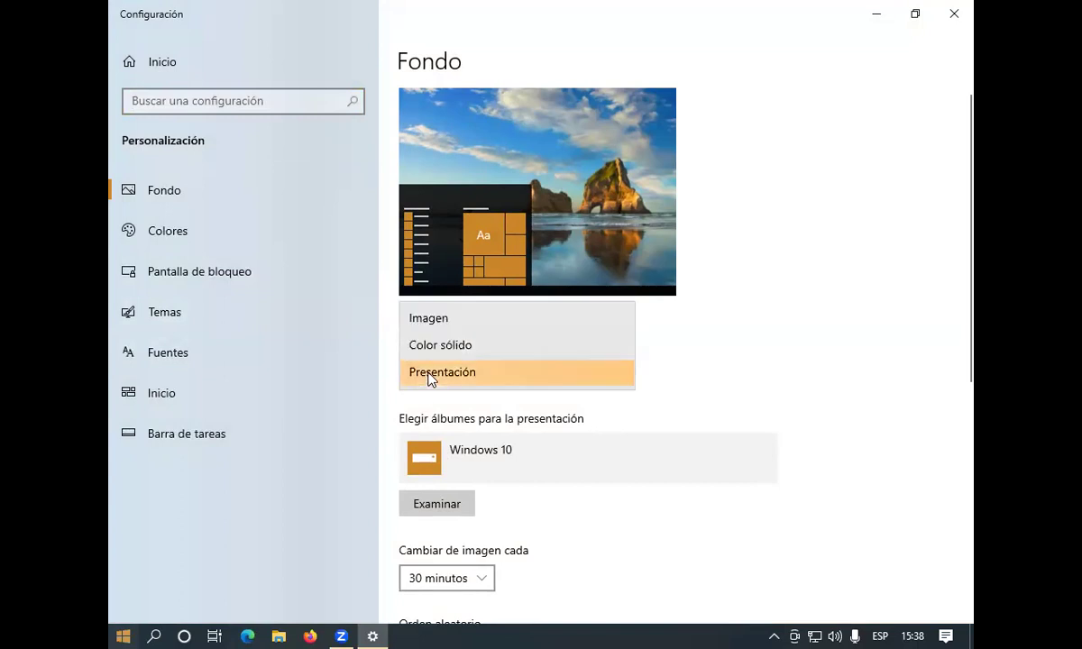
pyautogui.click(418, 326)
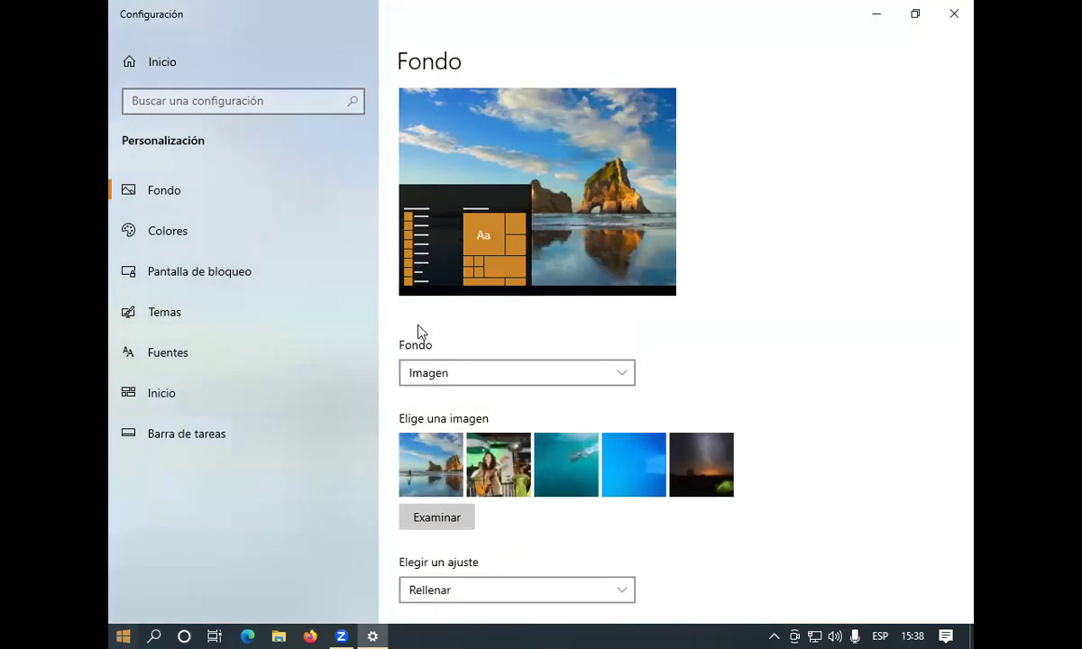
pyautogui.click(441, 521)
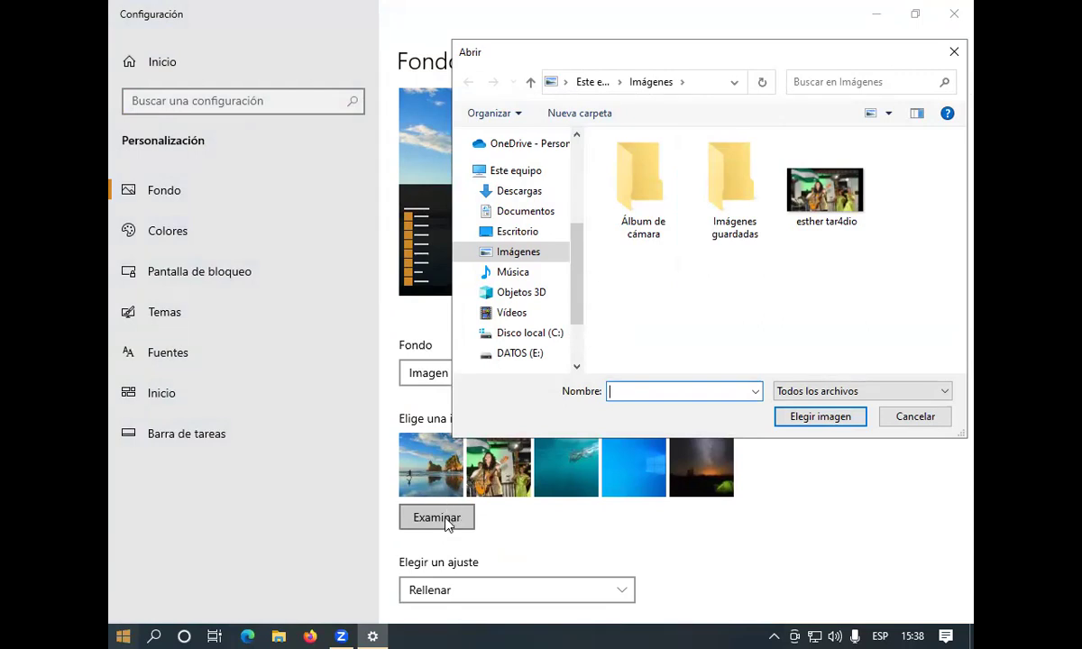
pyautogui.click(314, 630)
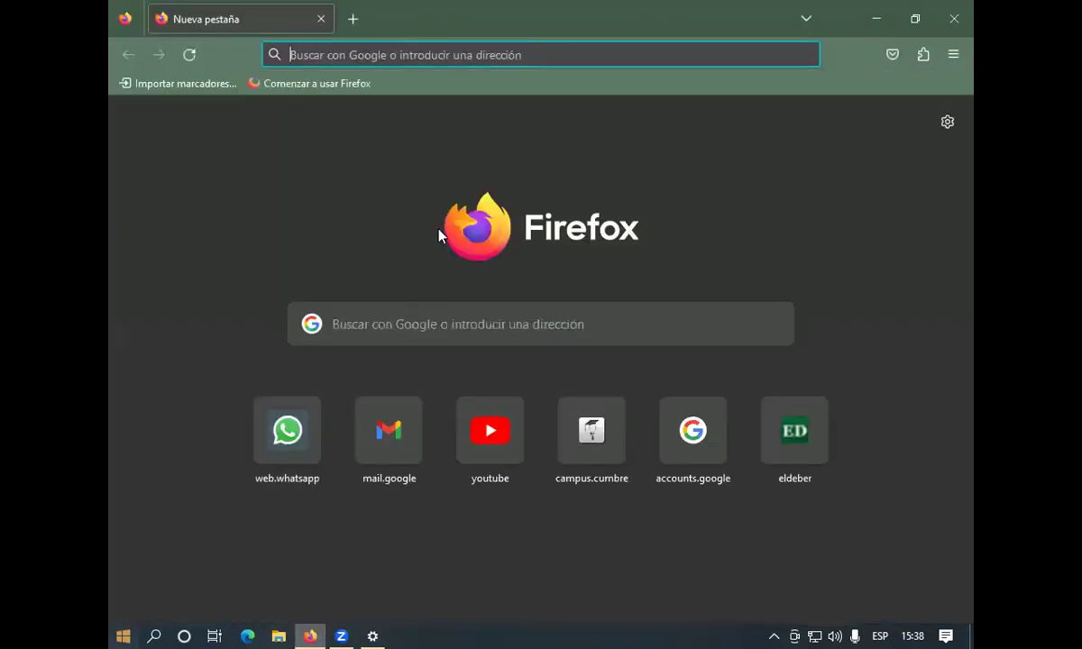
# Search Google for 'LEON BLANCO' from the new tab.
pyautogui.click(365, 329)
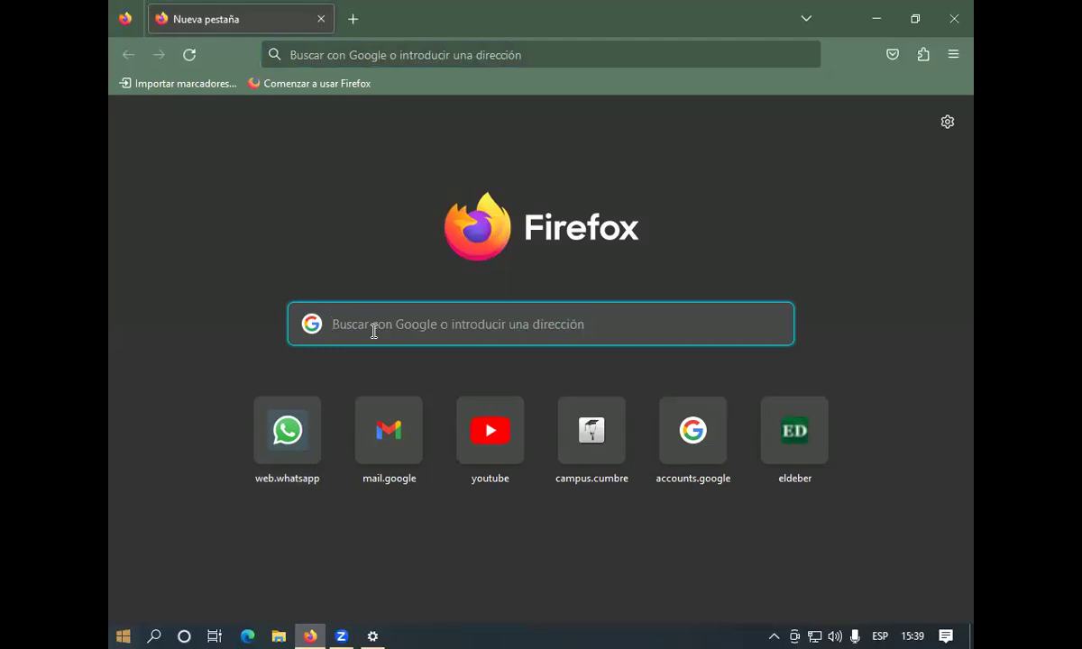
pyautogui.write('LE')
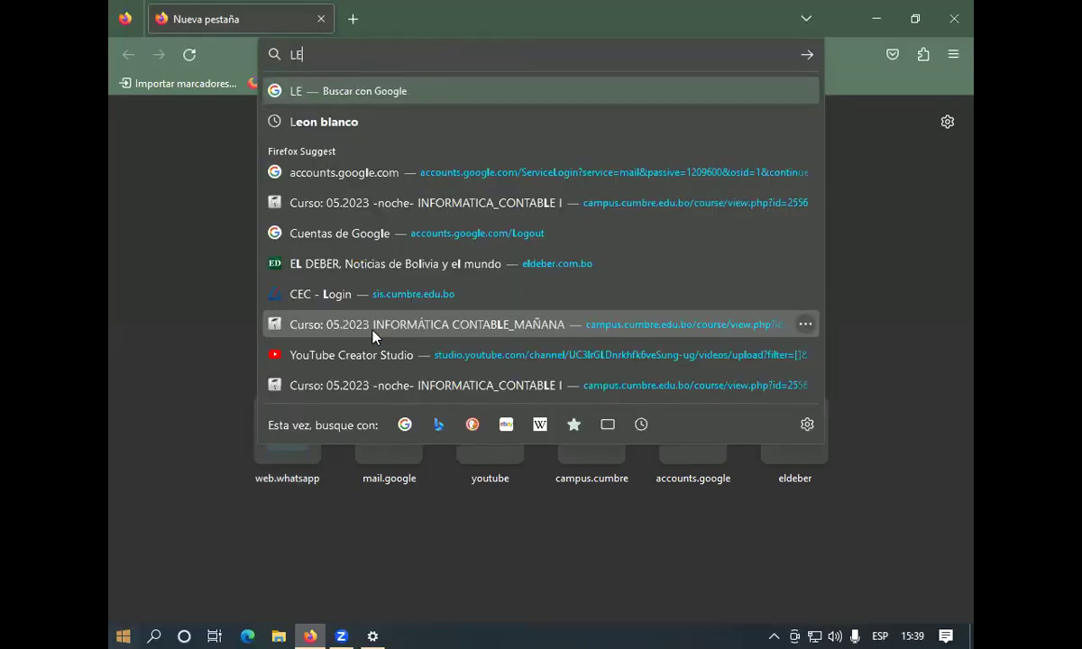
pyautogui.write('ON ')
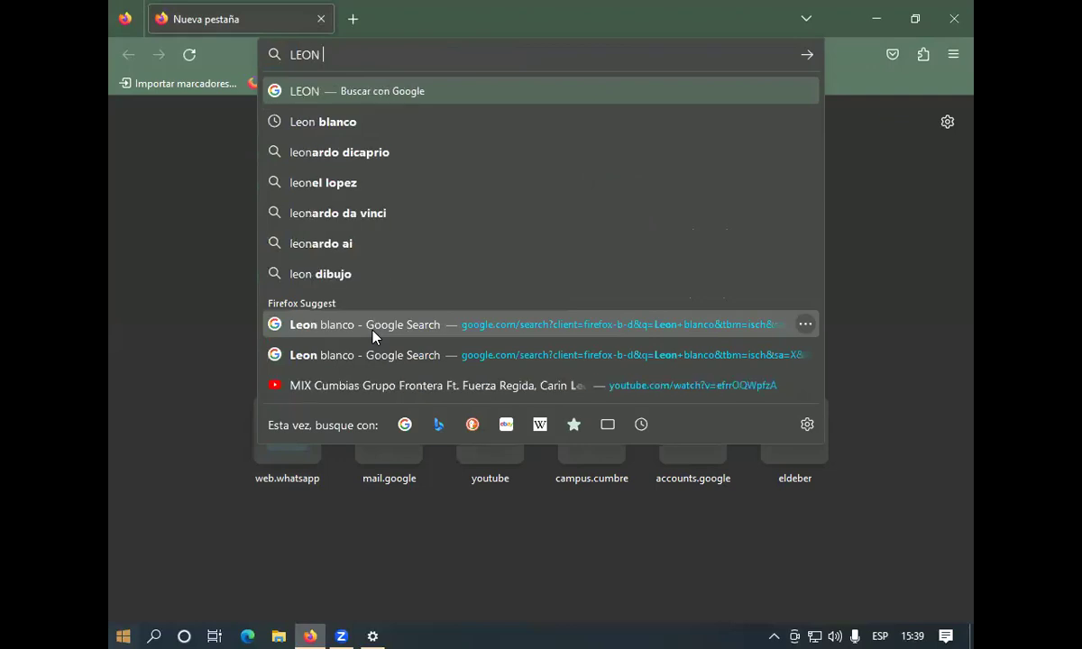
pyautogui.write('BLA')
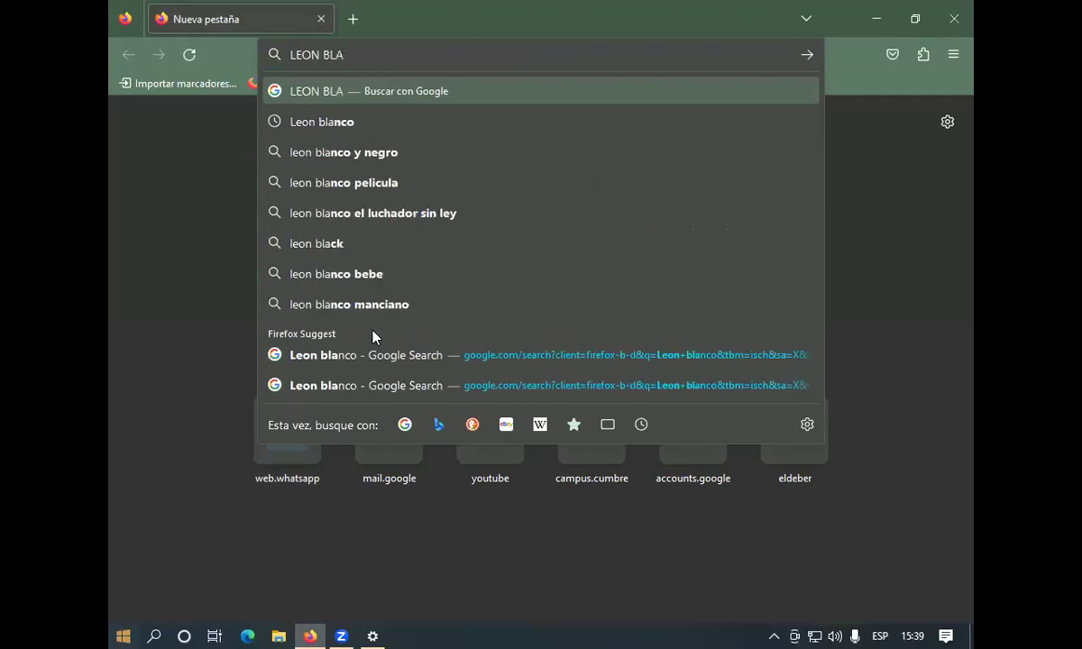
pyautogui.write('NCO')
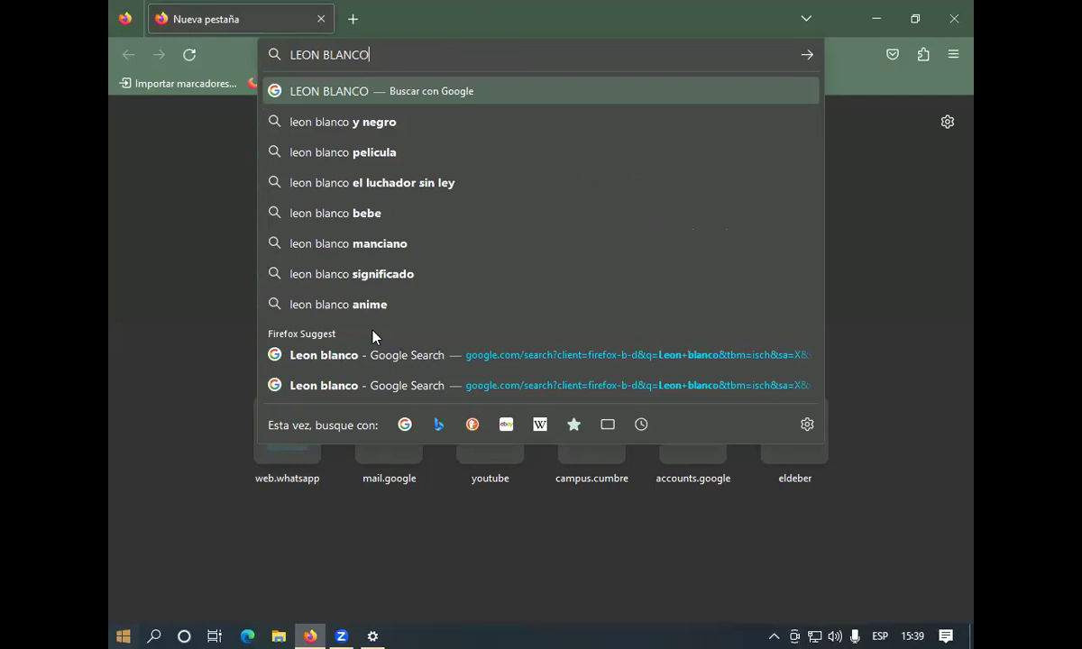
pyautogui.press('Return')
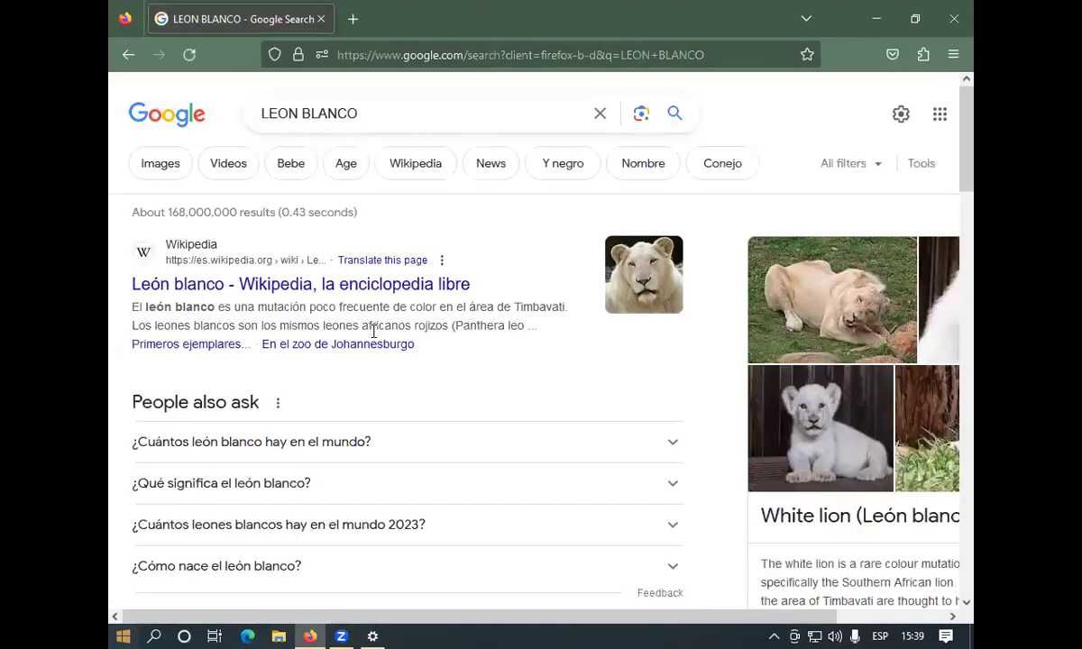
# Preview the La Vanguardia white lion cub image and open its Guardar imagen dialog.
pyautogui.click(156, 174)
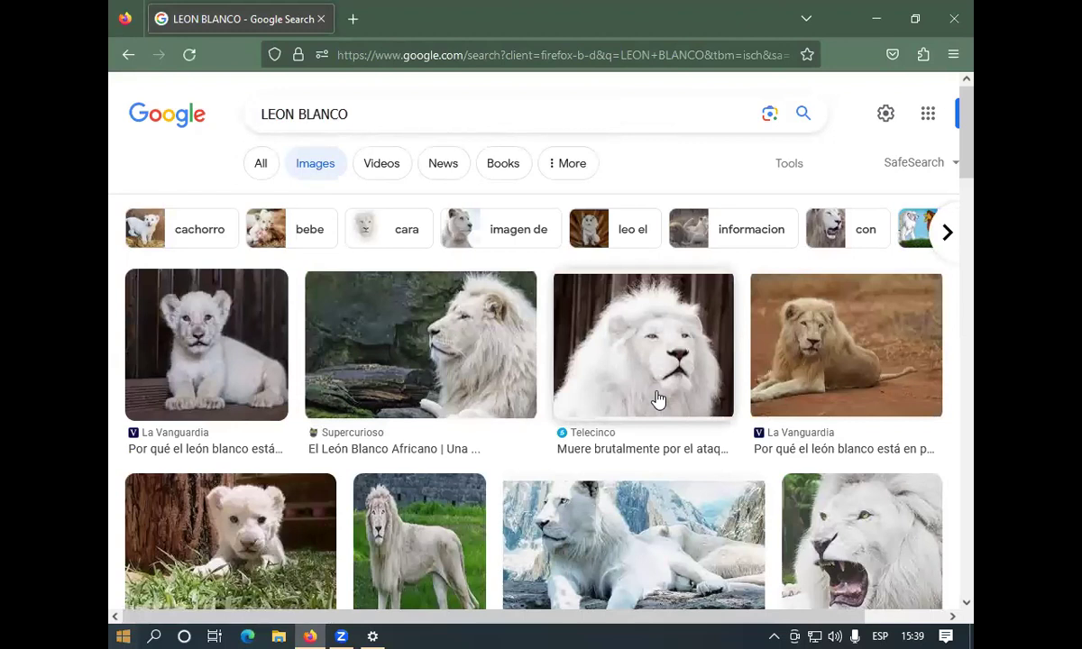
pyautogui.click(238, 344)
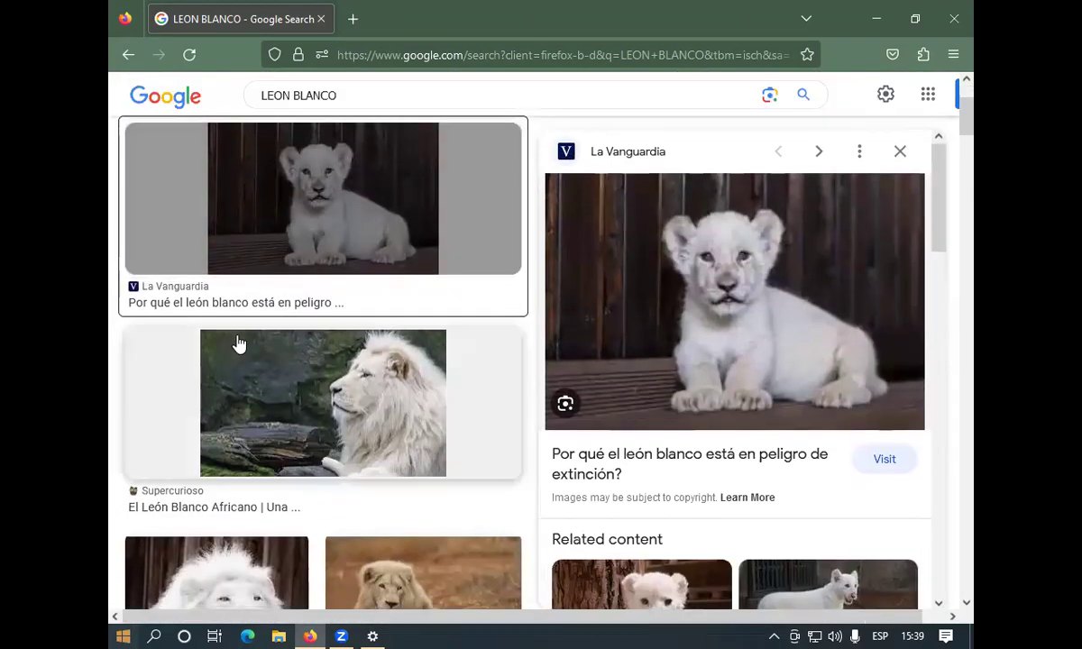
pyautogui.rightClick(680, 343)
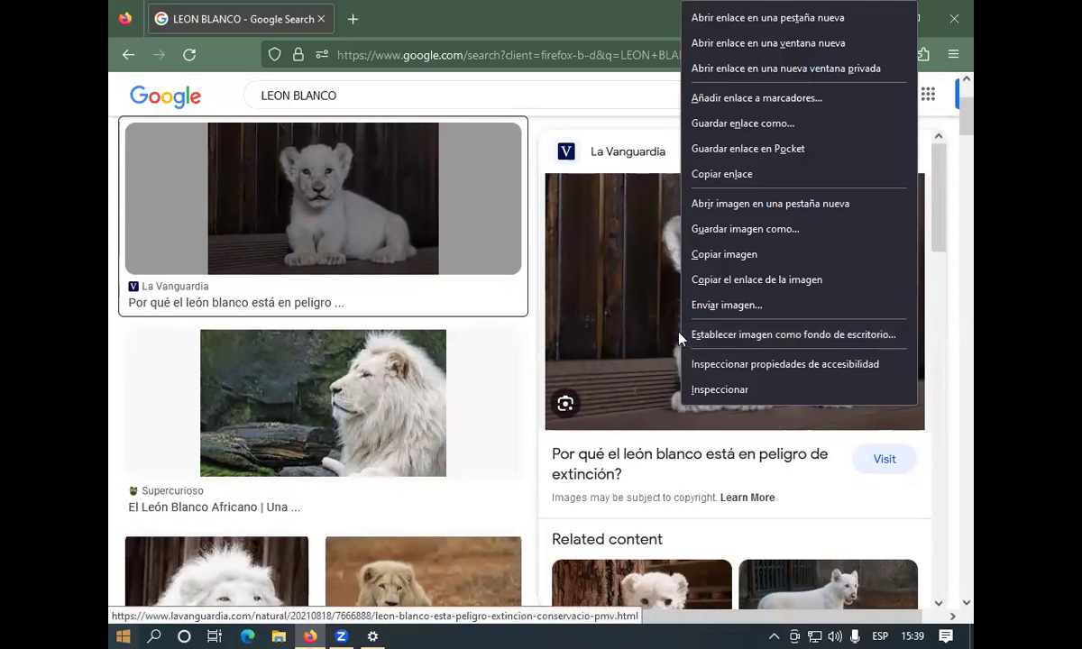
pyautogui.click(738, 232)
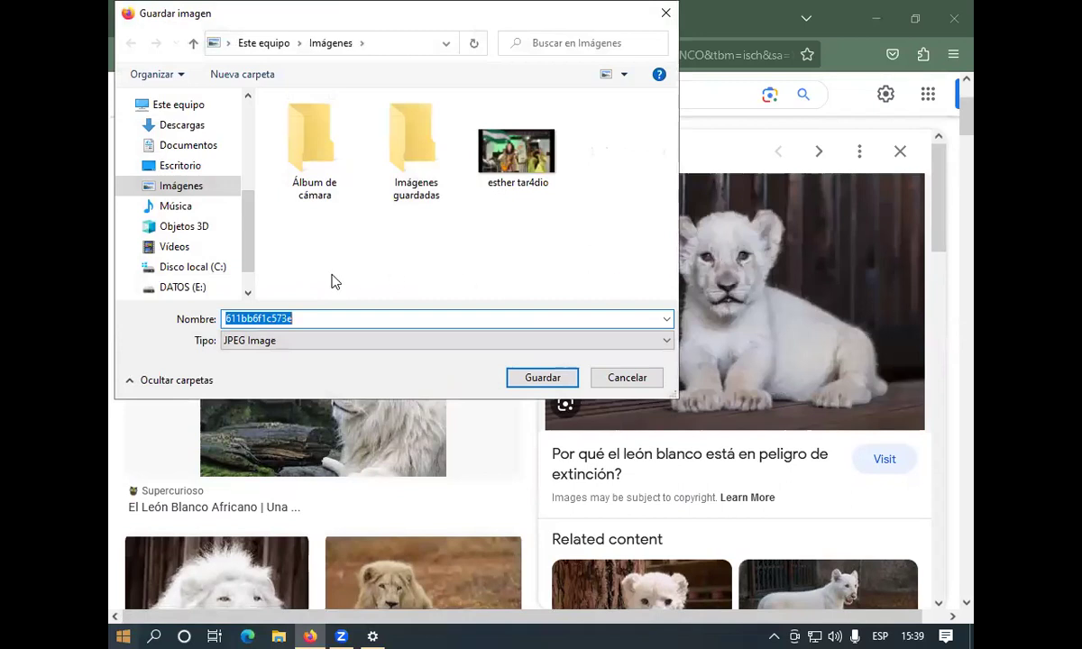
# Rename the cub photo to 'leon' and save it as a JPEG in Imágenes.
pyautogui.click(249, 317)
pyautogui.press('BackSpace')
pyautogui.press('BackSpace')
pyautogui.press('BackSpace')
pyautogui.press('BackSpace')
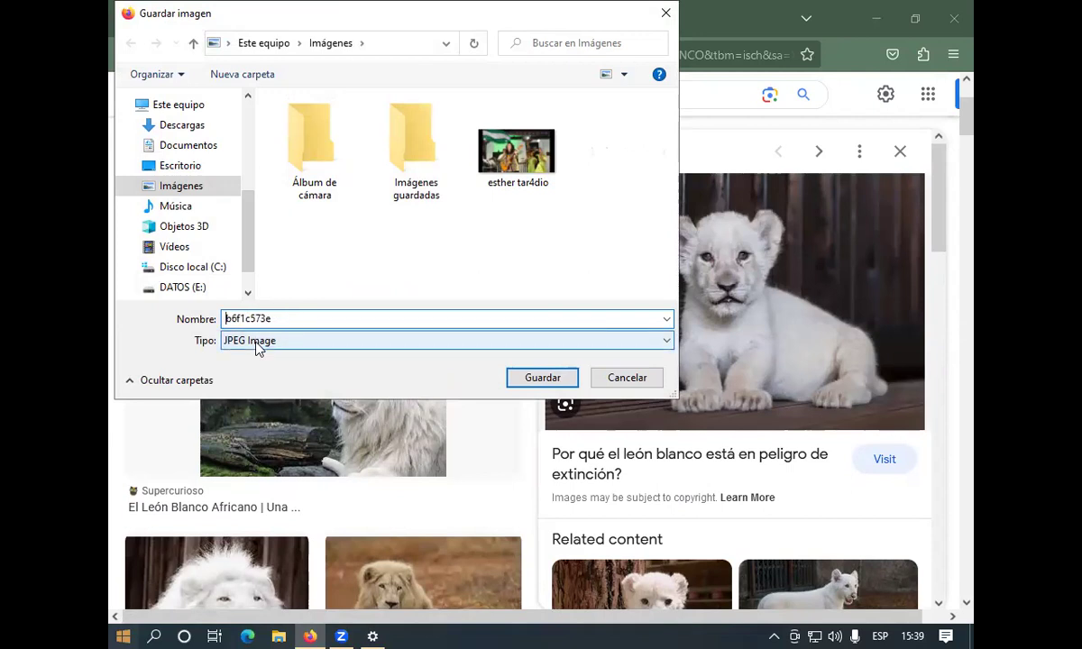
pyautogui.press('End')
pyautogui.press('BackSpace')
pyautogui.press('BackSpace')
pyautogui.press('BackSpace')
pyautogui.press('BackSpace')
pyautogui.press('BackSpace')
pyautogui.press('BackSpace')
pyautogui.press('BackSpace')
pyautogui.press('BackSpace')
pyautogui.press('BackSpace')
pyautogui.write('leon')
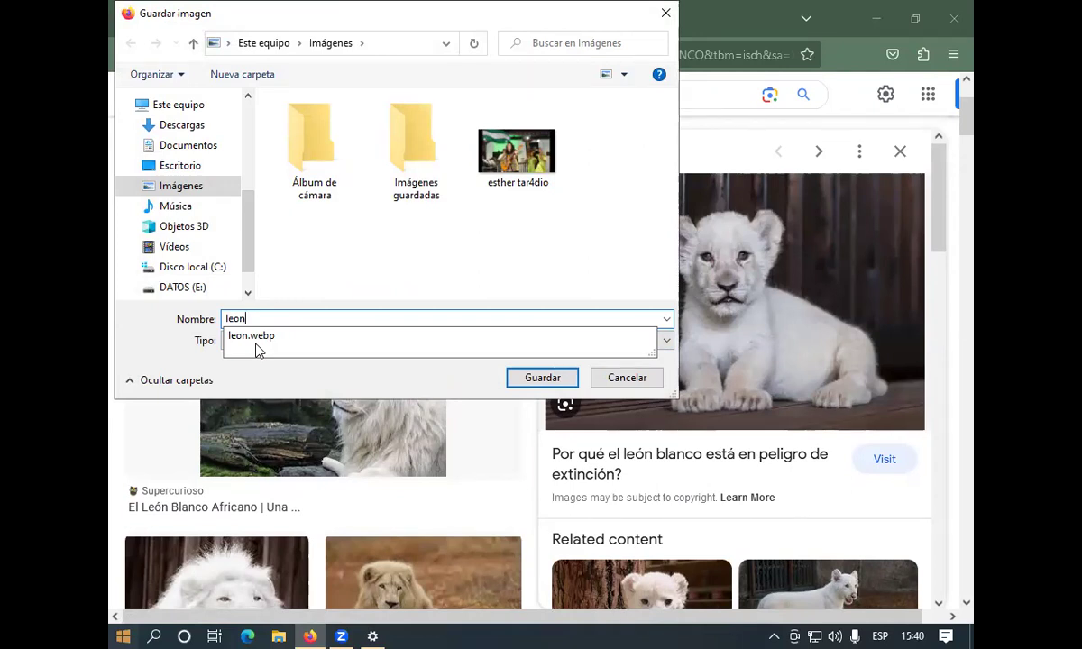
pyautogui.click(537, 380)
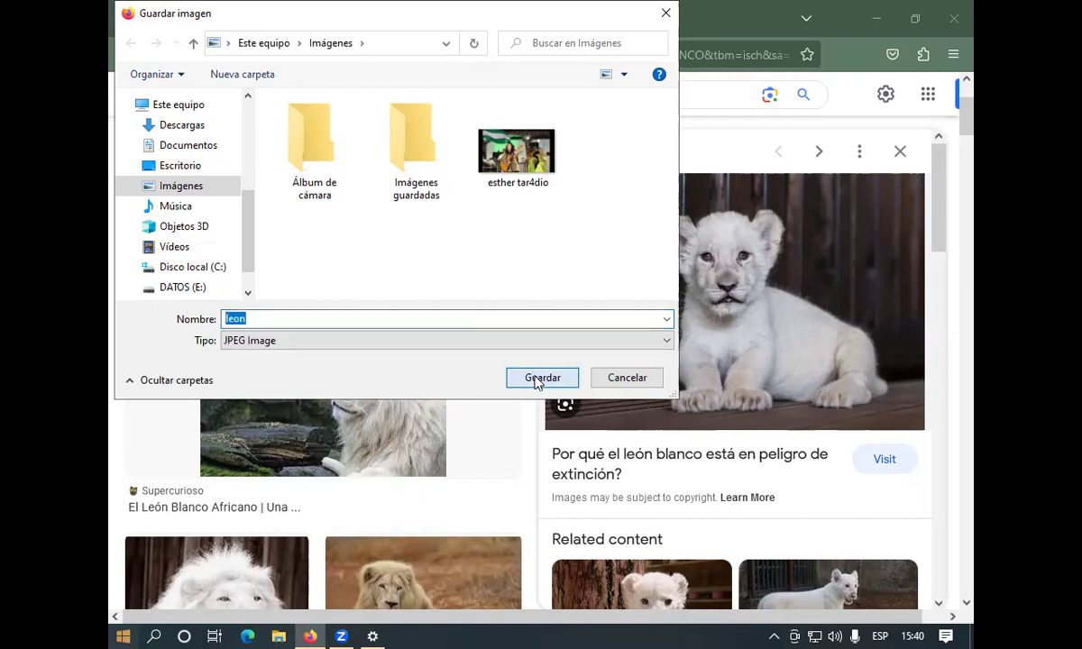
pyautogui.click(538, 381)
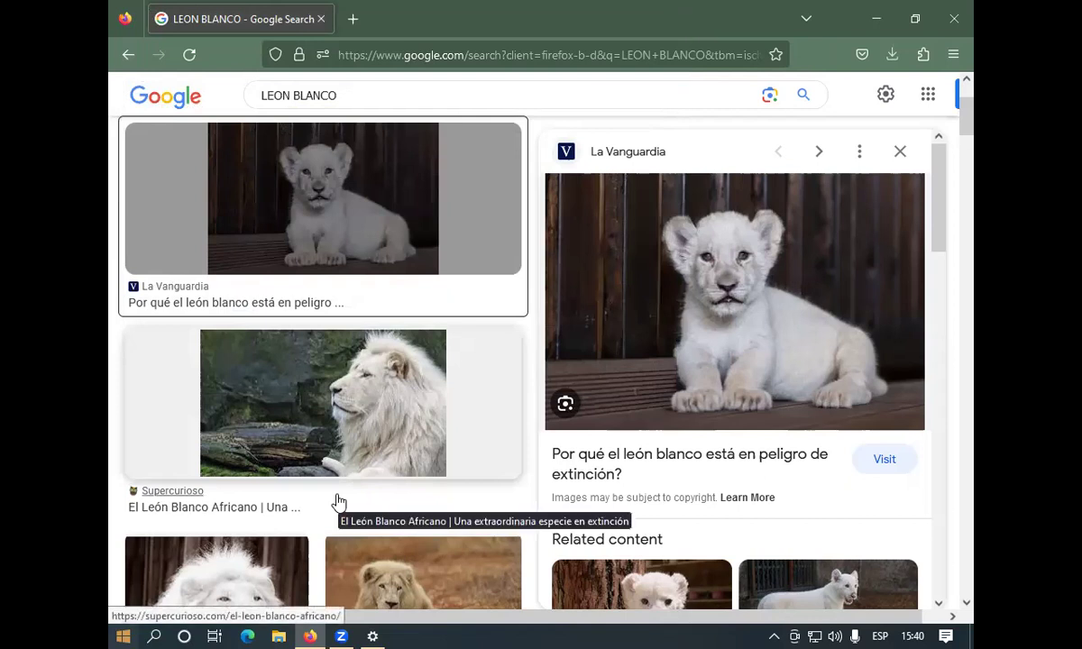
# Choose the saved 'leon' picture as the desktop background and close Settings.
pyautogui.hotkey('alt', 'Tab')
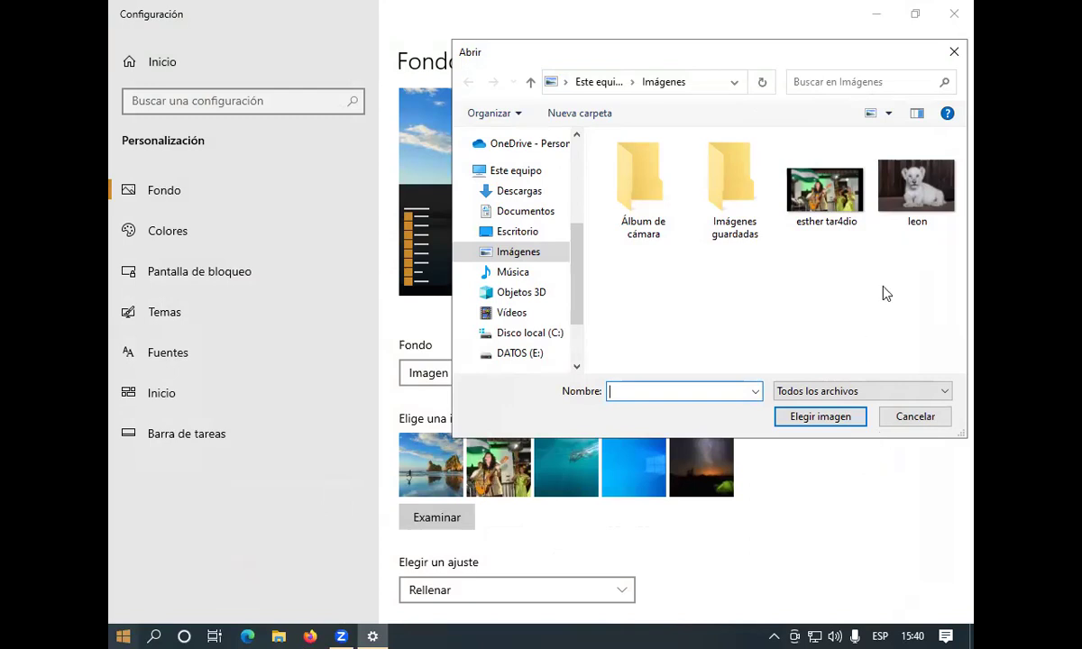
pyautogui.click(929, 202)
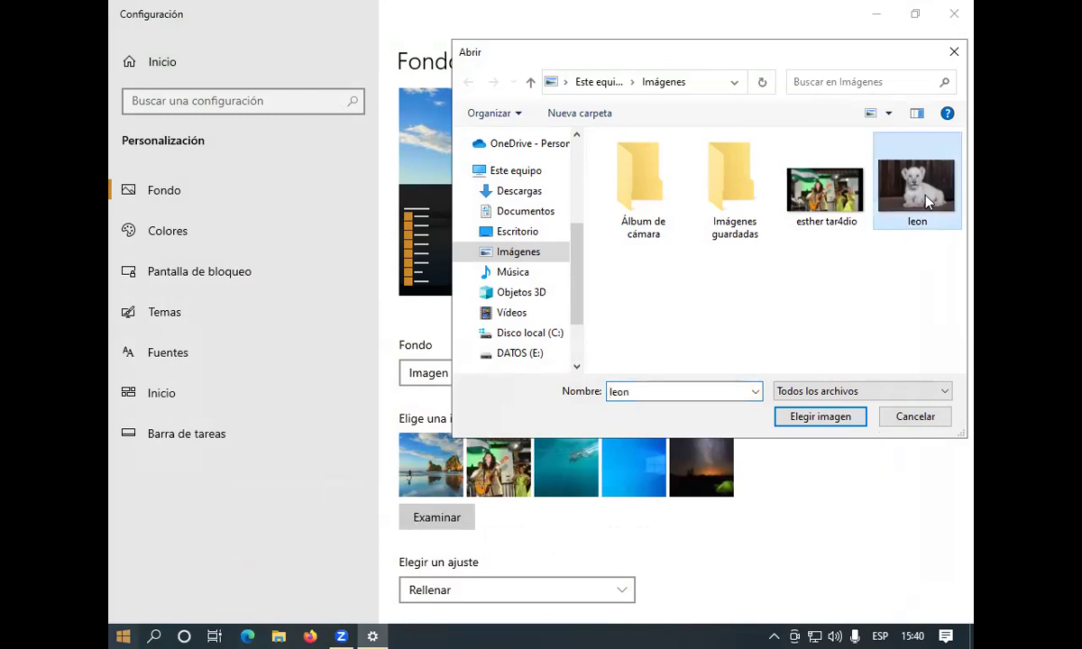
pyautogui.click(821, 417)
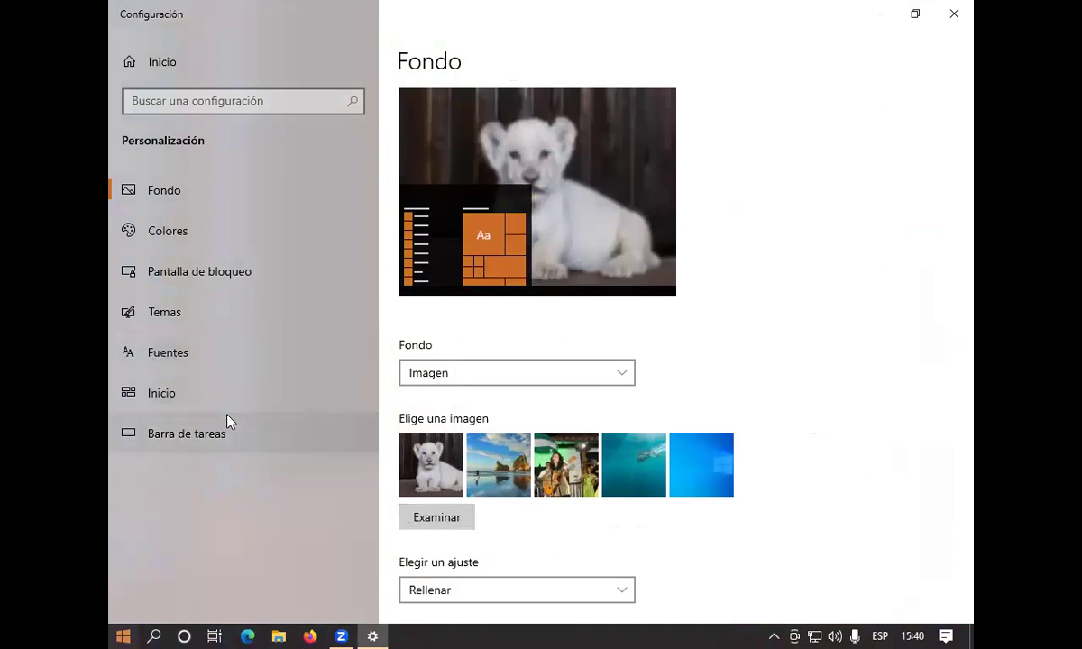
pyautogui.hotkey('alt', 'F4')
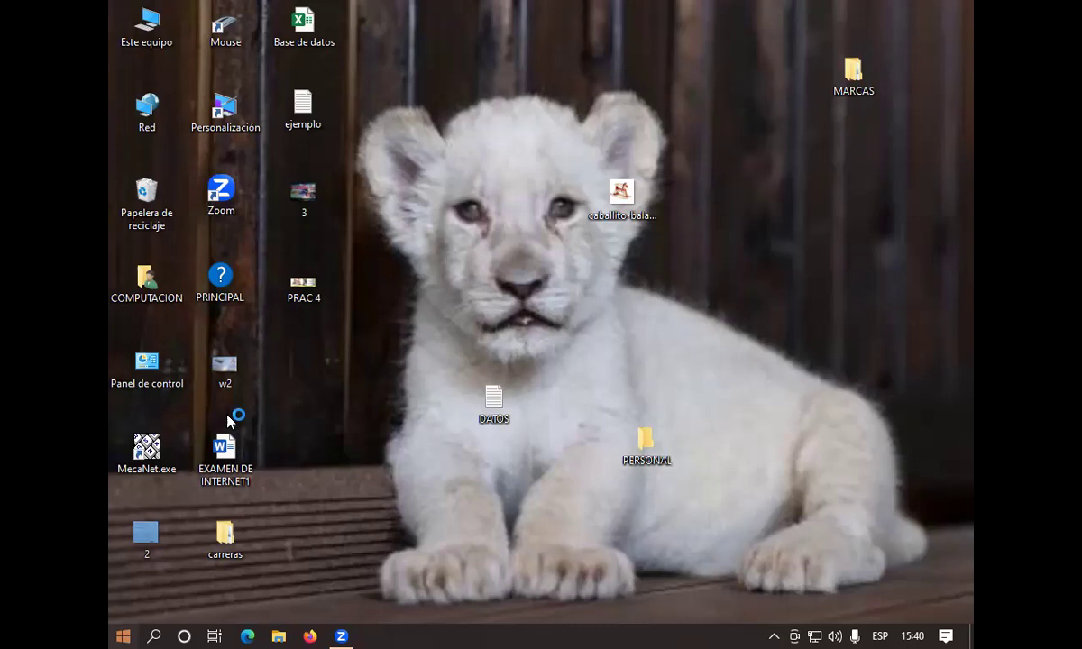
# Lock the PC to check the lock screen, then reopen Personalizar from the desktop menu.
pyautogui.press('super+l')
pyautogui.rightClick(796, 223)
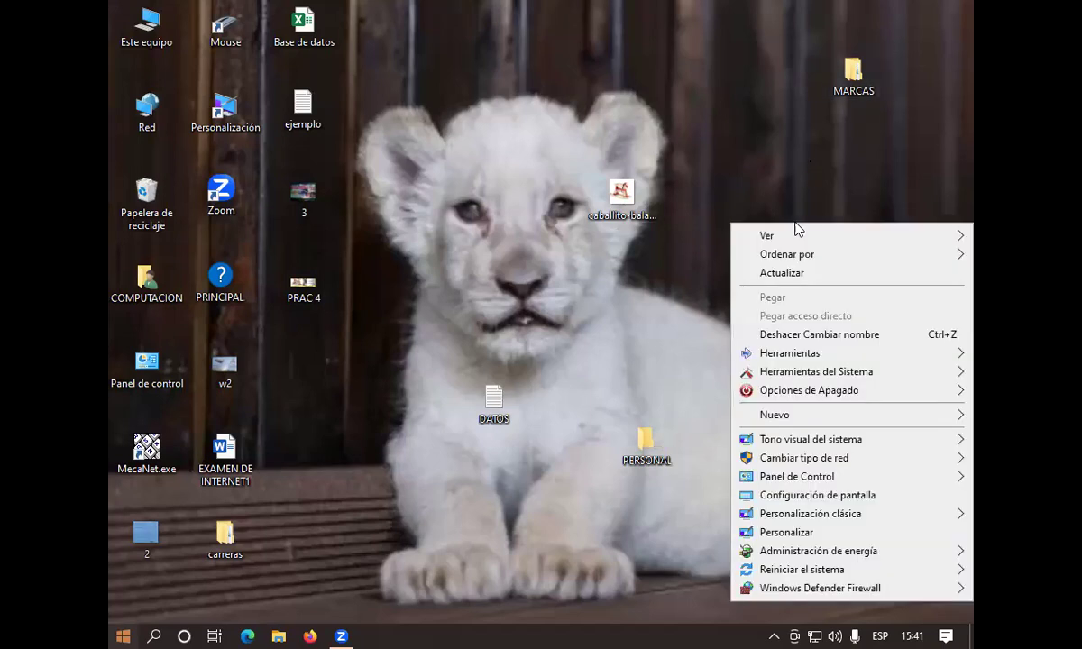
pyautogui.click(795, 537)
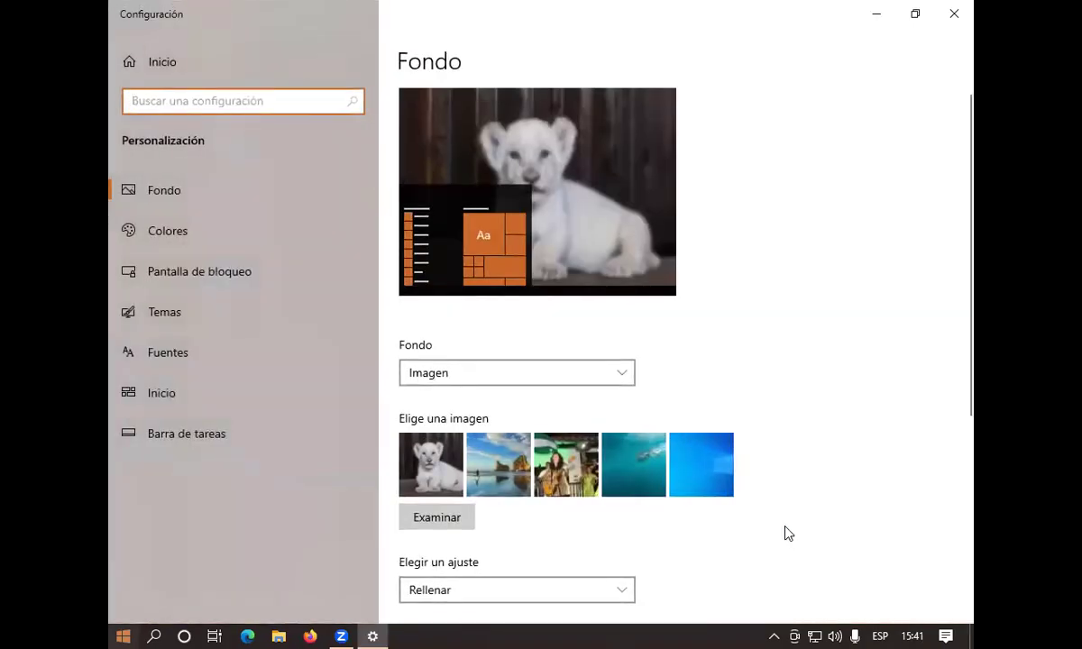
# Set the Pantalla de bloqueo background to the saved leon picture via Examinar.
pyautogui.click(213, 281)
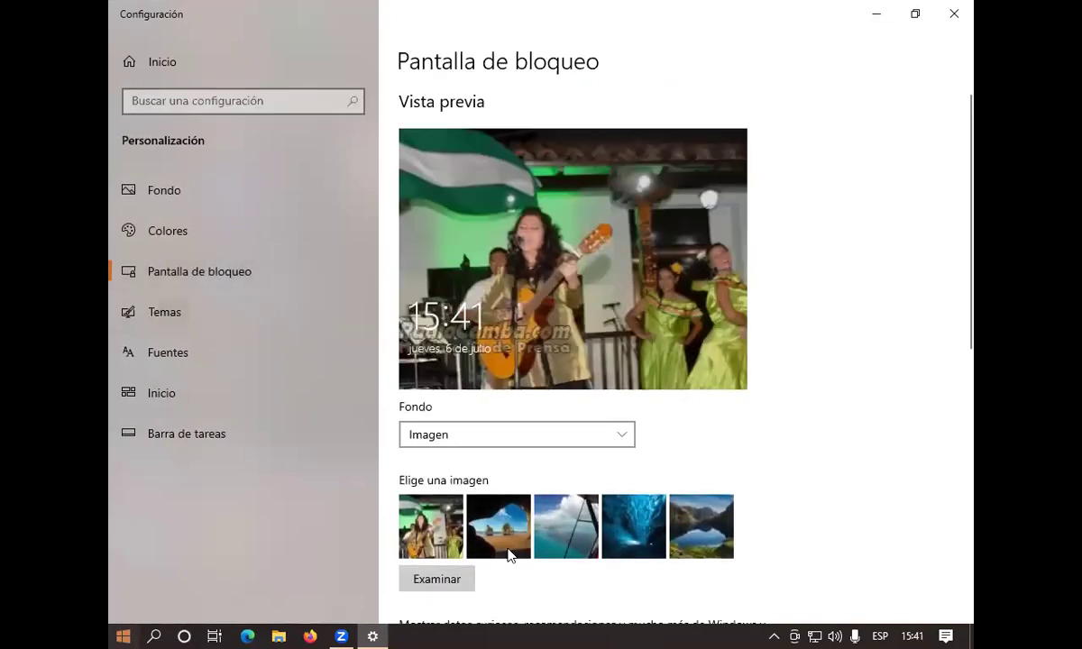
pyautogui.click(437, 579)
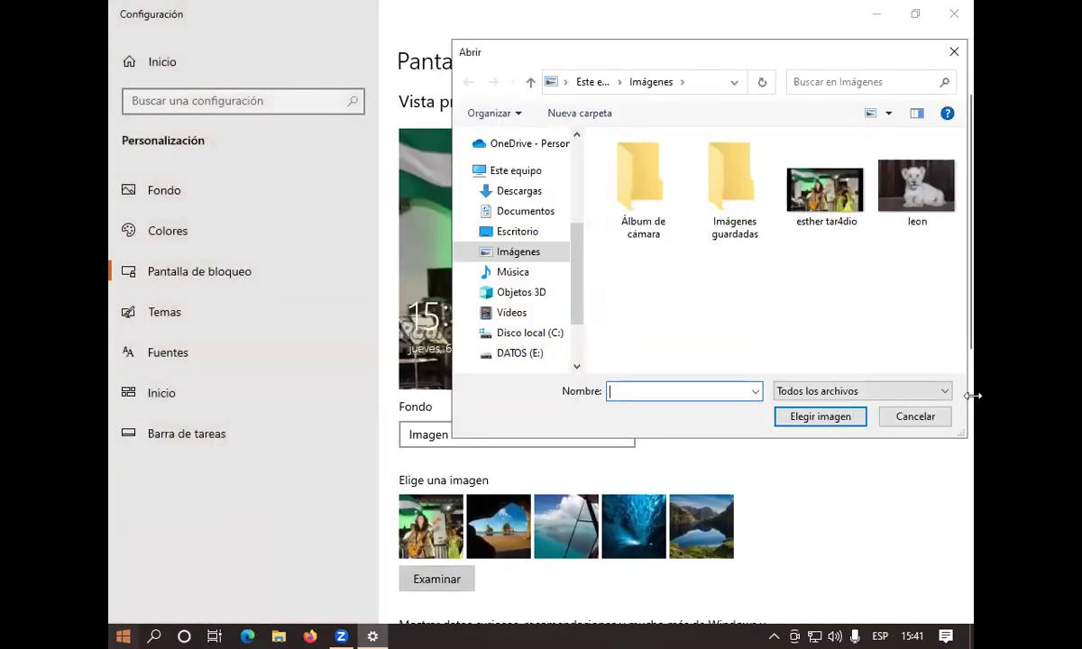
pyautogui.click(911, 198)
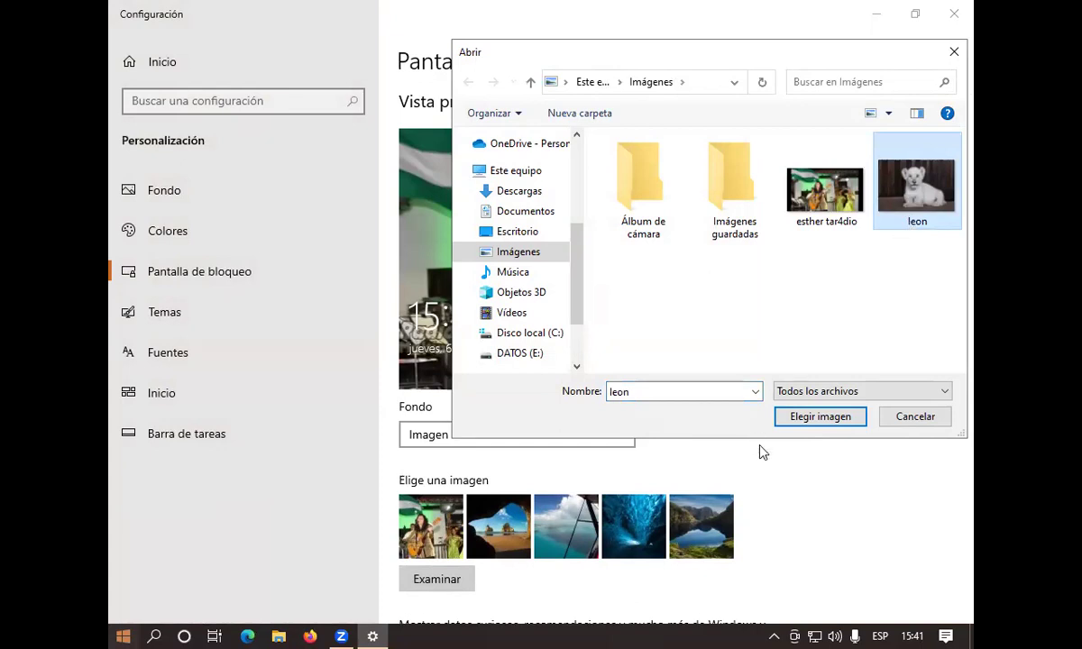
pyautogui.click(809, 421)
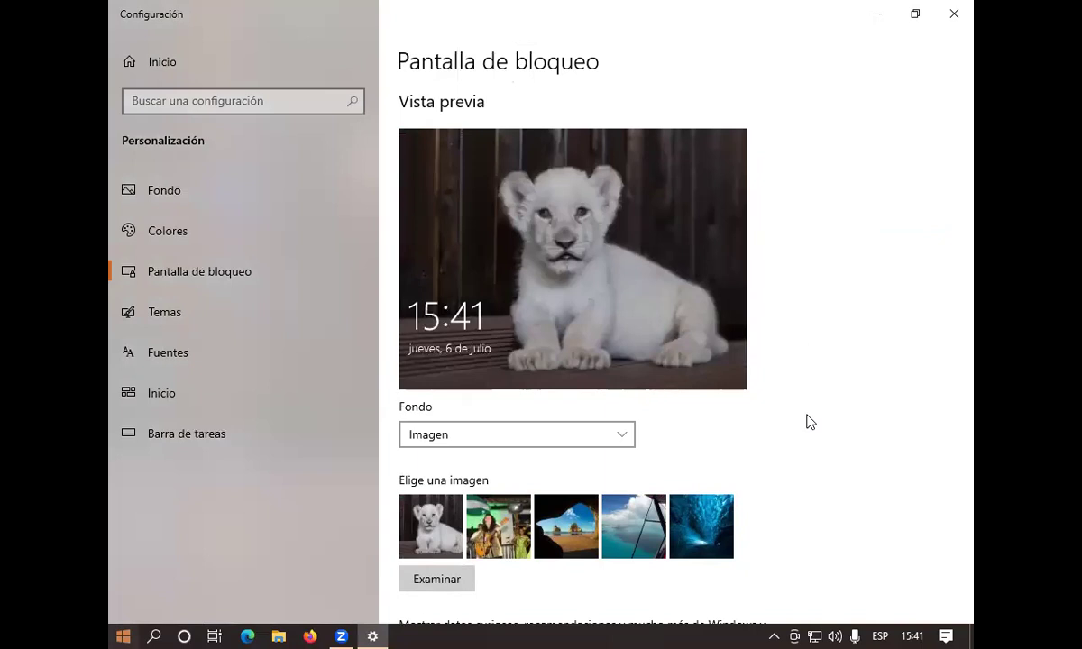
# Lock the PC and dismiss the clock to view the lion cub lock screen photo.
pyautogui.press('super+l')
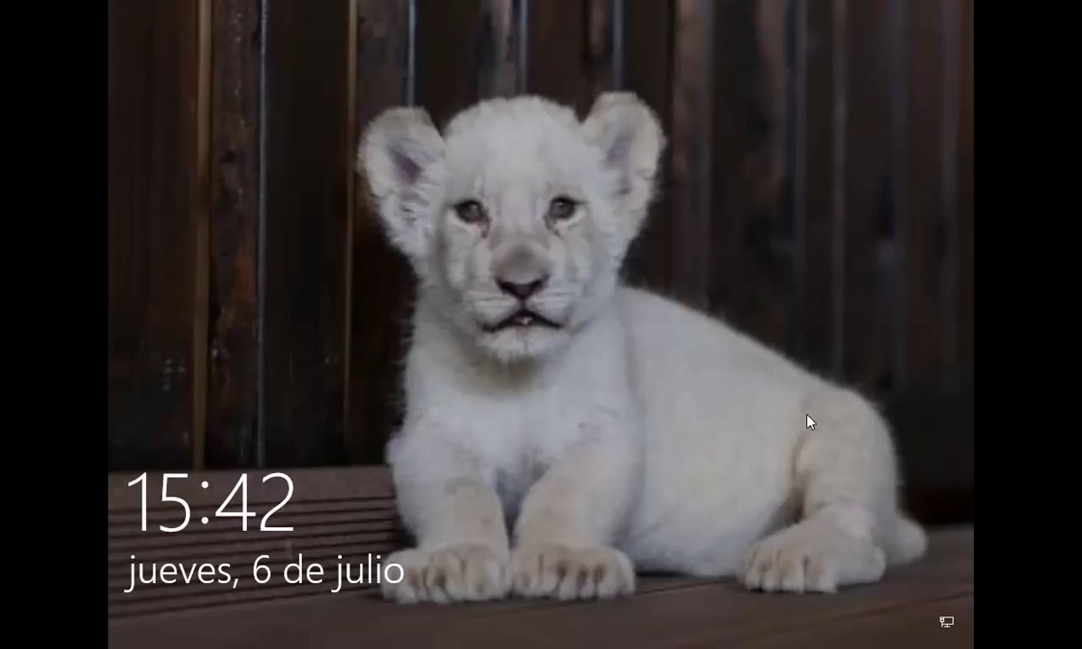
pyautogui.click(539, 313)
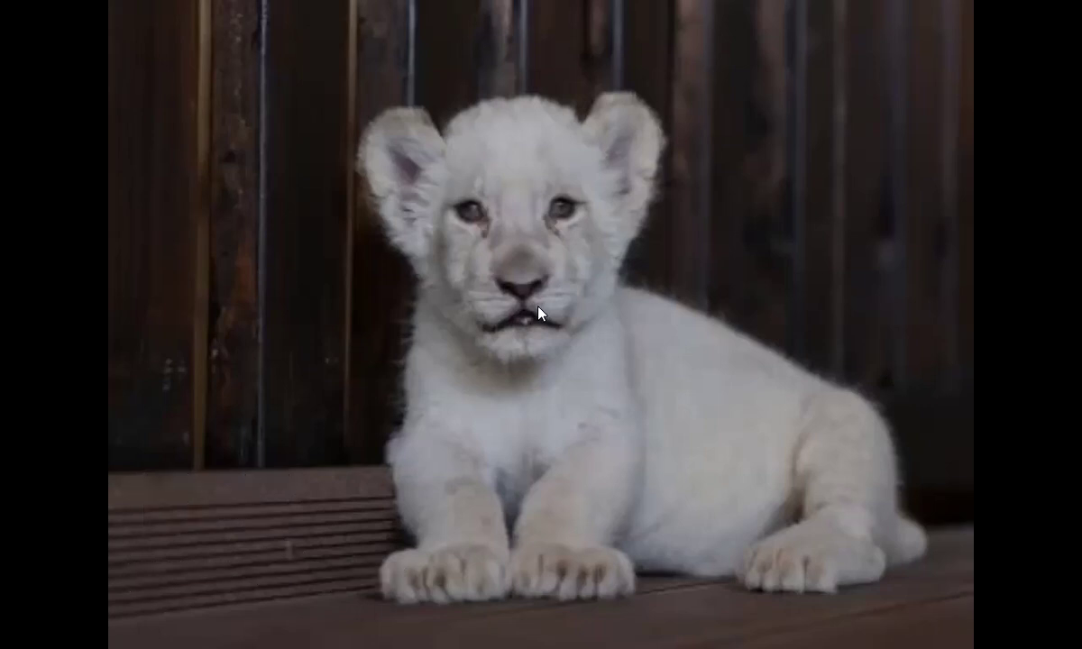